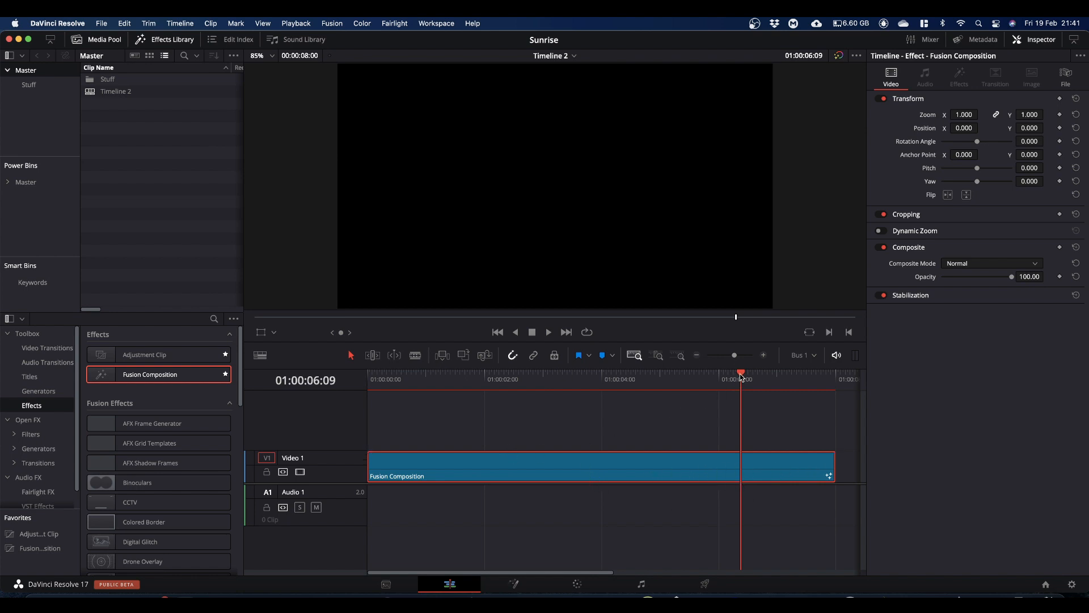
Step: Open the Fusion Composition clip on the Fusion page, move MediaOut1 to the lower-right of the node graph, and enable dual viewers
left_click_drag(741, 377, 504, 431)
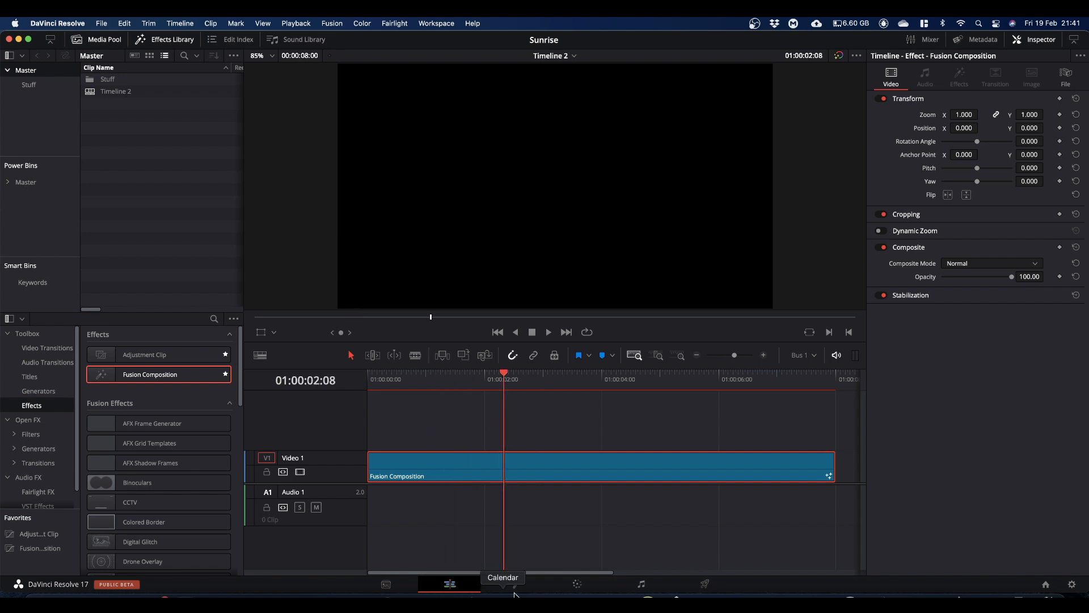
left_click(516, 585)
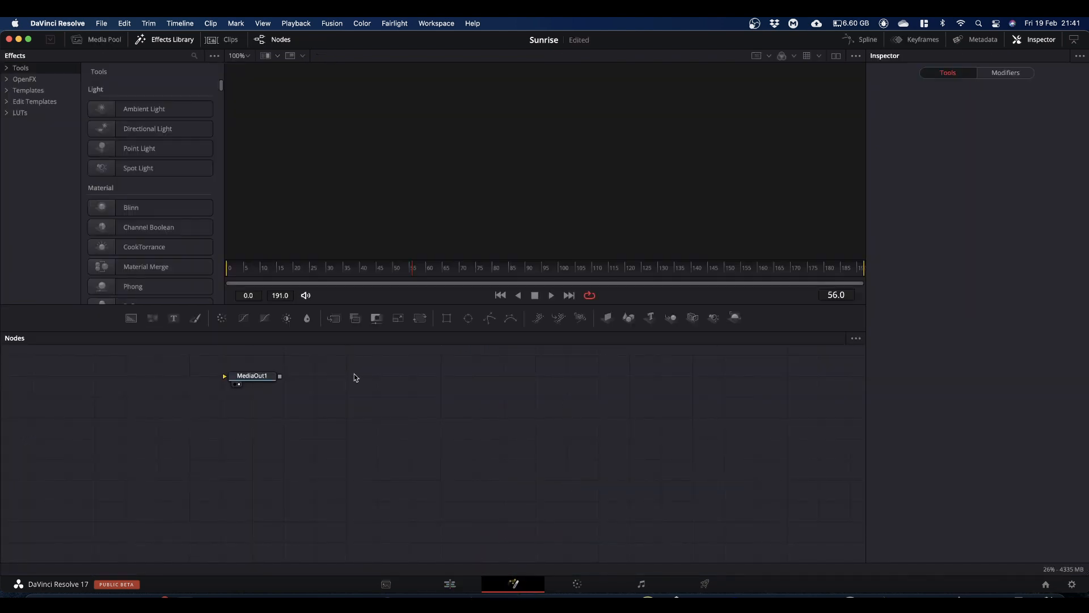
left_click_drag(250, 381, 791, 542)
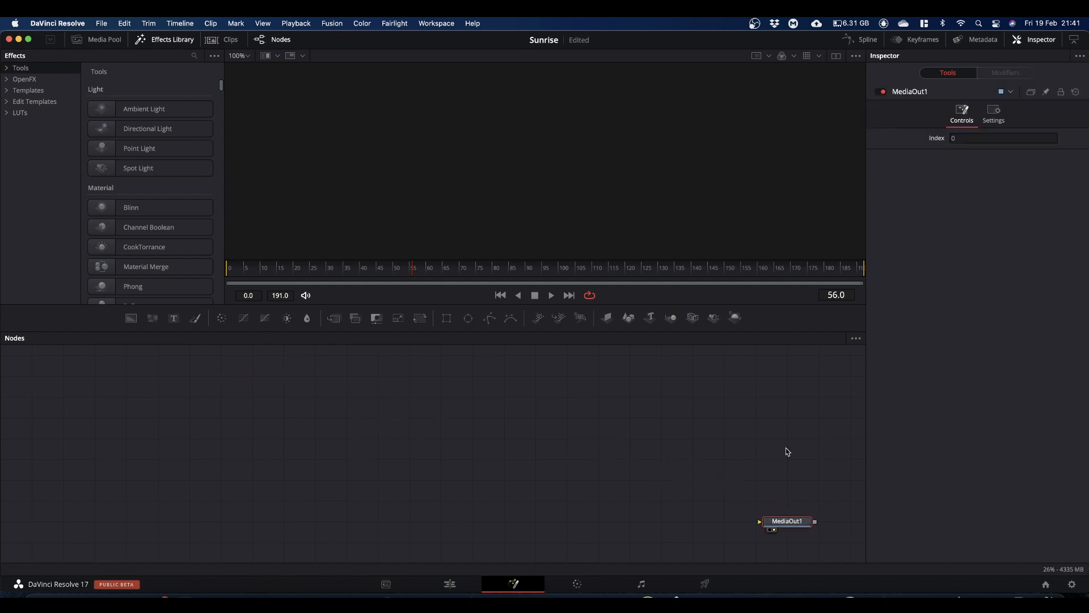
left_click(837, 57)
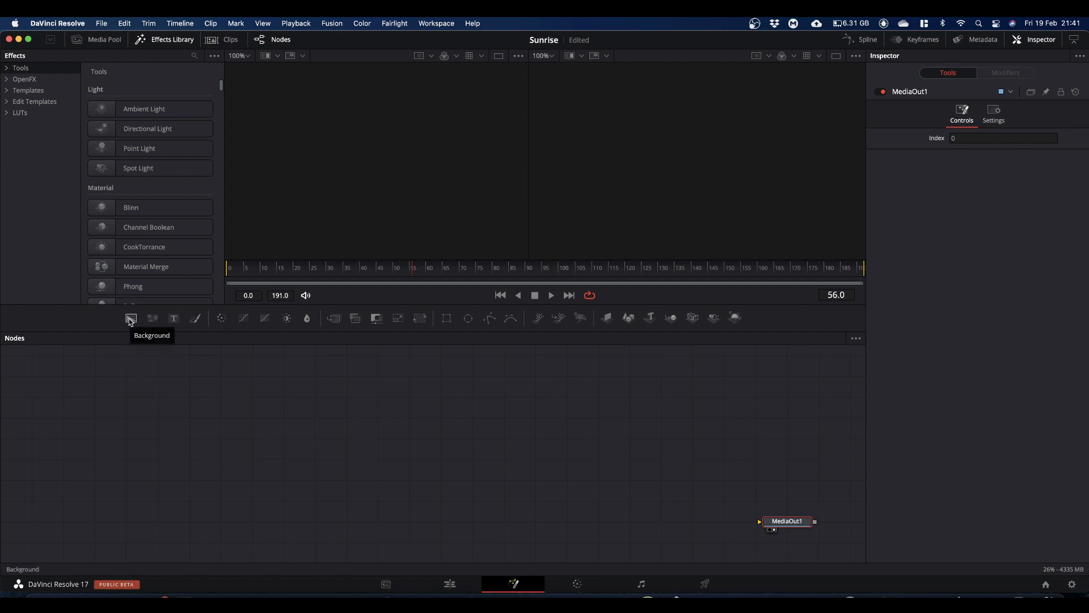
Step: Add a Background node masked by an Ellipse and show the background in the first viewer
left_click_drag(130, 320, 253, 442)
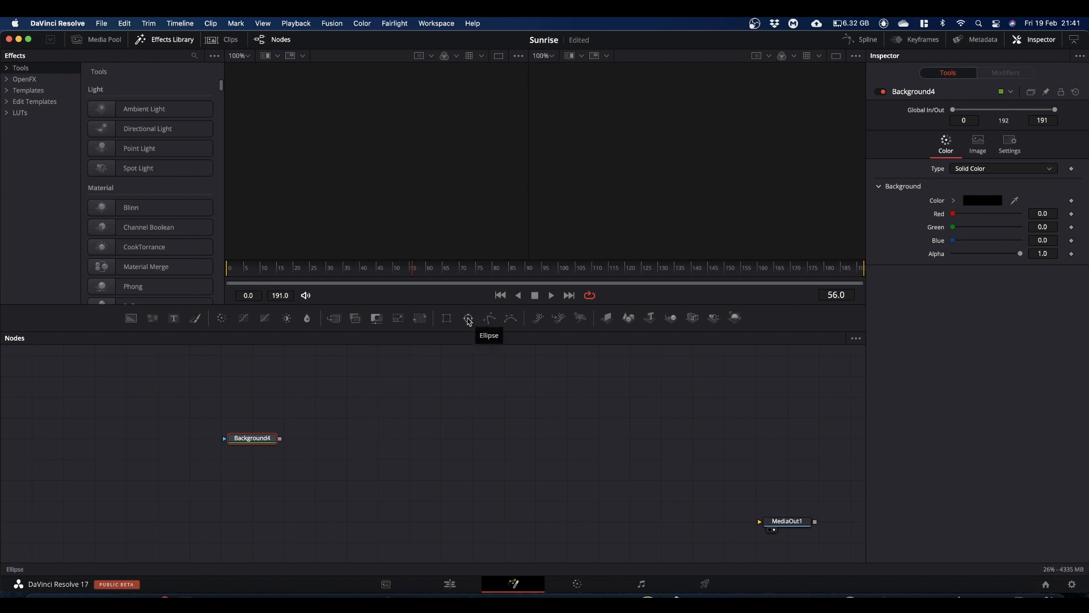
left_click_drag(469, 321, 359, 151)
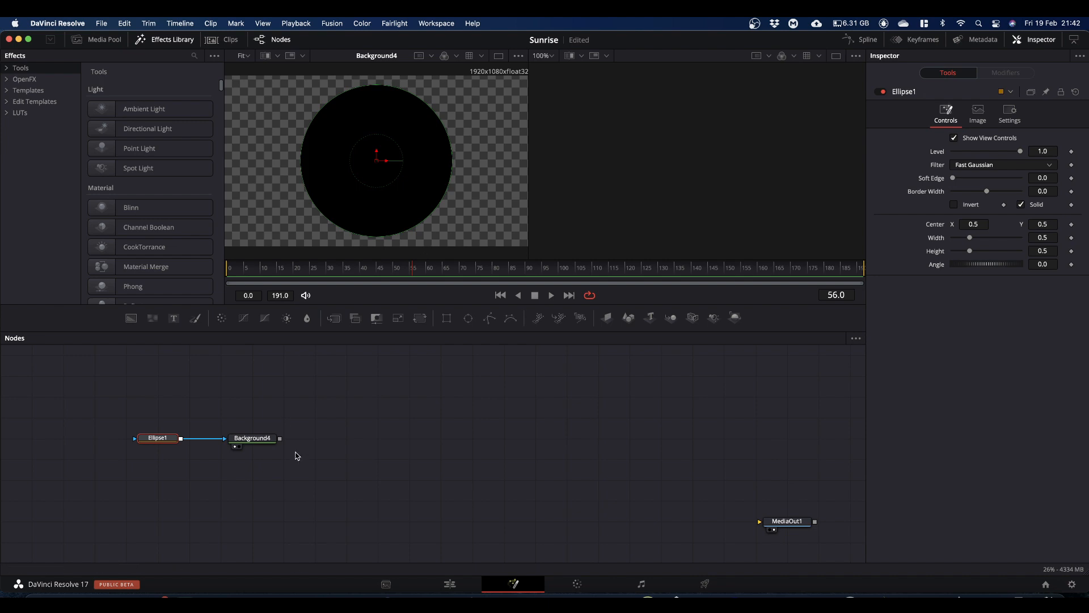
Step: Fill the circular background with a linear gradient running vertically from the circle's lower edge to its upper edge
left_click(256, 440)
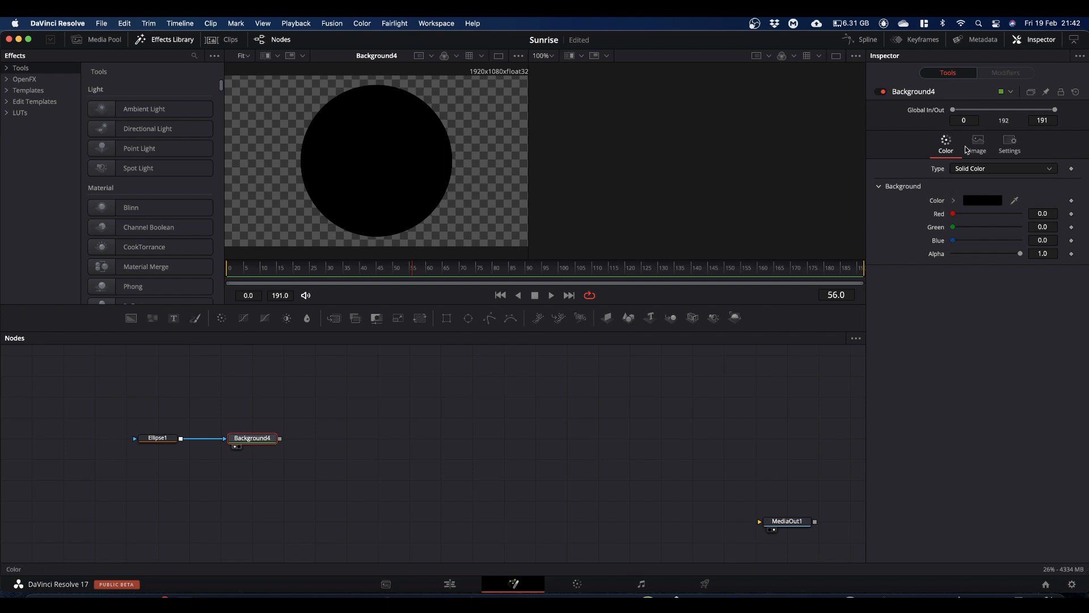
left_click(944, 142)
left_click(968, 170)
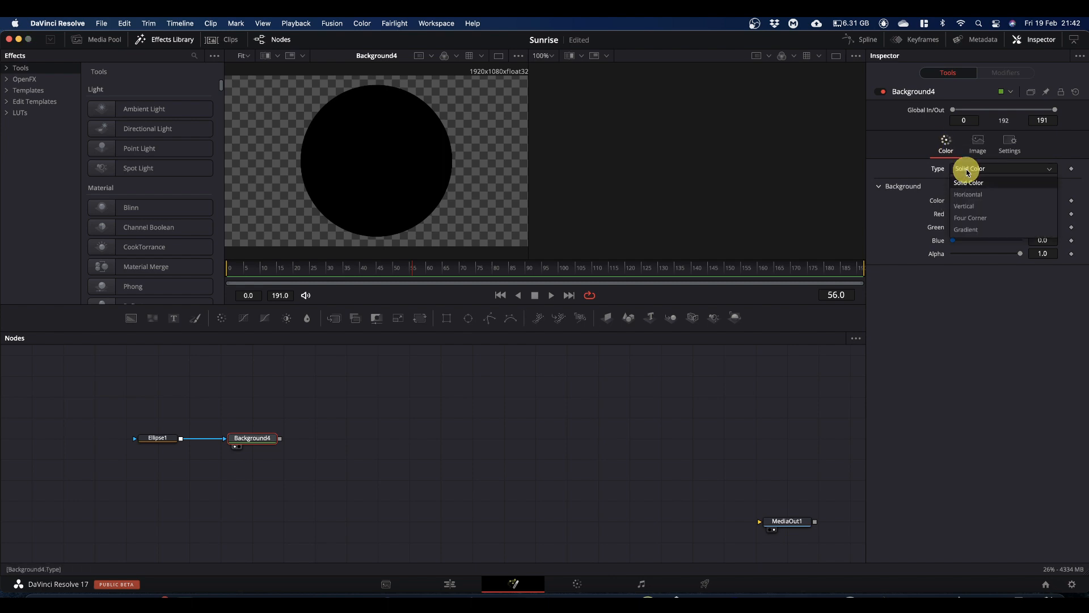
left_click(970, 230)
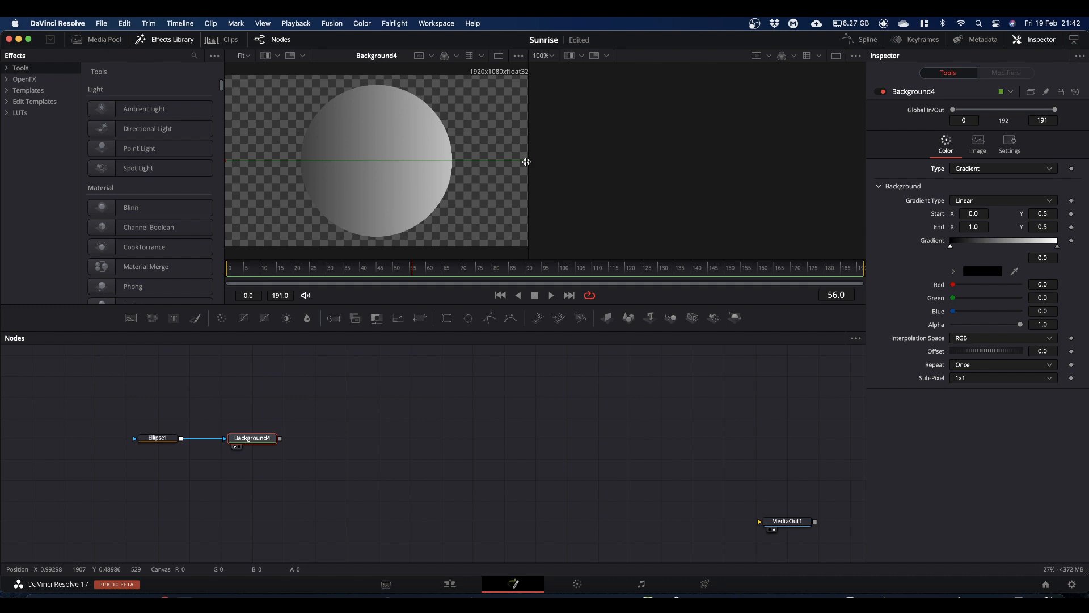
mouse_move(526, 164)
left_mouse_down()
mouse_move(380, 102)
mouse_move(378, 86)
left_mouse_up()
left_click_drag(482, 183, 505, 188)
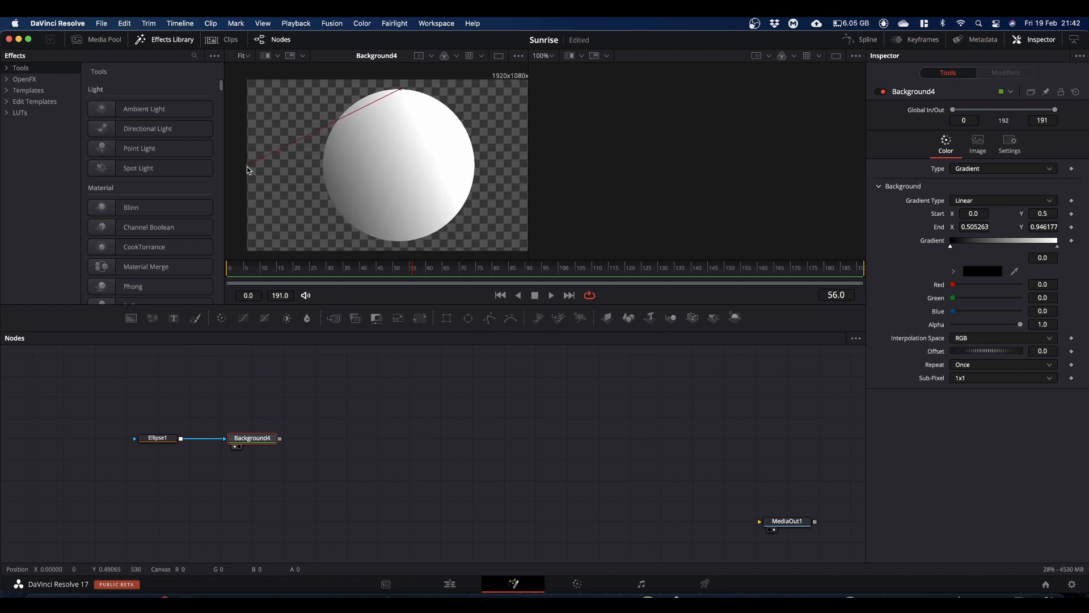
left_click_drag(247, 165, 400, 242)
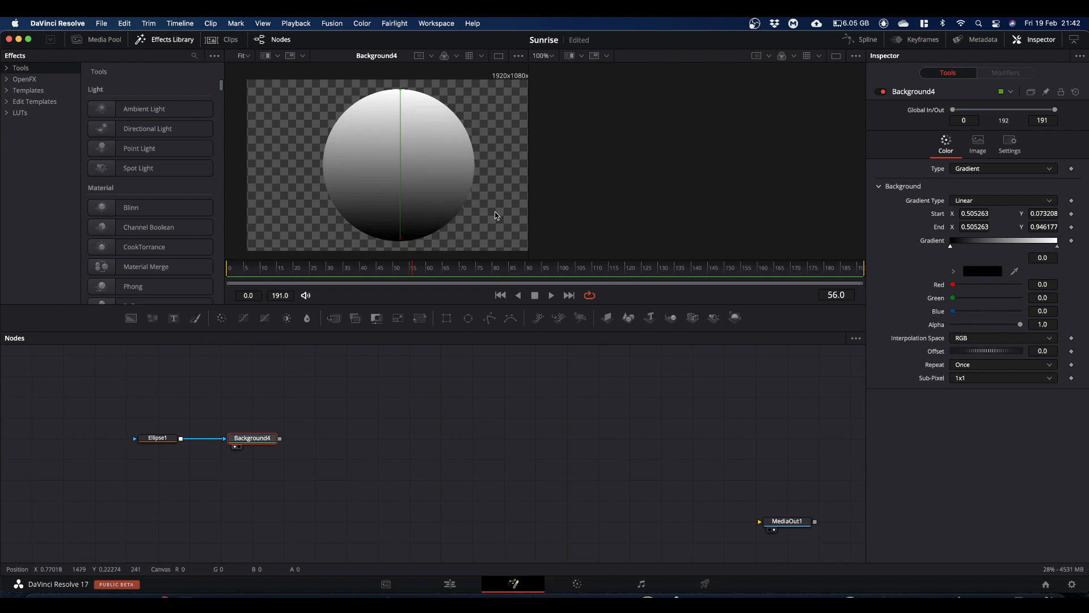
left_click_drag(496, 214, 473, 213)
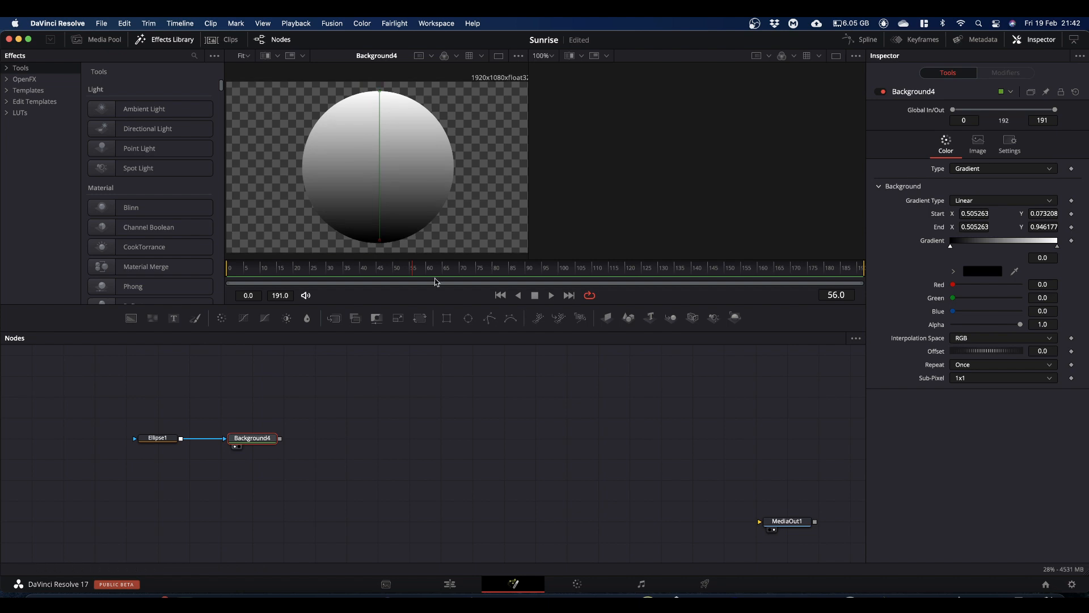
Step: Colour the start stop of the background gradient yellow, with a hue of about 0.15
left_click(953, 272)
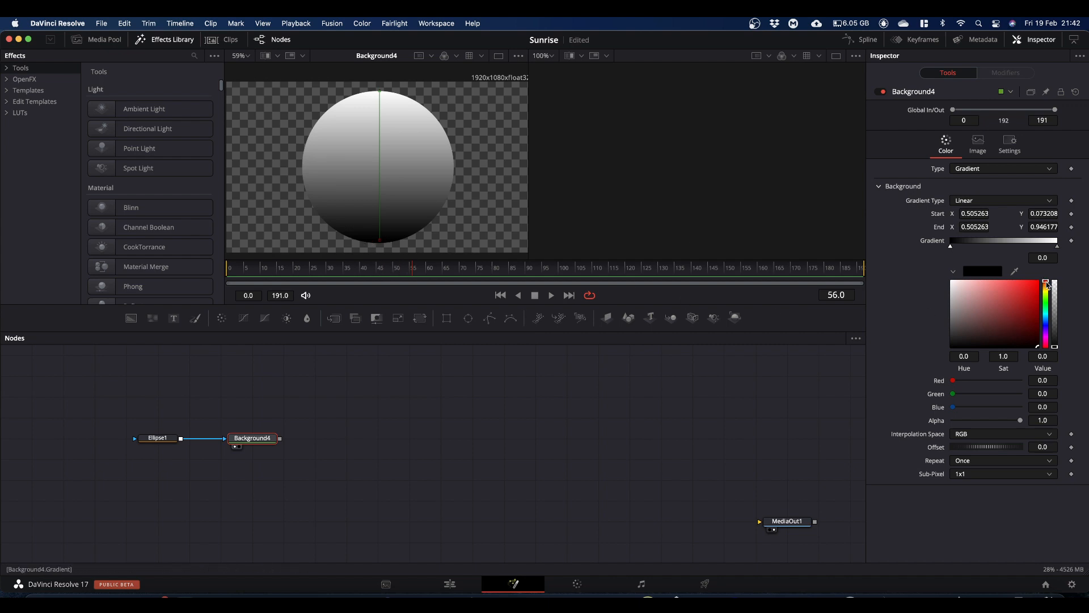
left_click_drag(1047, 284, 1035, 282)
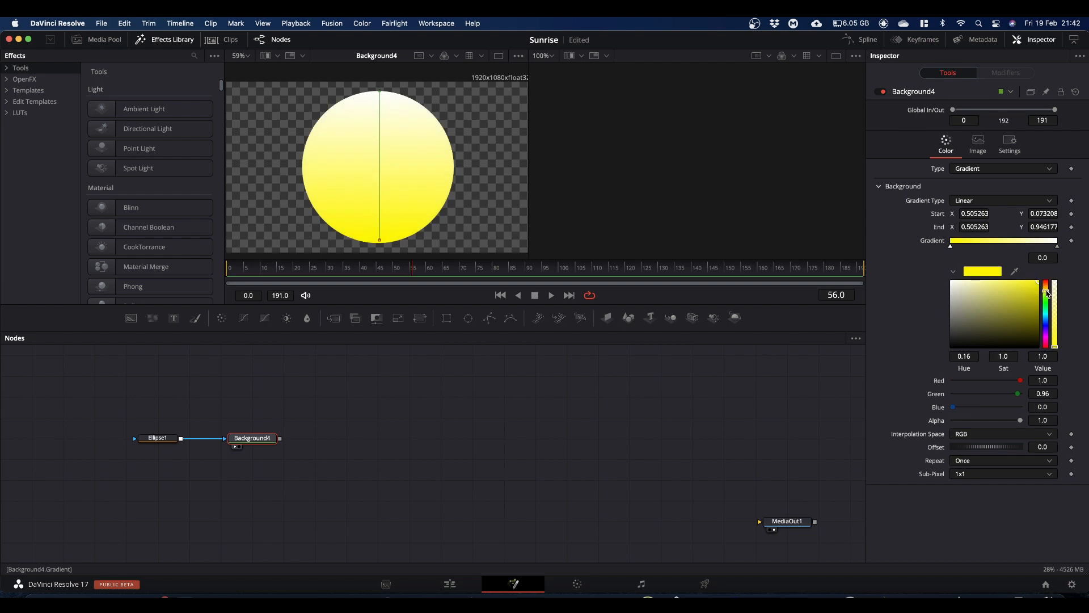
left_click_drag(1048, 294, 1048, 291)
left_click(1058, 248)
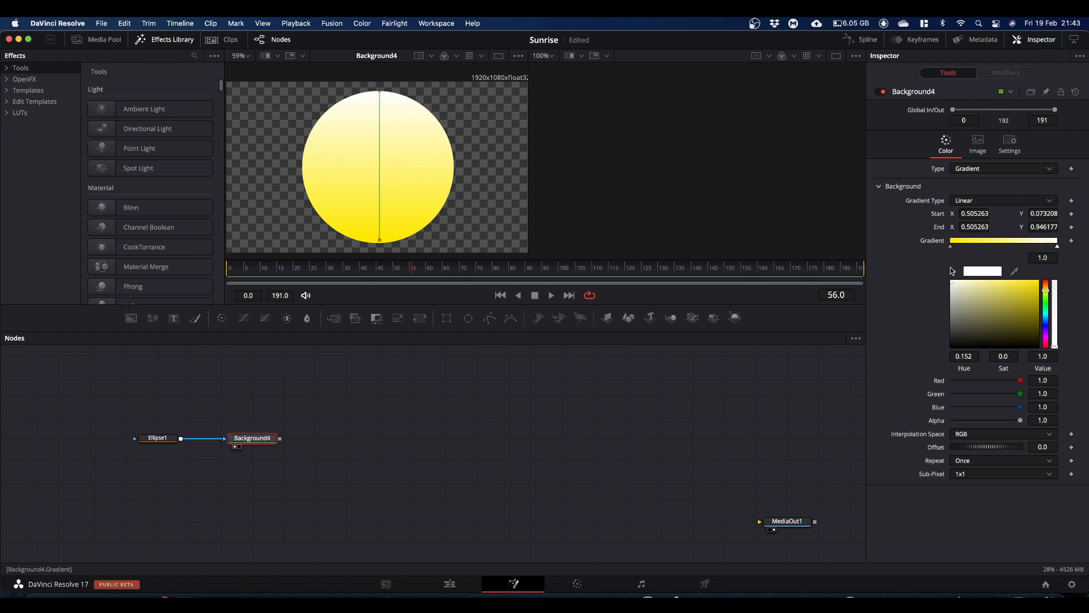
left_click(951, 248)
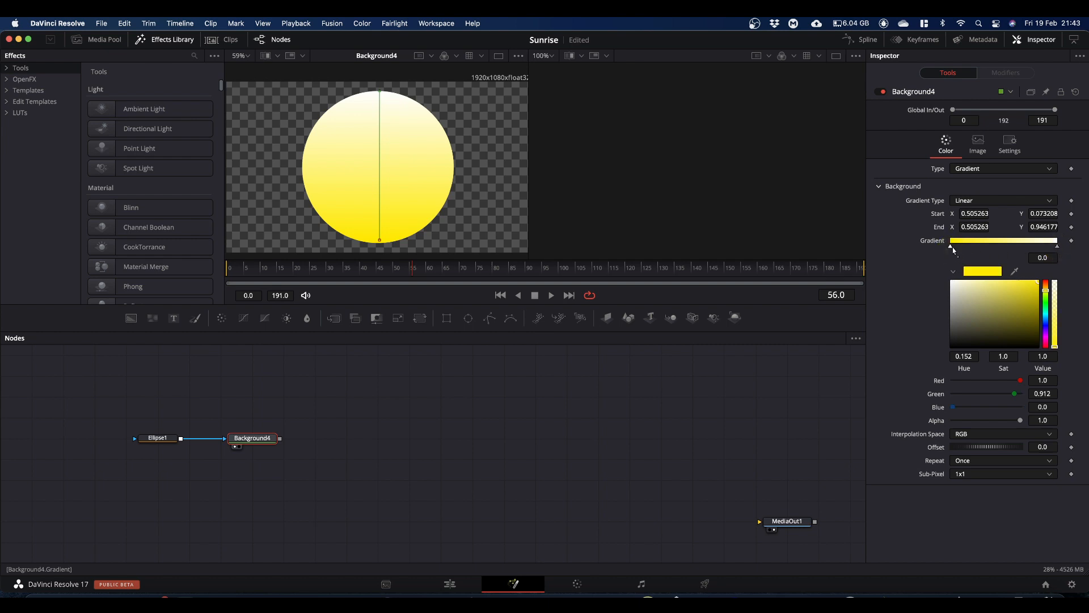
Step: Colour the end stop of the background gradient orange, with a hue of about 0.10, and save the project
left_click(1058, 248)
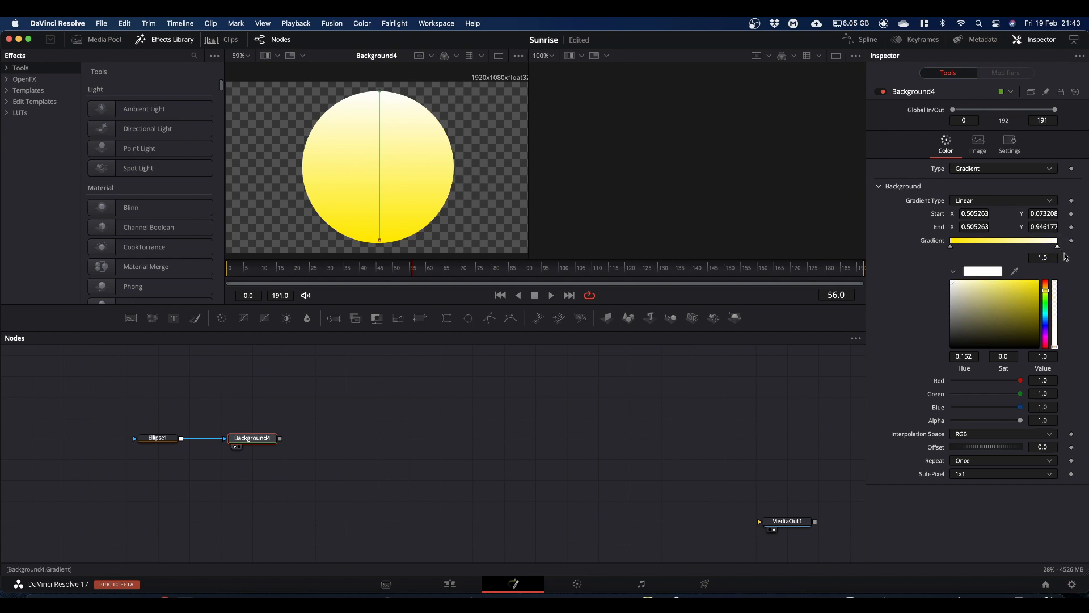
left_click(1048, 291)
mouse_move(1048, 291)
left_mouse_down()
mouse_move(1023, 280)
mouse_move(1048, 284)
left_mouse_up()
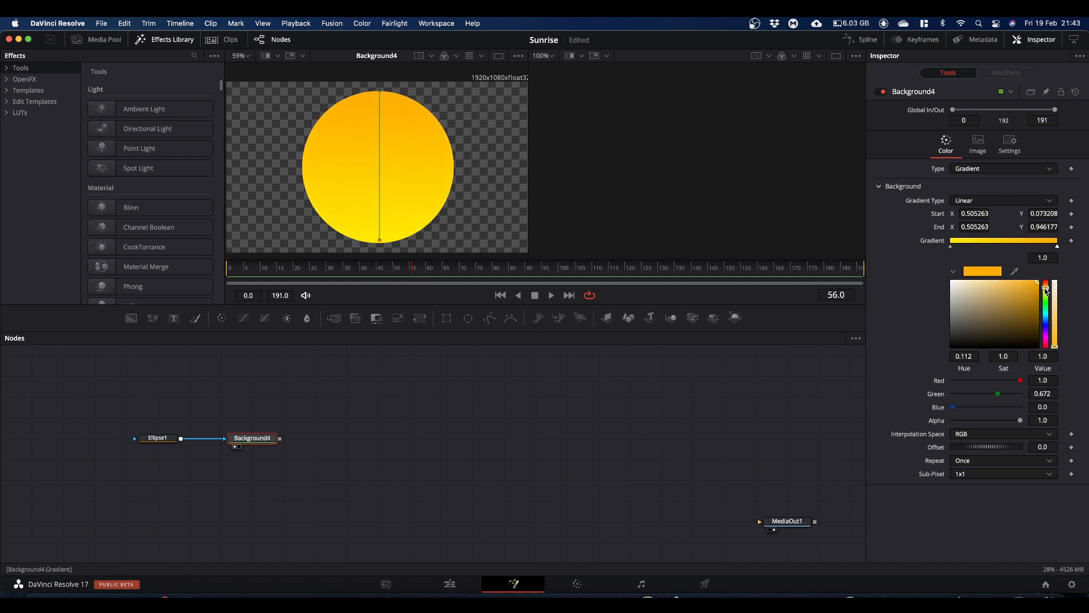
left_click_drag(1048, 291, 1047, 290)
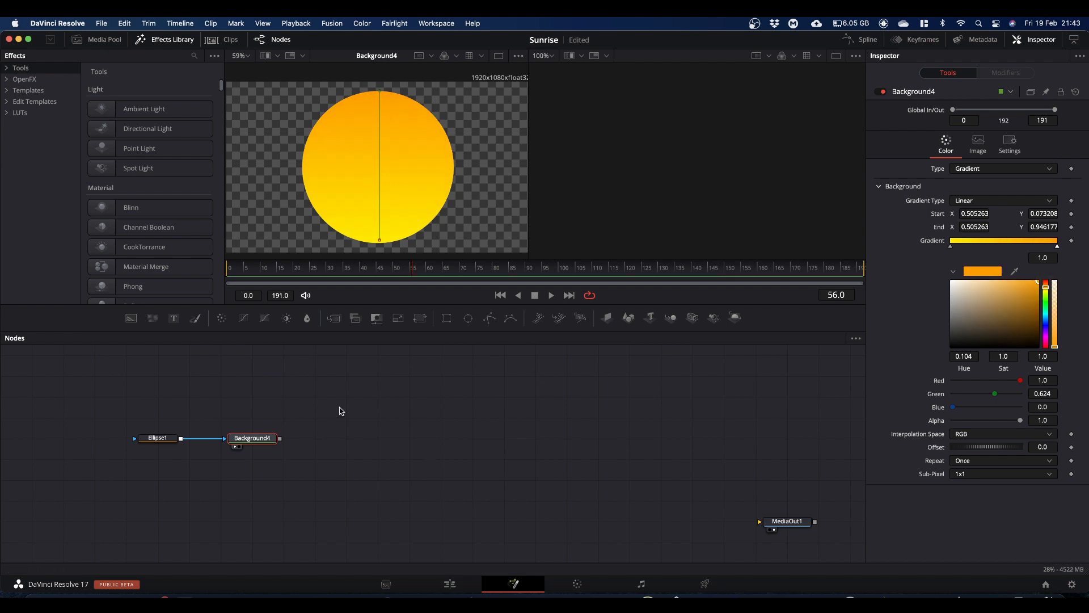
key("super+s")
Step: Add a Text node shown in the second viewer and enter the text SUNRISE
left_click_drag(174, 321, 708, 180)
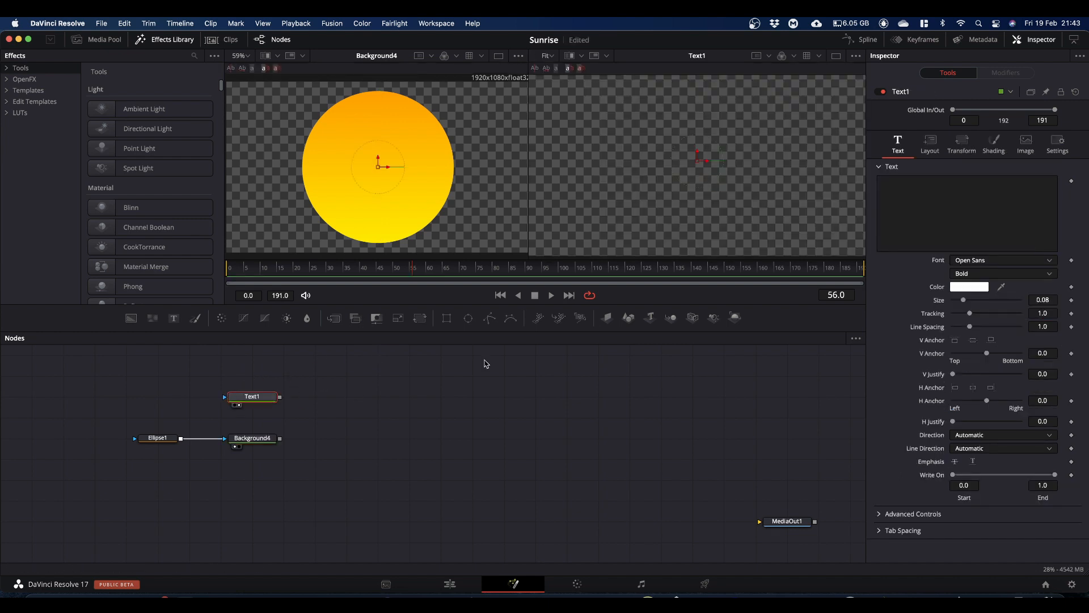
left_click(960, 208)
type("S")
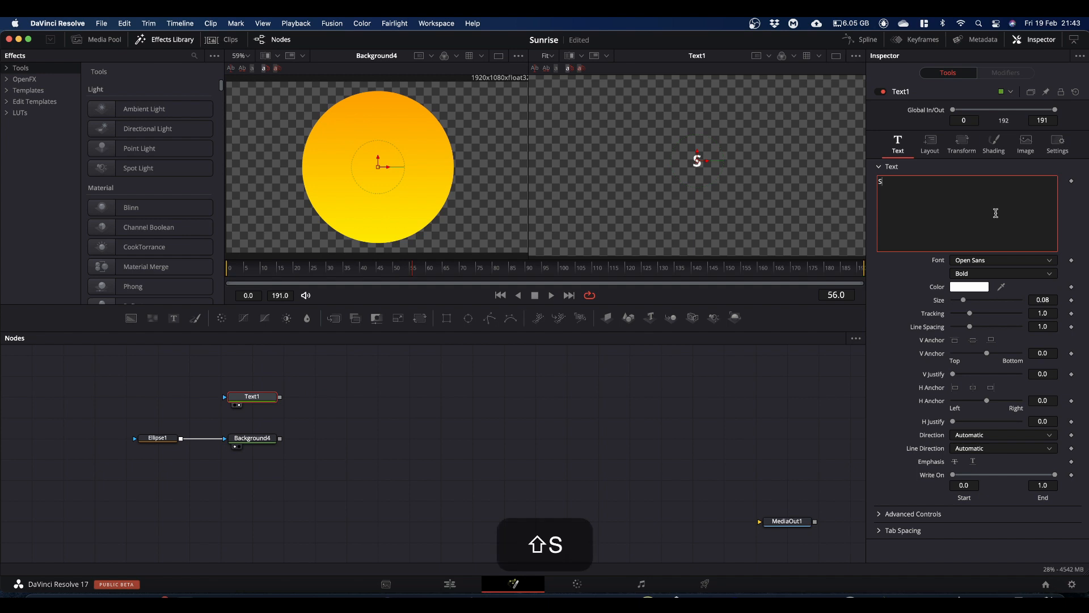
type("UNRISE")
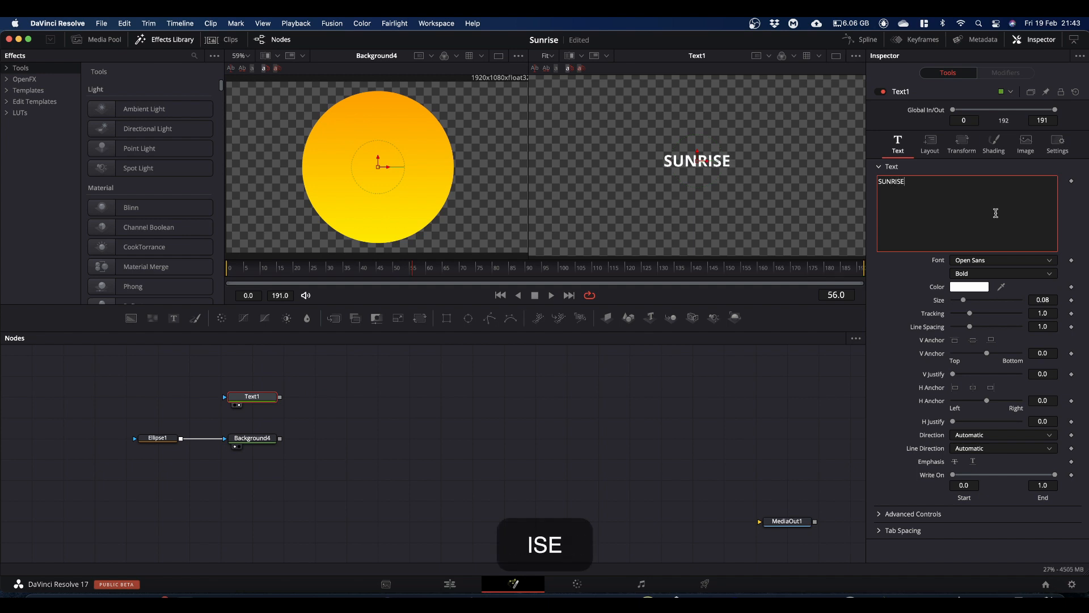
Step: Set the SUNRISE text's font to Rubik in the Black Italic style
left_click(976, 261)
key("r")
key("u")
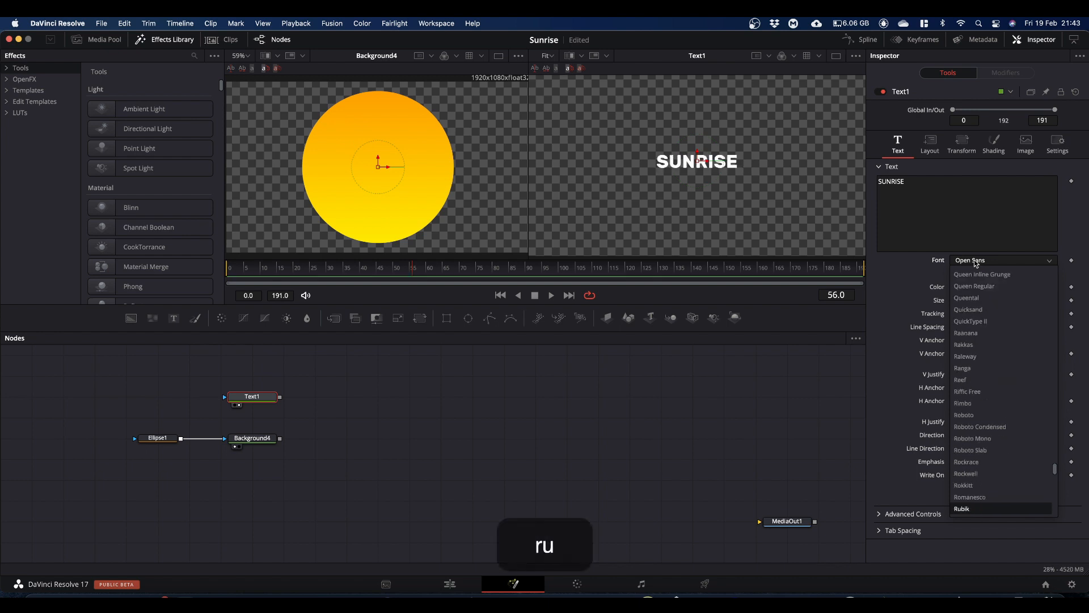
left_click(966, 509)
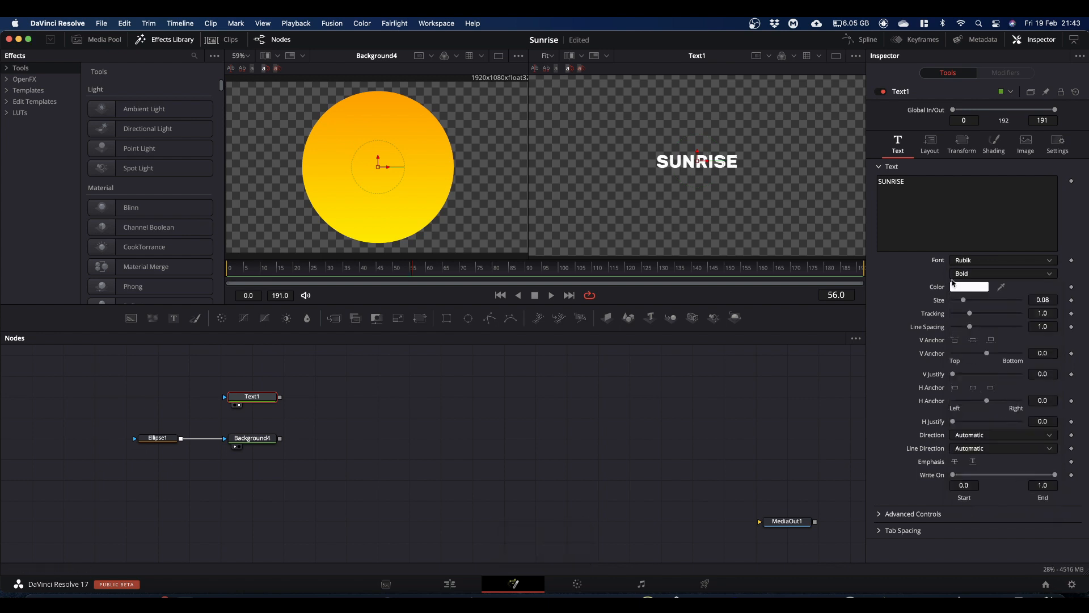
left_click(963, 275)
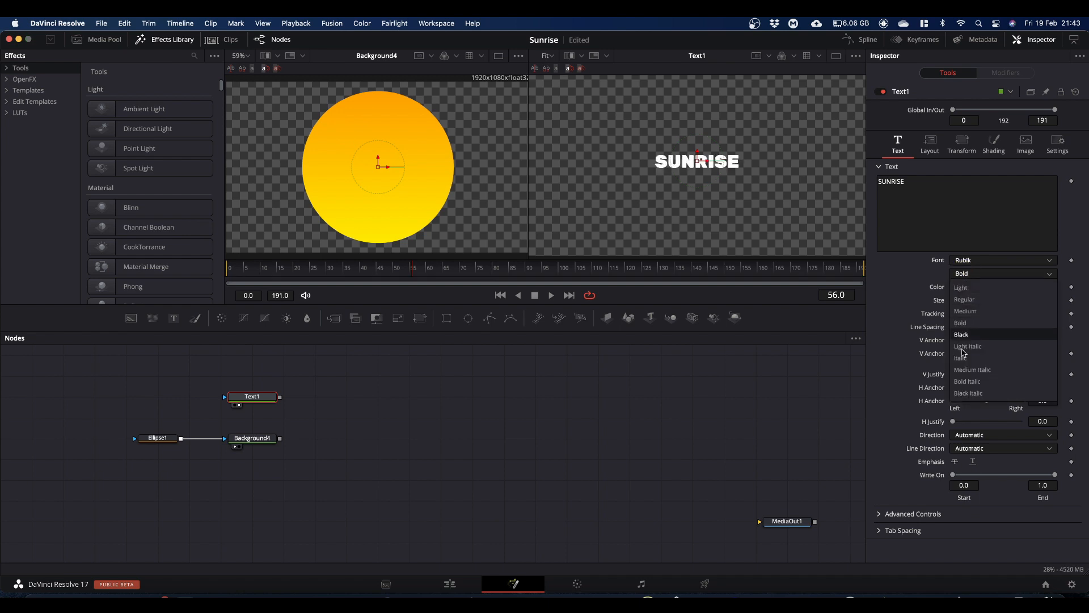
left_click(963, 393)
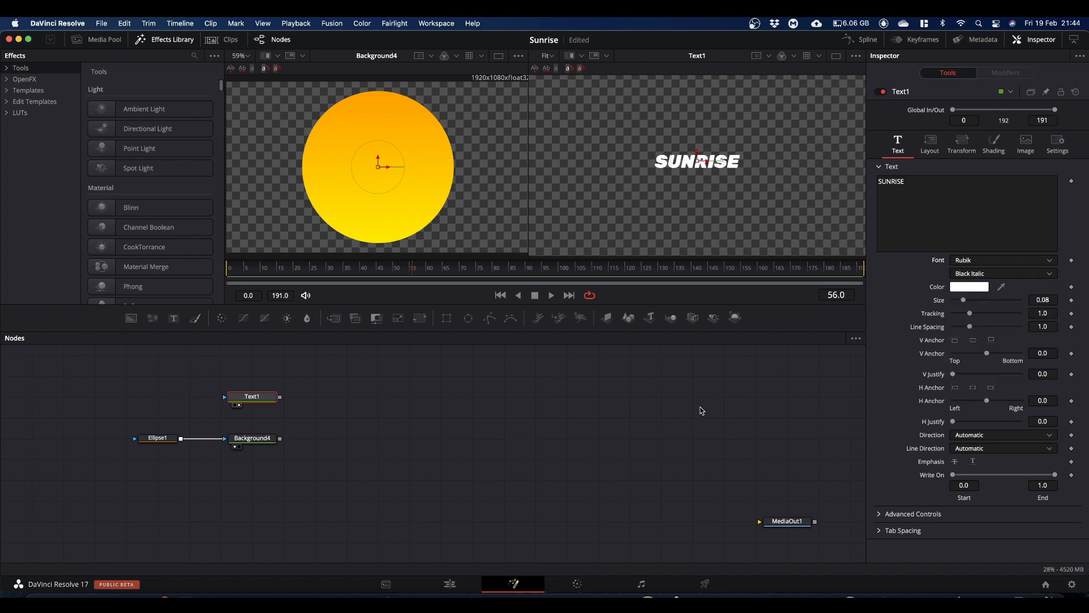
Step: Enlarge the SUNRISE text to a size of about 0.18 and merge it over the circular background
left_click_drag(964, 302, 978, 305)
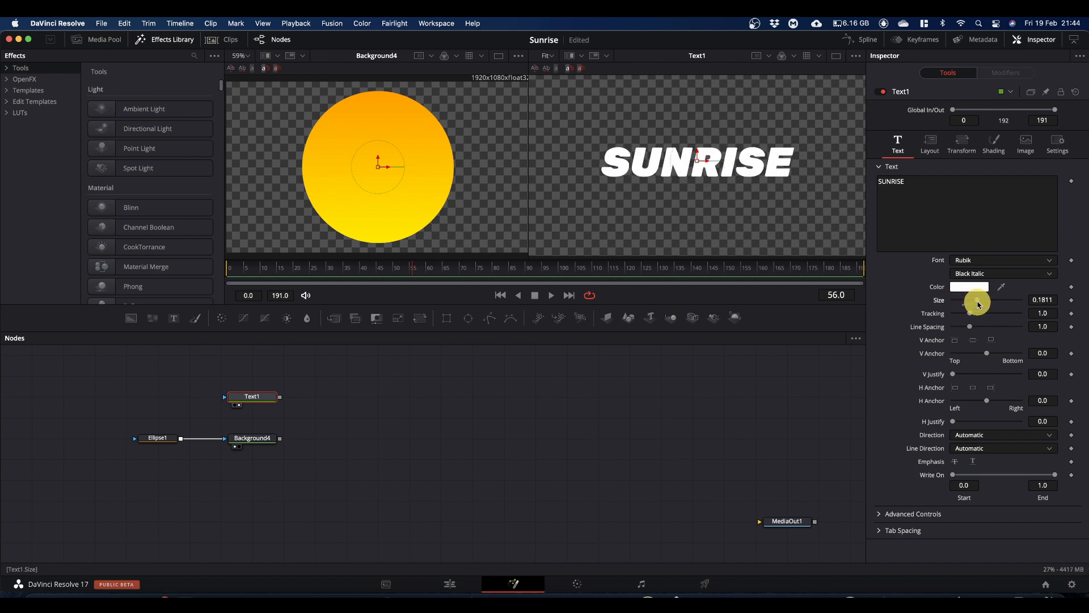
left_click_drag(280, 397, 390, 181)
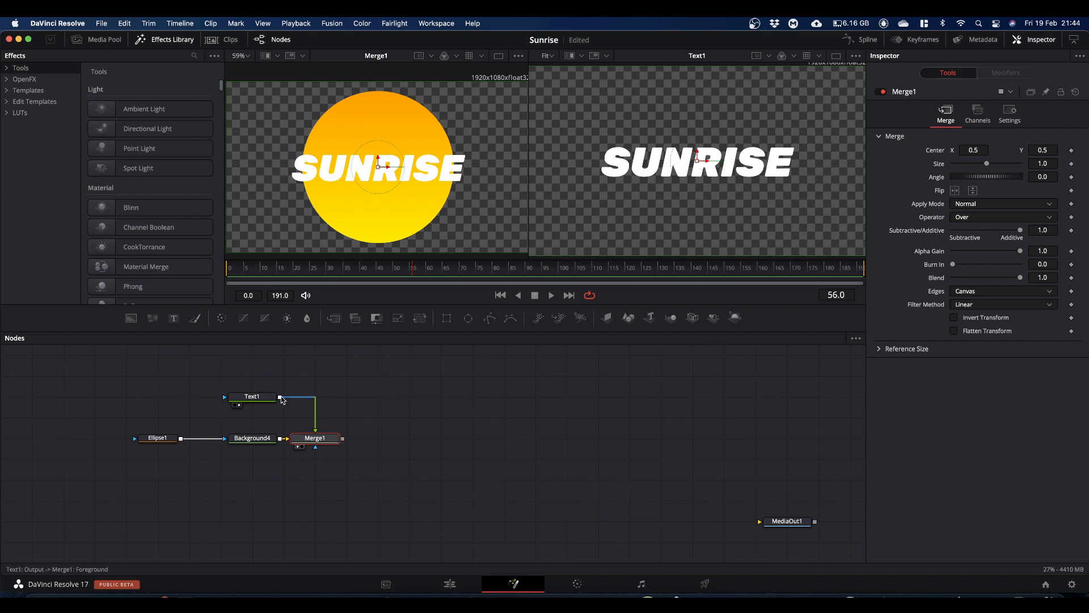
Step: Change the SUNRISE text's first shading element to a gradient from pure blue to pure red
left_click(253, 399)
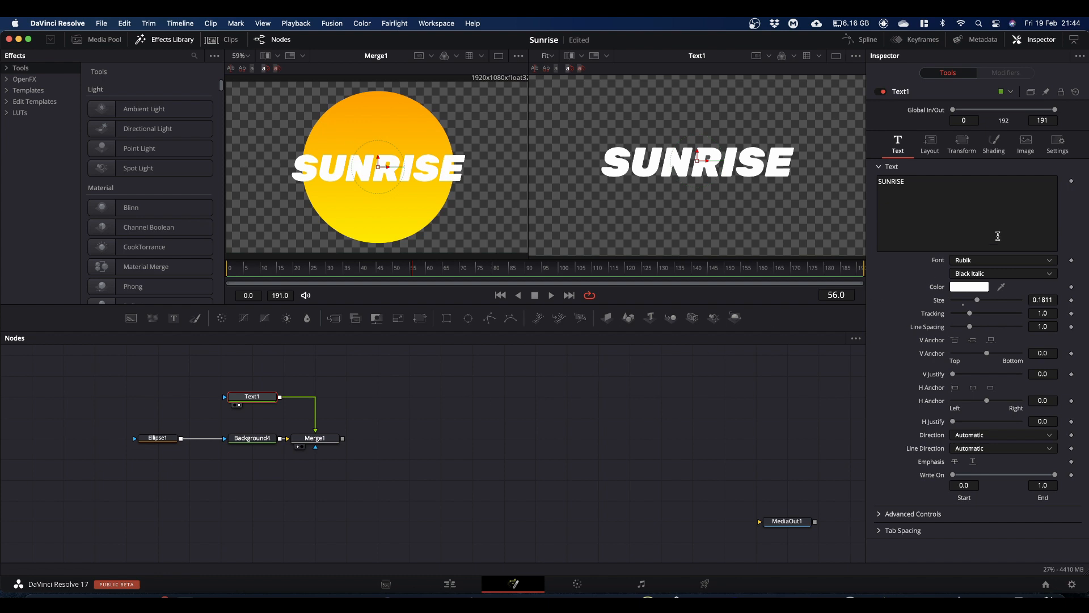
left_click(993, 144)
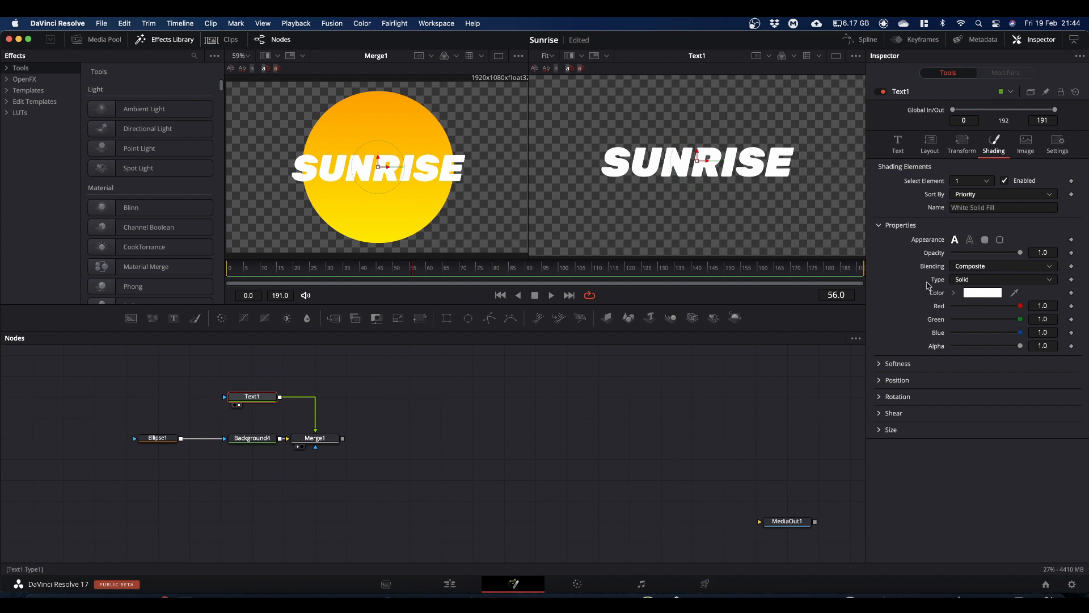
left_click(968, 281)
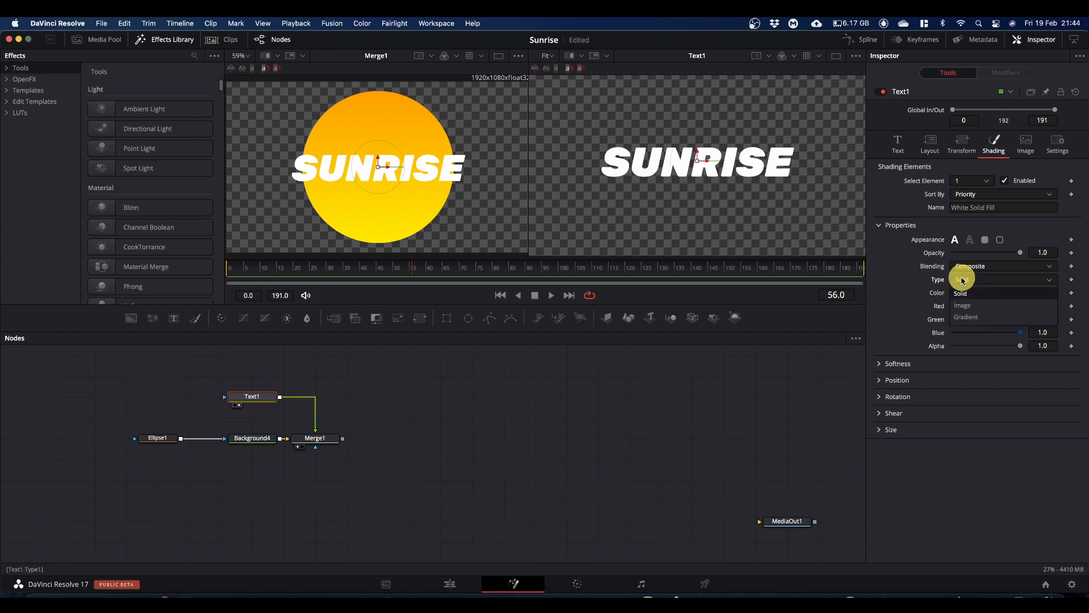
left_click(968, 316)
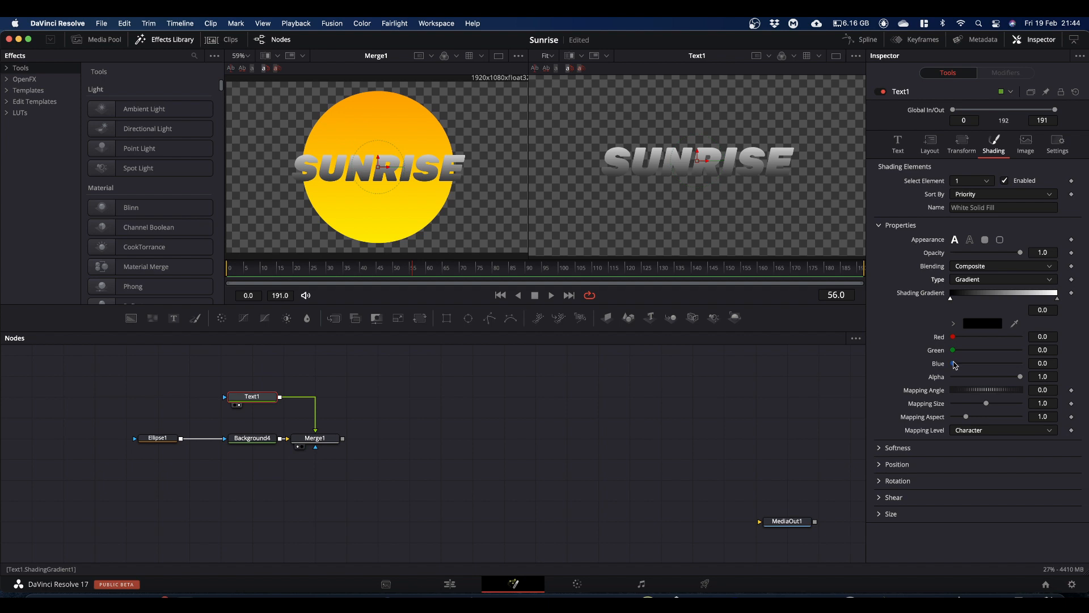
left_click_drag(955, 365, 1063, 364)
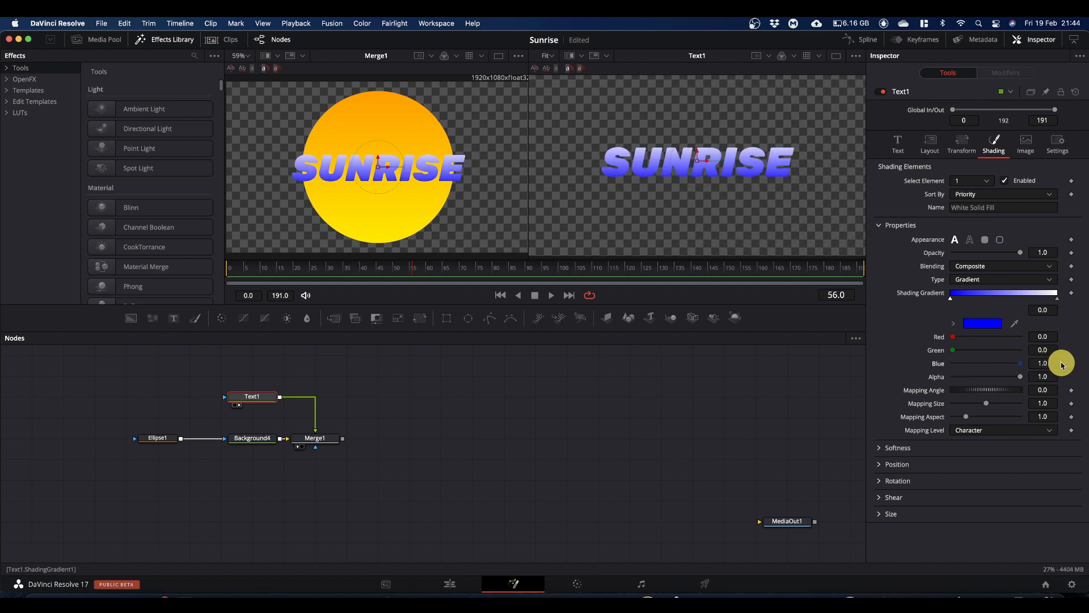
left_click(1059, 301)
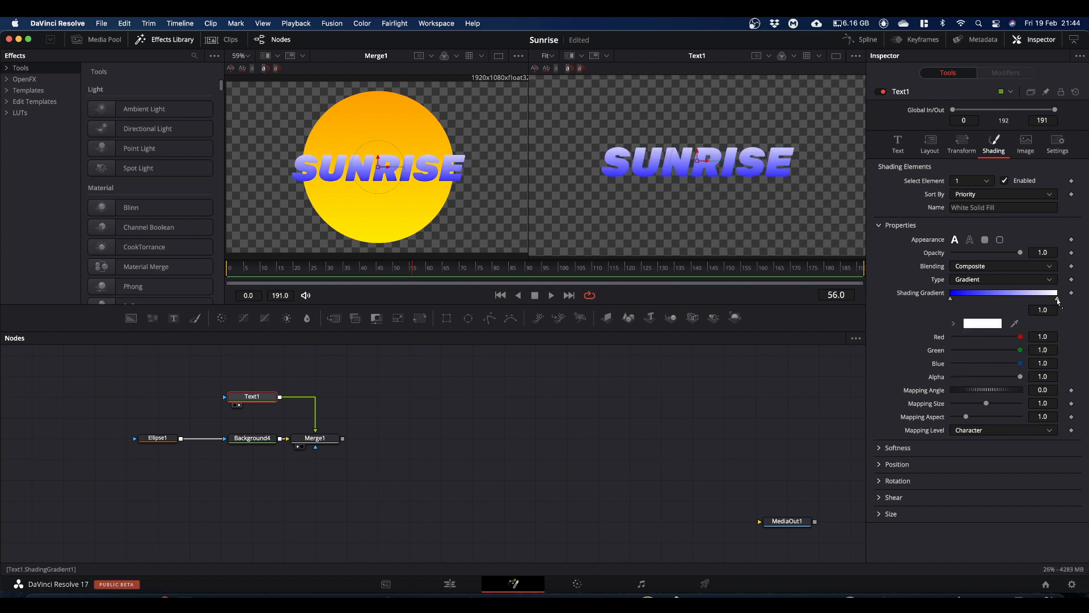
left_click_drag(1021, 350, 873, 359)
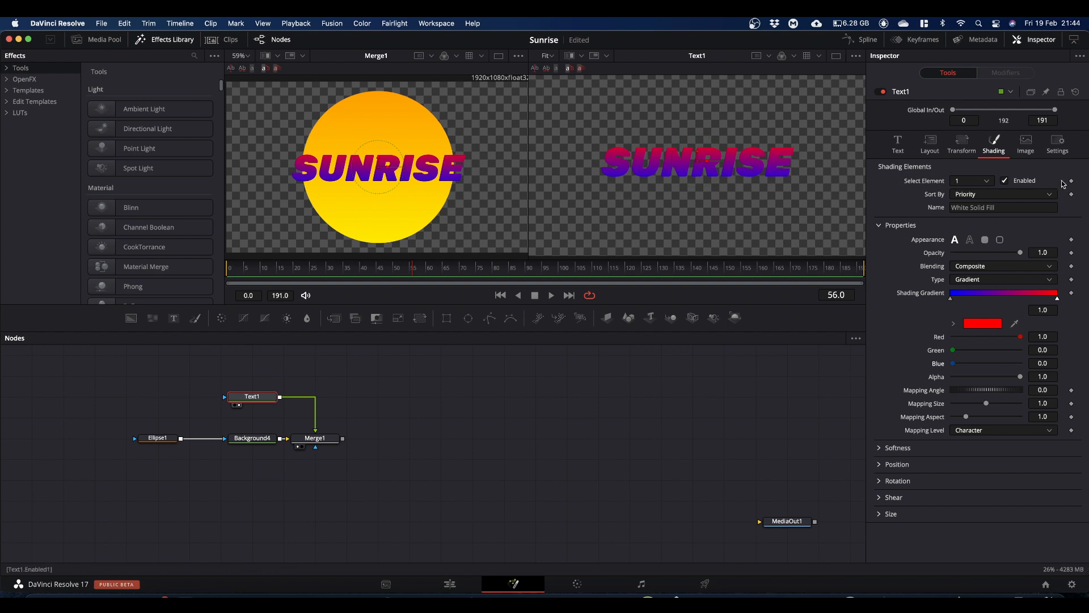
Step: Enable the SUNRISE text's second shading element and colour its outline turquoise green with a hue of about 0.448
left_click(989, 181)
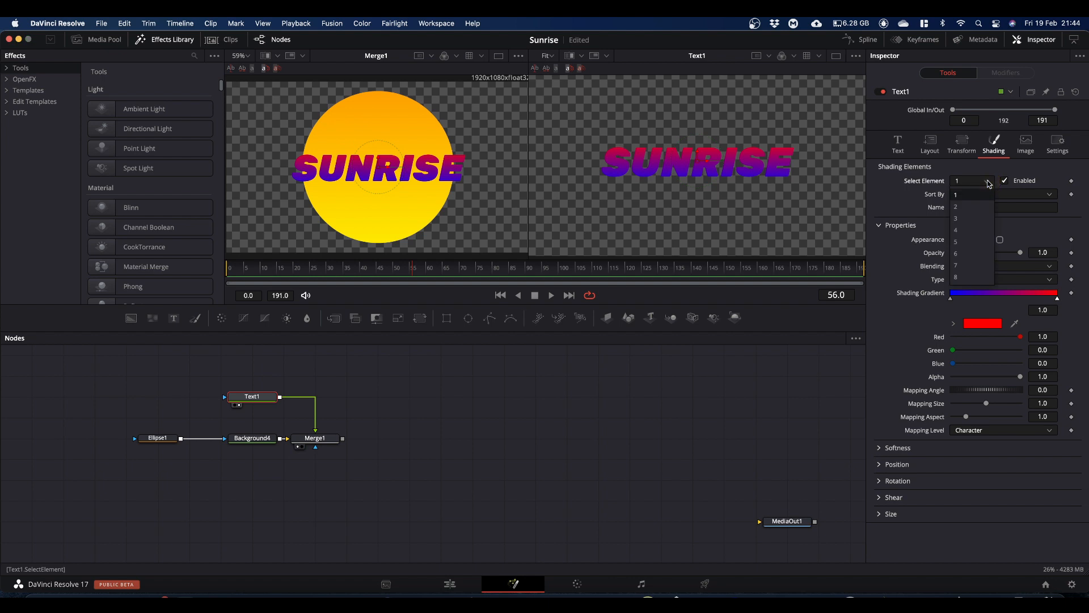
left_click(967, 209)
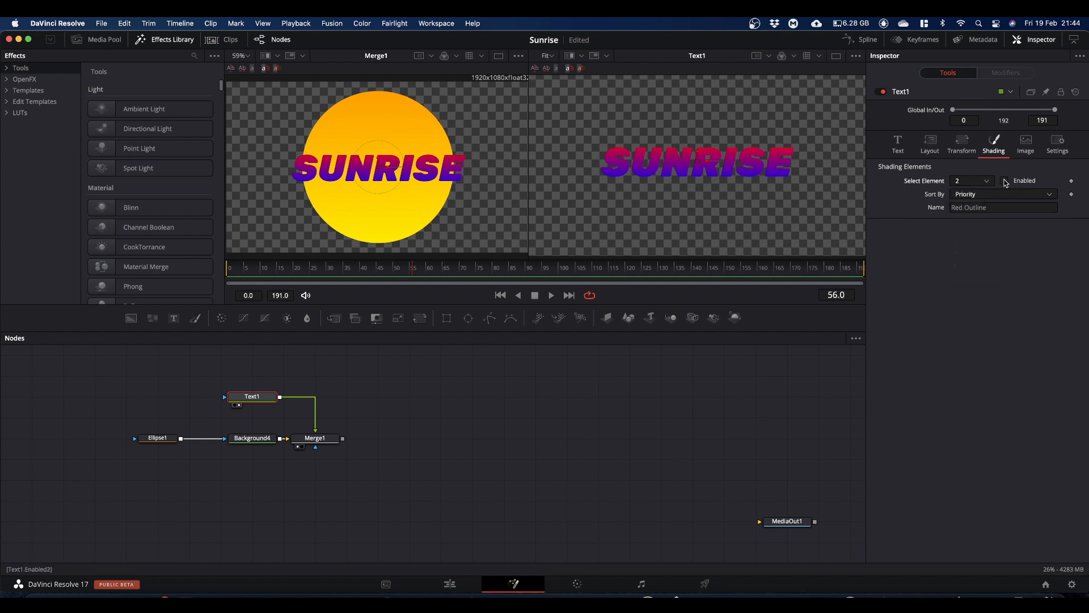
left_click(1005, 181)
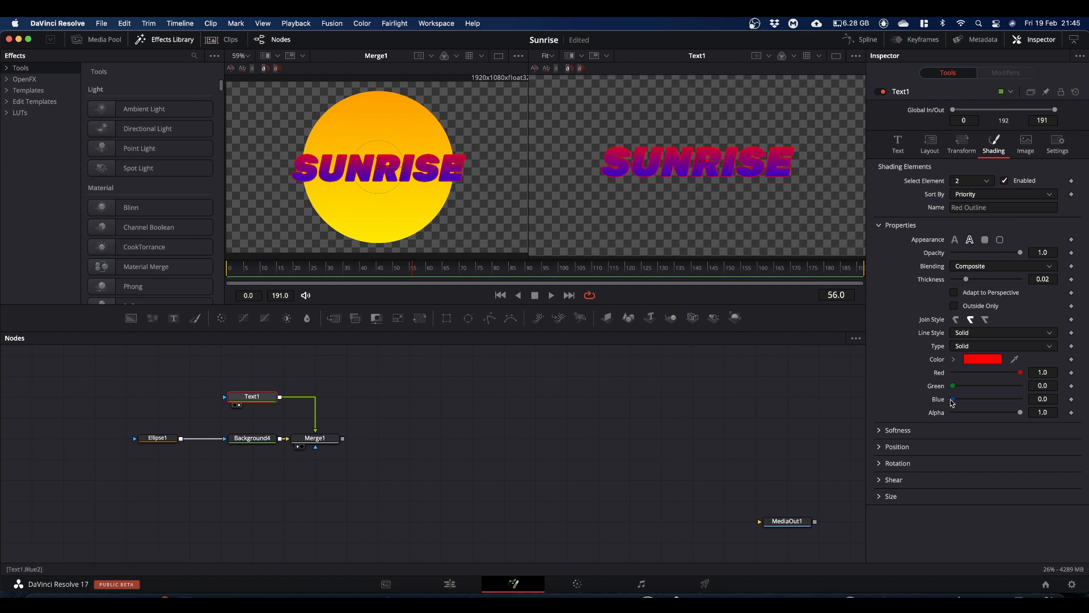
left_click(955, 359)
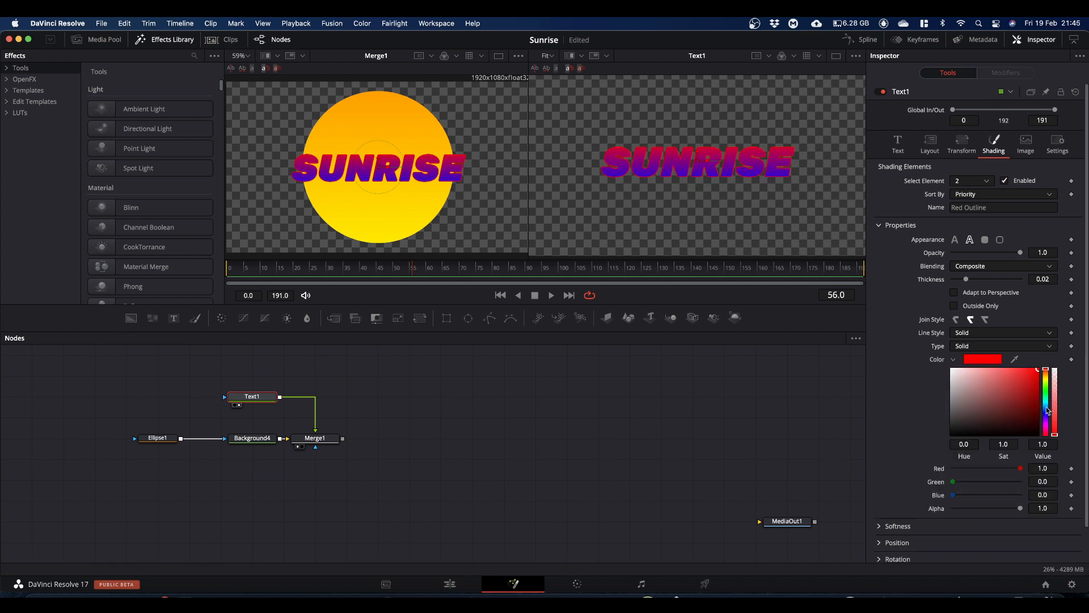
left_click_drag(1047, 411, 1047, 401)
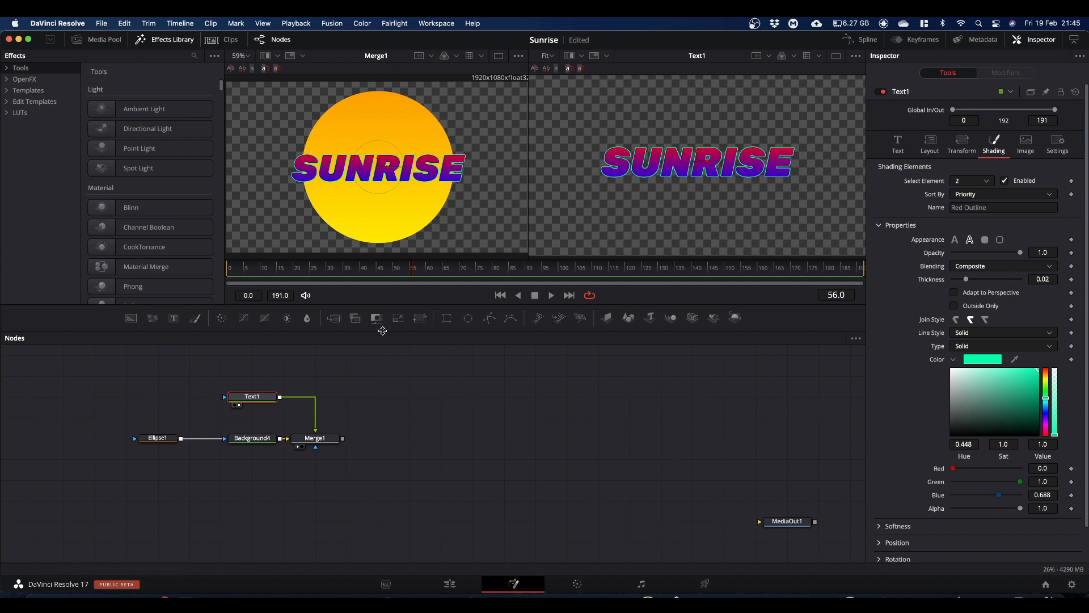
Step: Add a Background node with alpha 0 below the existing nodes, merge the Merge1 output over it and show the result in the first viewer
left_click_drag(101, 379, 296, 425)
left_click(287, 418)
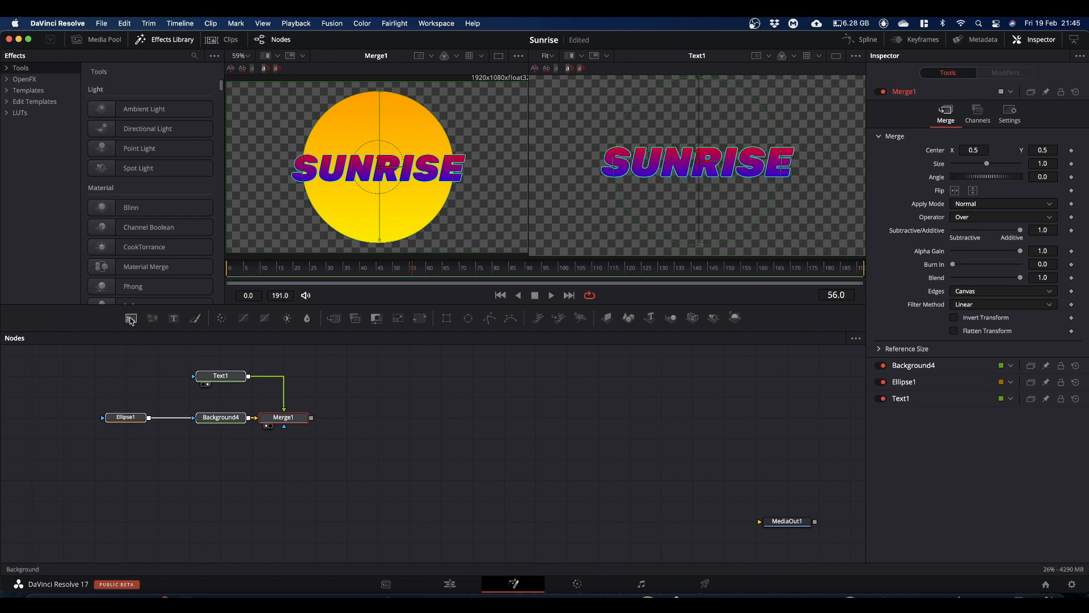
left_click_drag(130, 319, 227, 455)
left_click(215, 460)
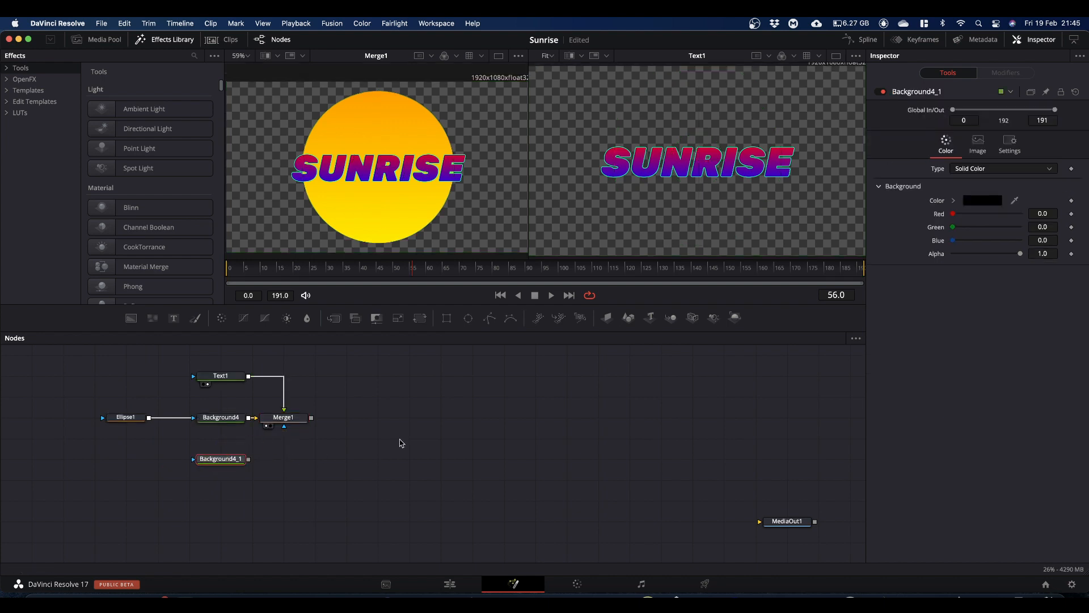
left_click_drag(1021, 256, 814, 265)
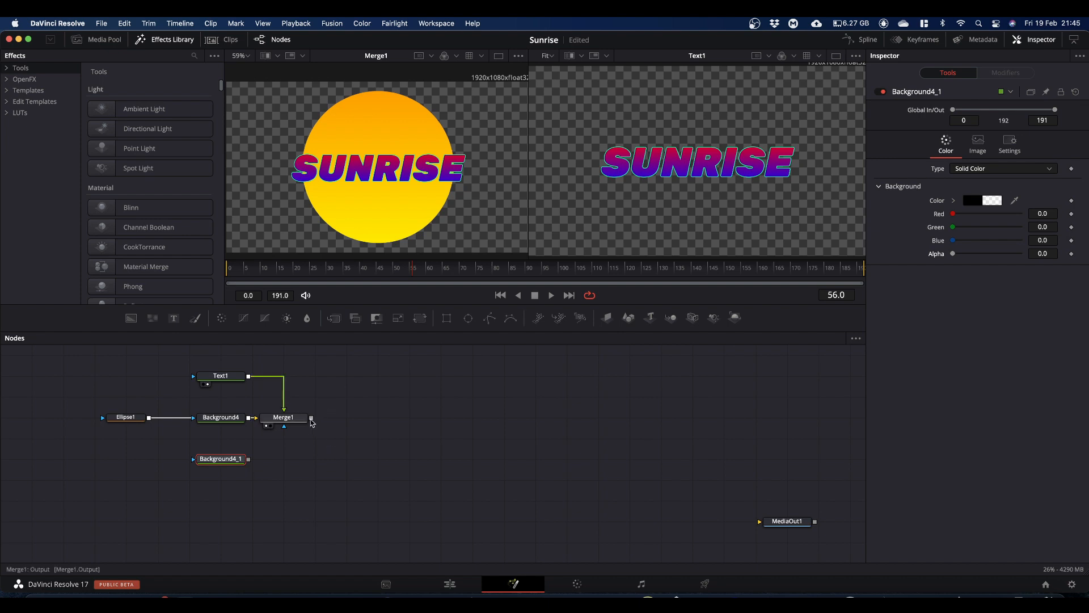
left_click_drag(313, 421, 248, 462)
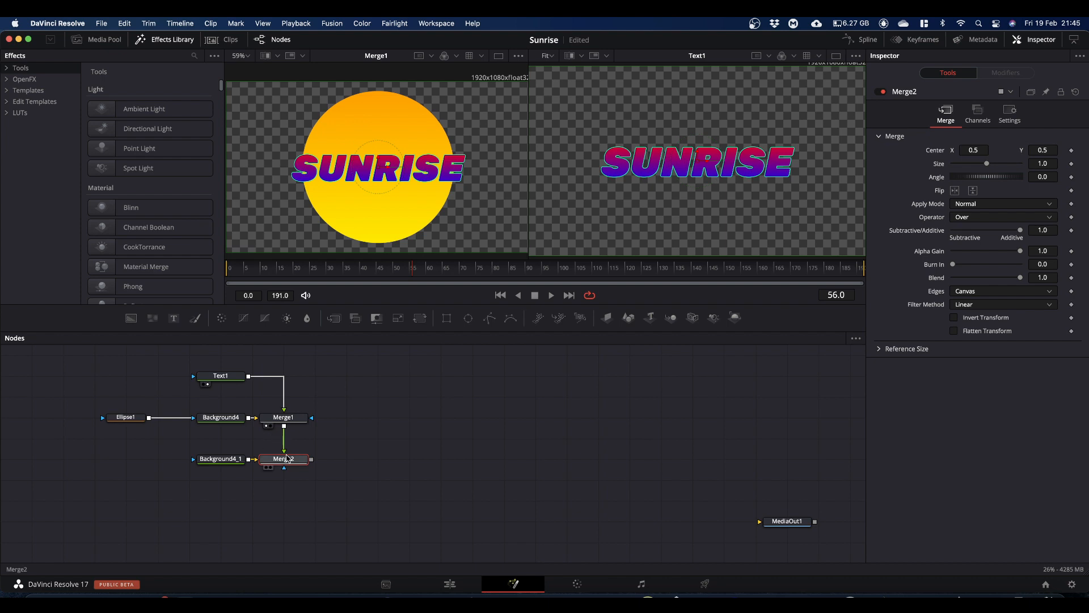
left_click_drag(294, 462, 391, 170)
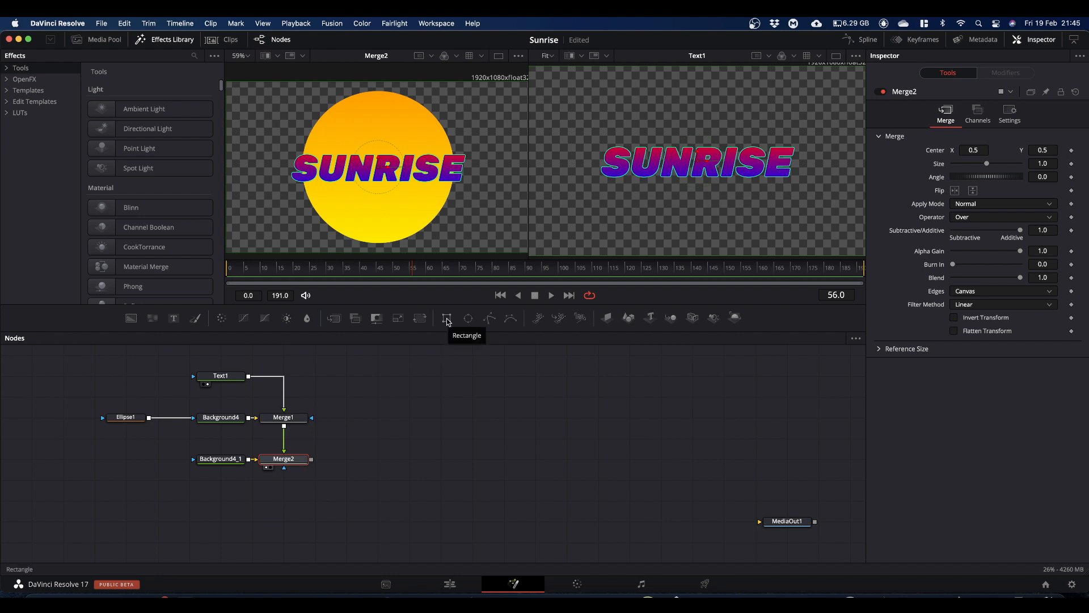
Step: Mask Merge2 with an inverted rectangle about 1.02 wide and 1.01 high, moved down to a centre Y of about -0.21
left_click_drag(447, 320, 284, 470)
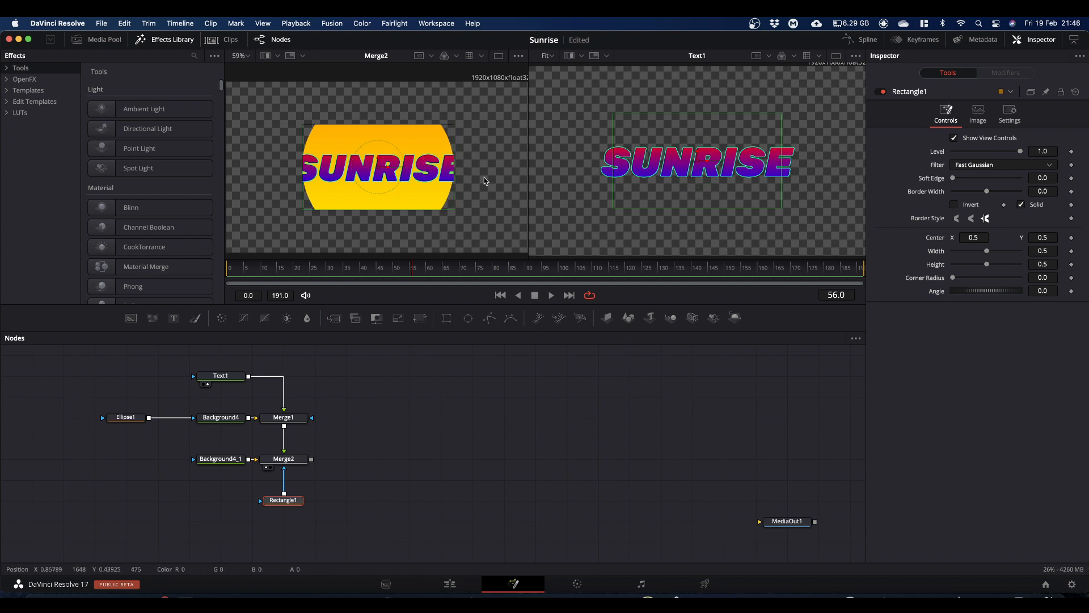
scroll(470, 180, "down", 2)
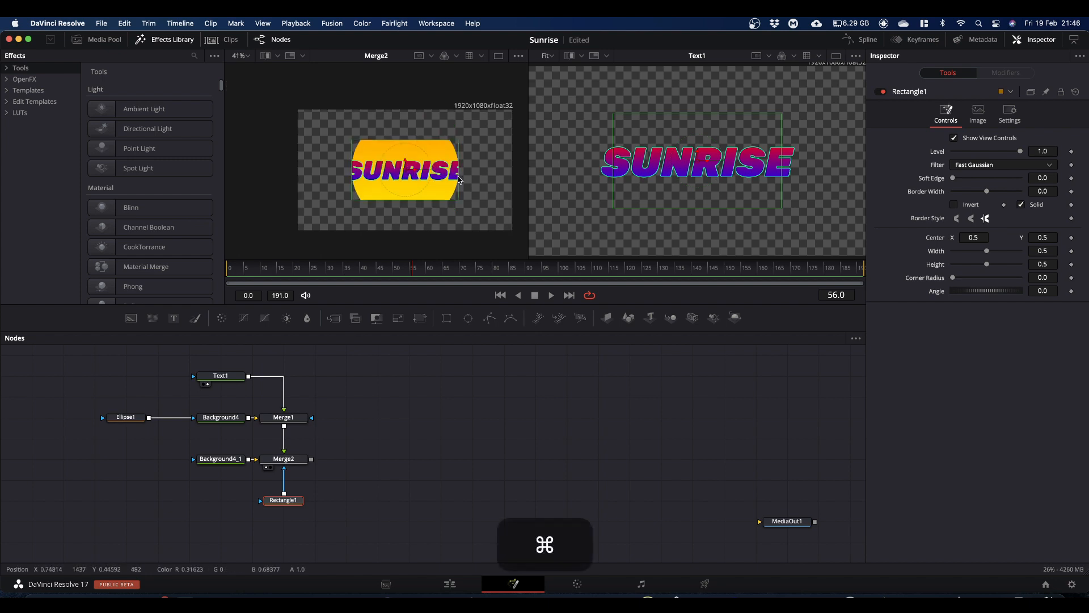
left_click_drag(460, 180, 513, 181)
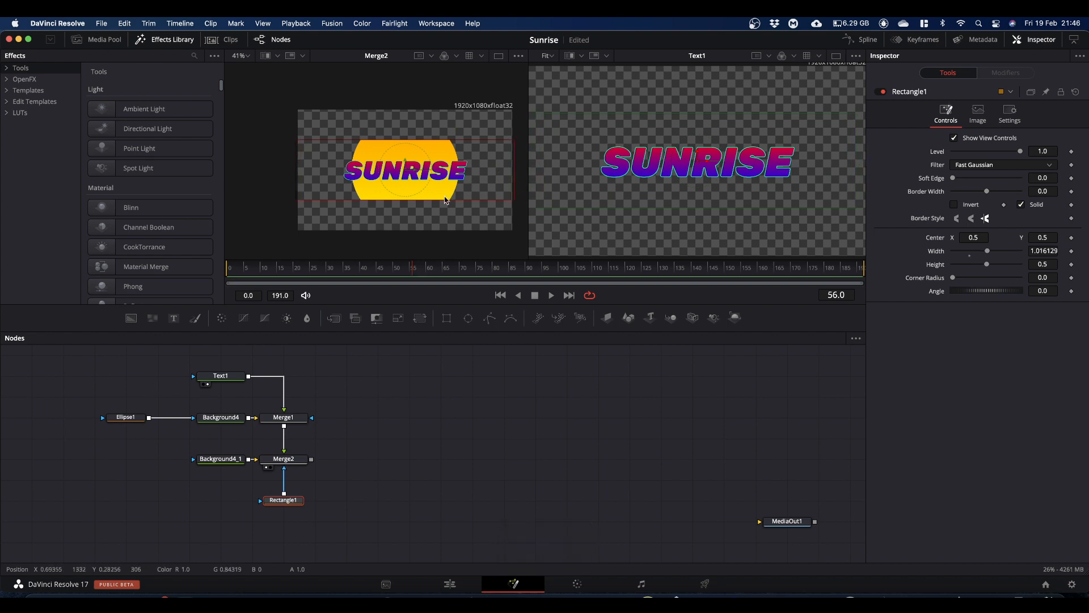
left_click_drag(445, 202, 443, 237)
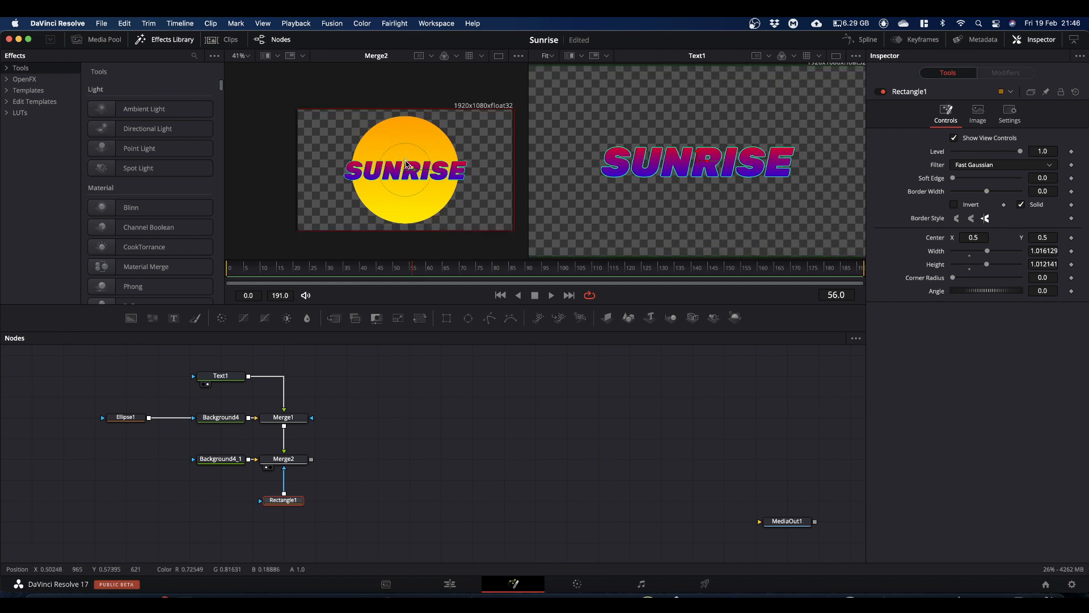
left_click_drag(396, 166, 395, 250)
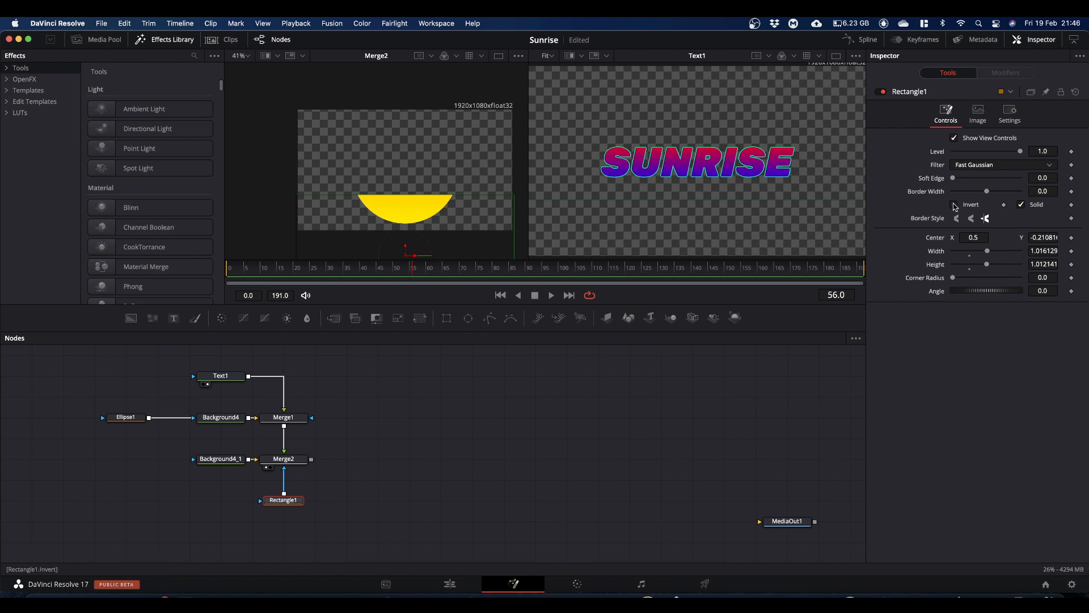
left_click(954, 204)
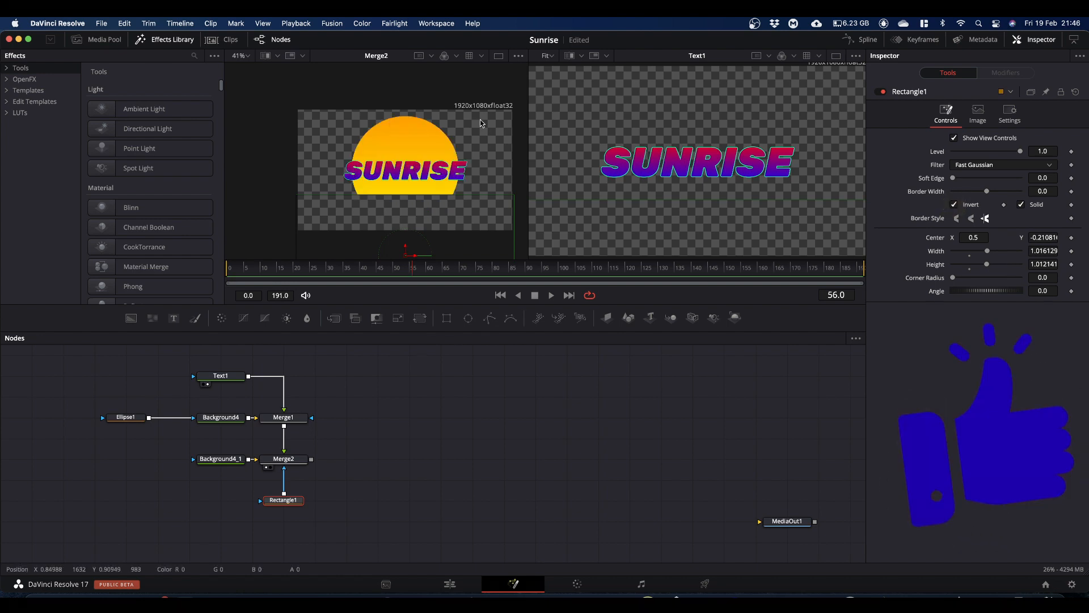
Step: At frame 0, lower Merge2's centre Y to -0.153 and keyframe its centre
left_click(304, 457)
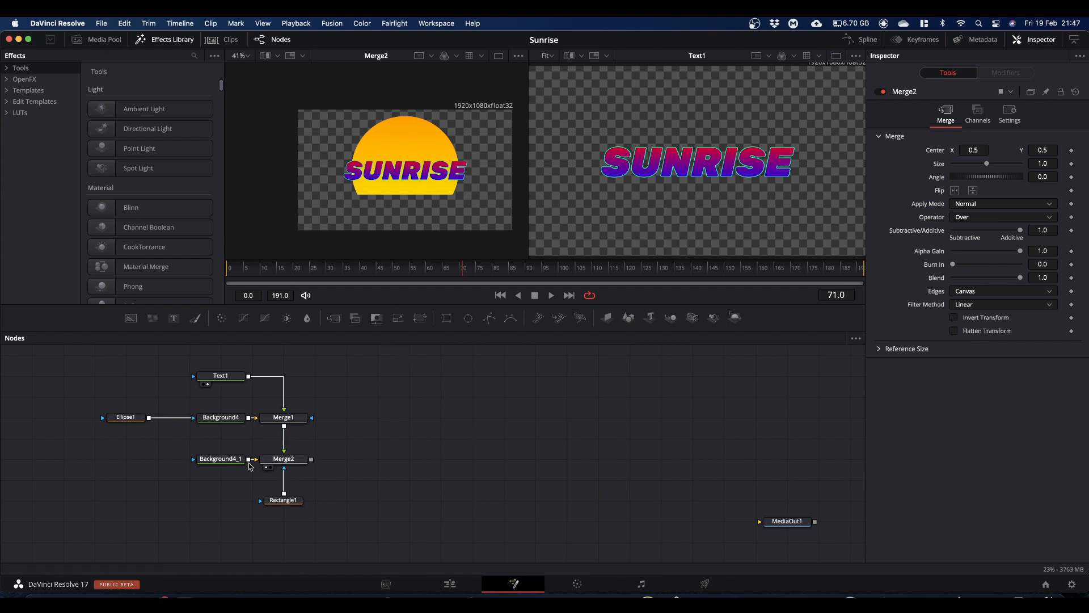
left_click(283, 464)
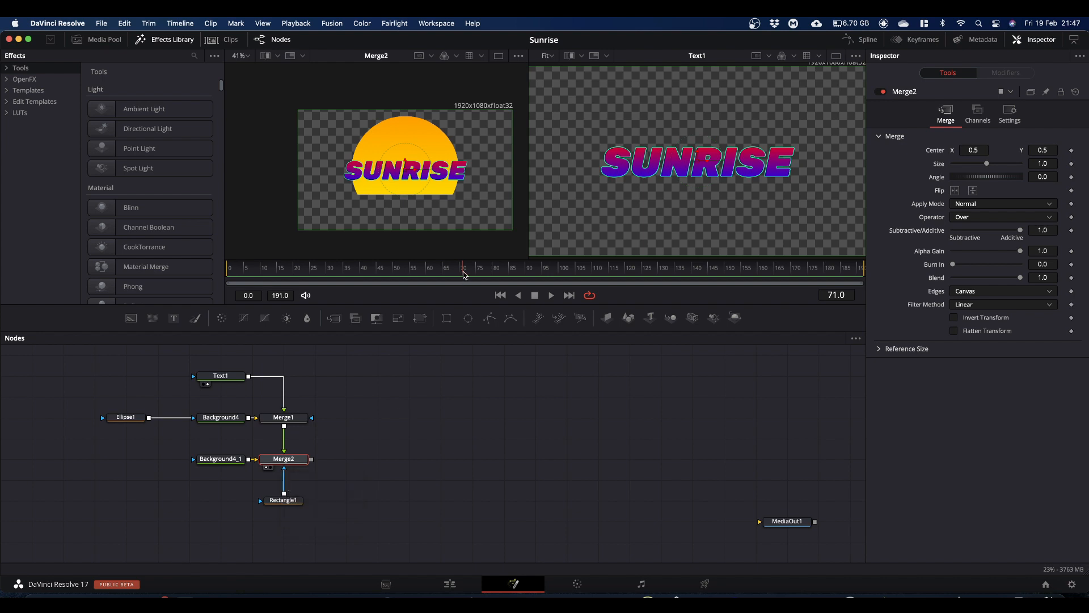
left_click_drag(464, 274, 182, 287)
left_click_drag(1046, 150, 699, 171)
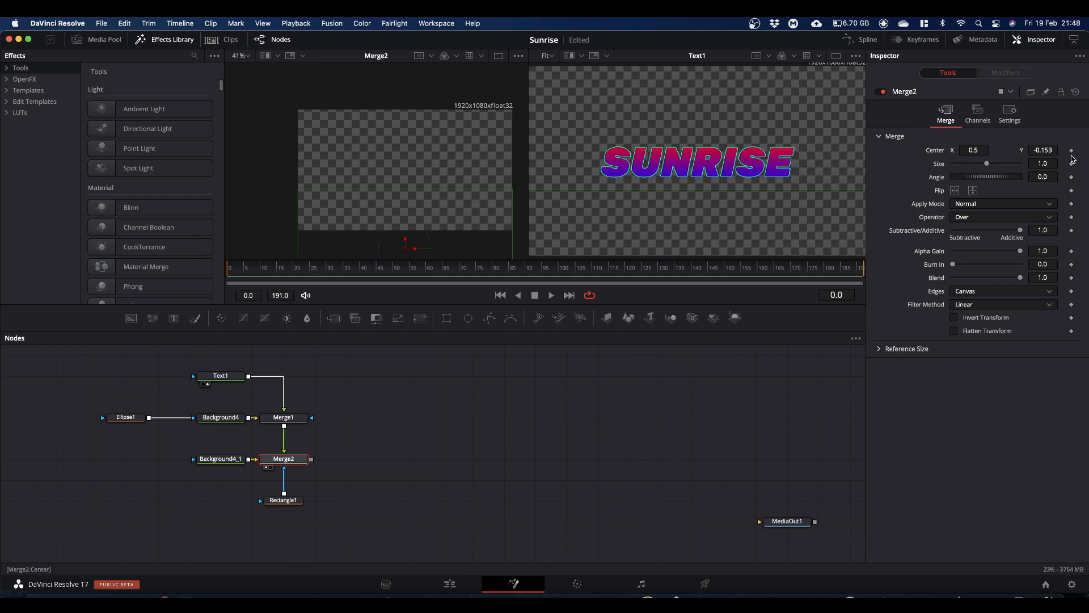
left_click(1072, 151)
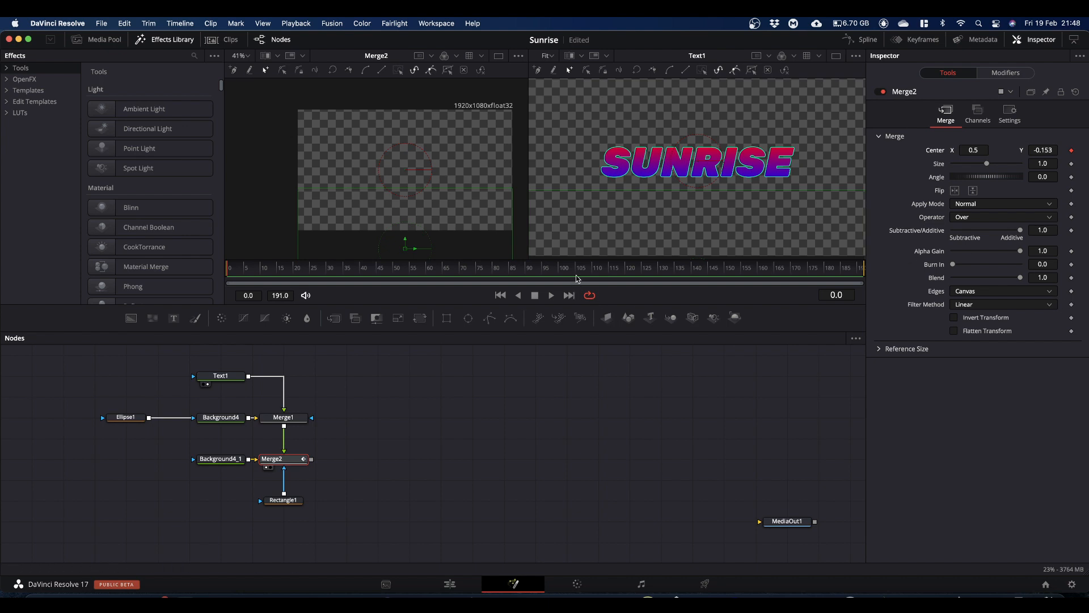
Step: At frame 120, set Merge2's centre Y to 0.5 and play the rising animation from the start
left_click_drag(553, 271, 626, 280)
left_click(1045, 150)
type(".5")
key("Return")
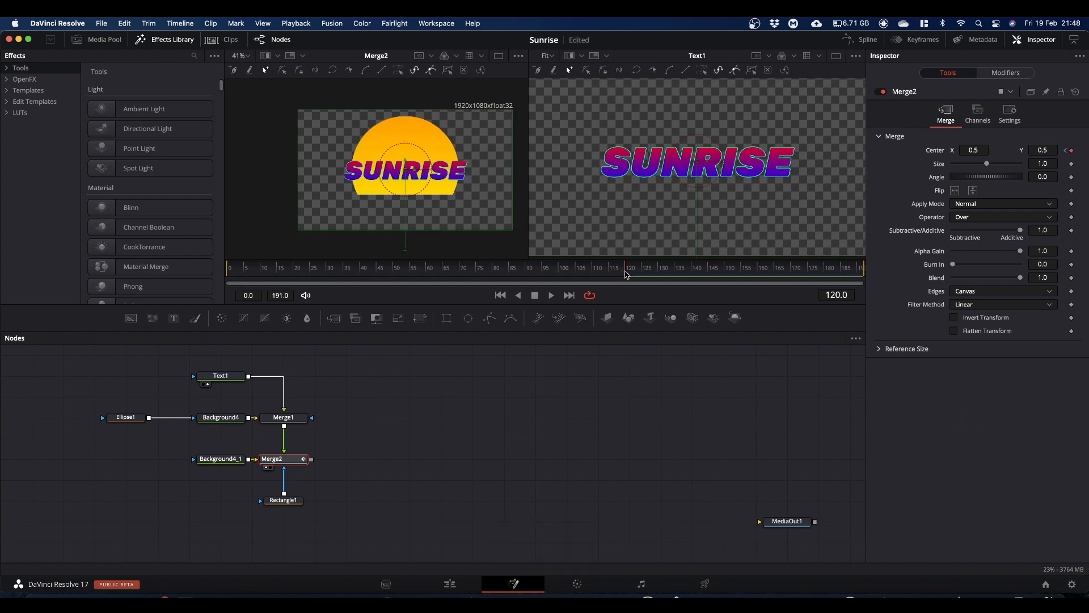
left_click_drag(627, 275, 104, 289)
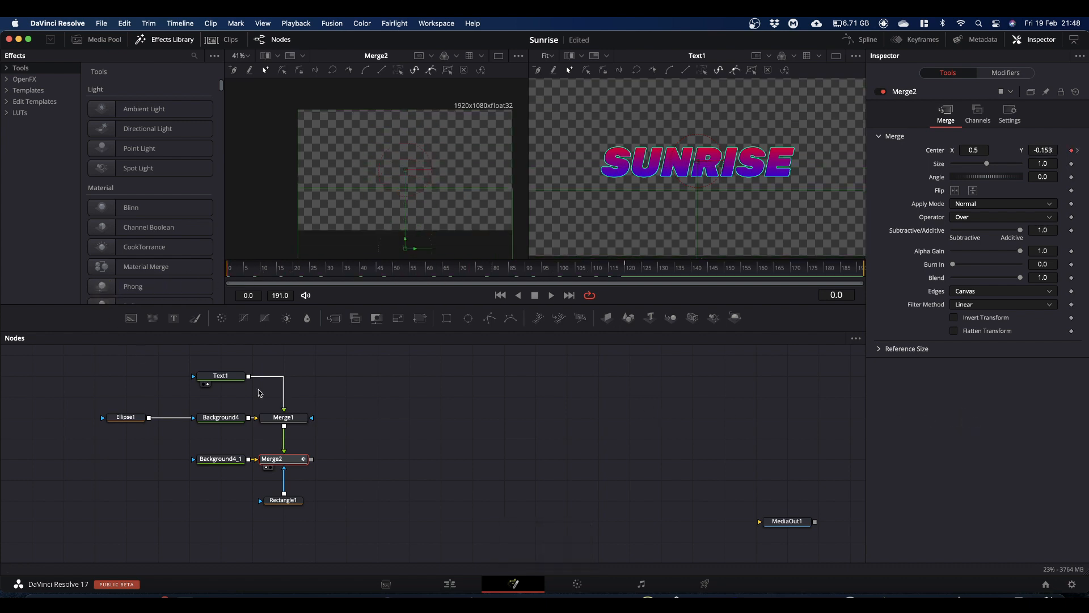
key("space")
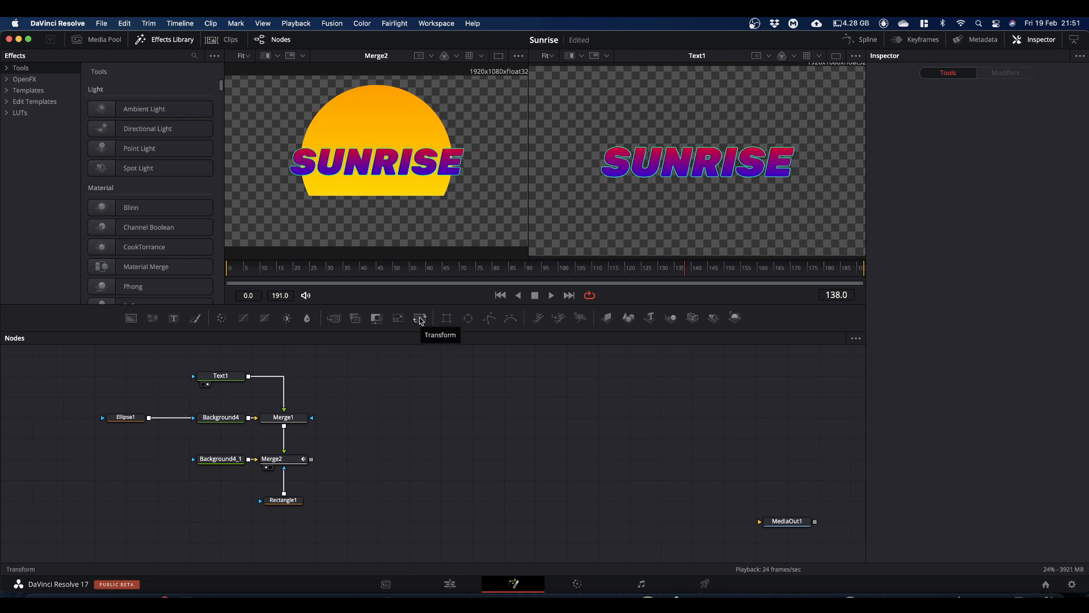
Step: Connect a Transform node to Merge2's output, show it in the second viewer and flip the image vertically
left_click_drag(420, 322, 391, 461)
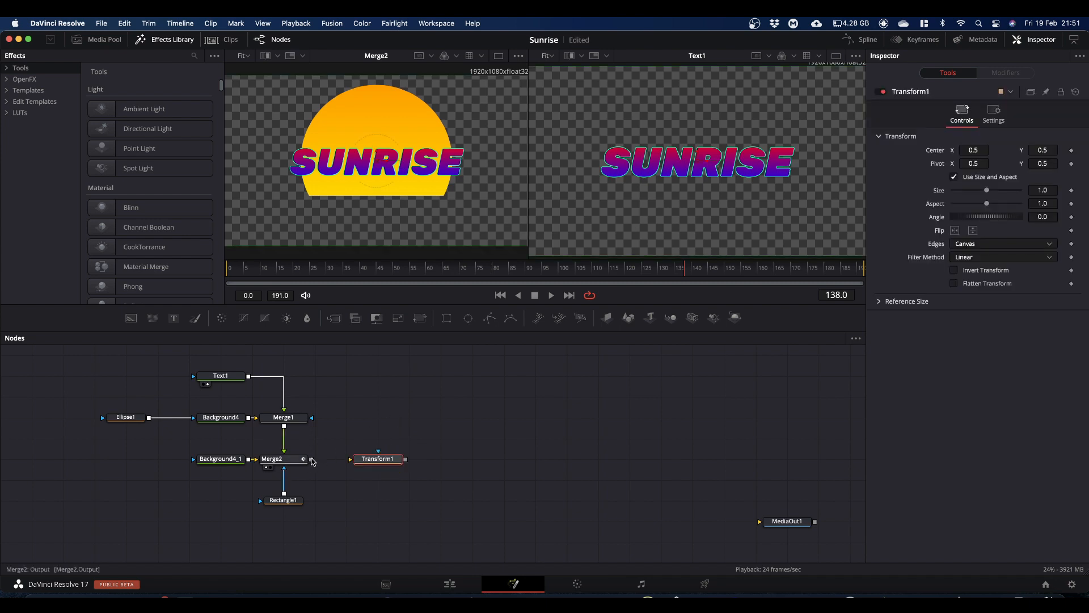
left_click_drag(311, 459, 681, 204)
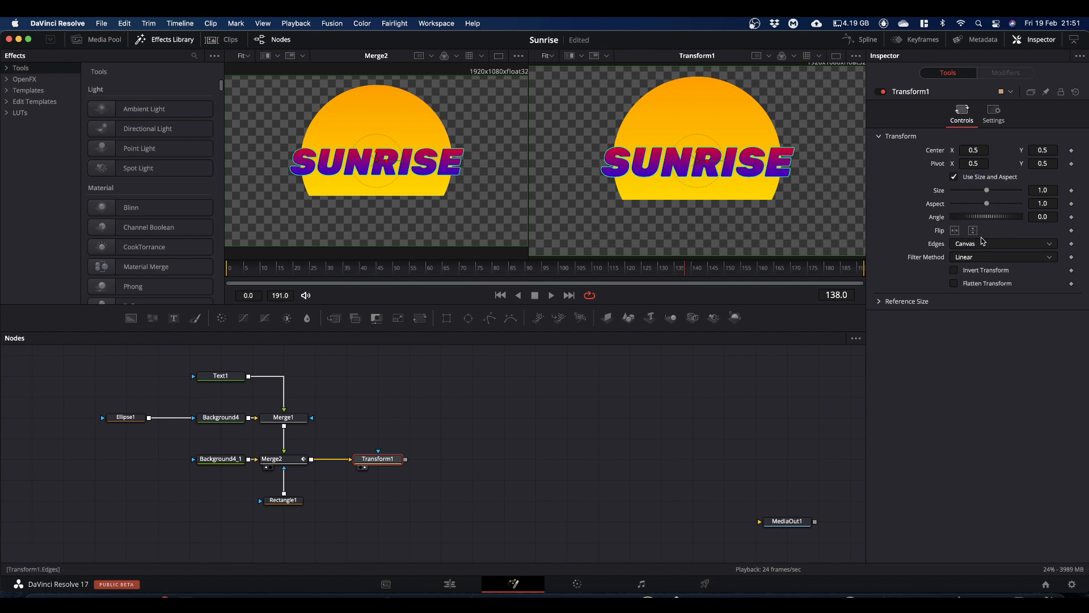
left_click(973, 230)
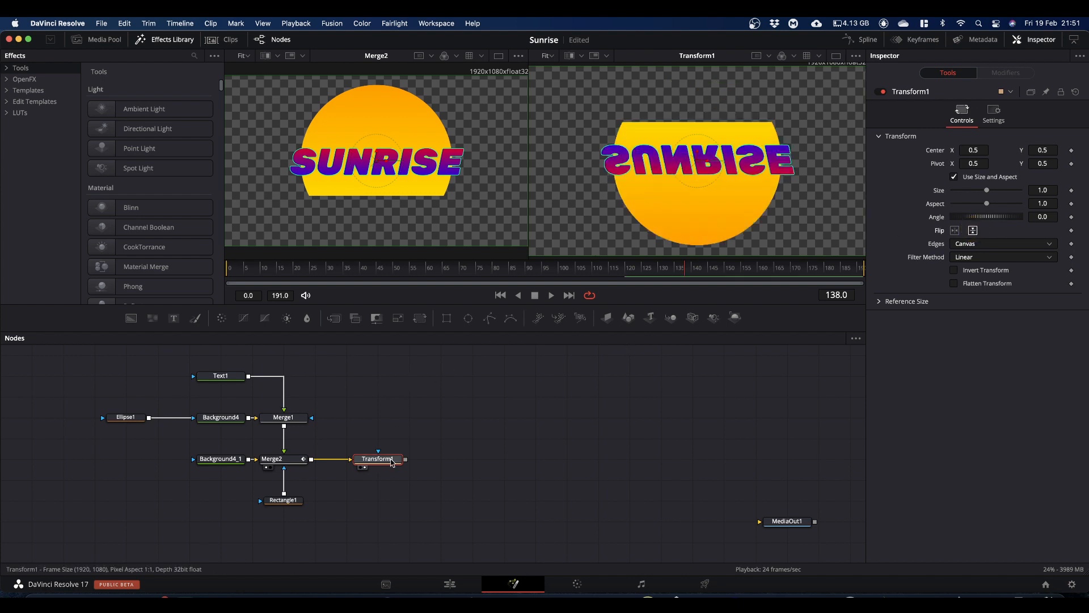
left_click(391, 461)
left_click_drag(391, 462, 390, 482)
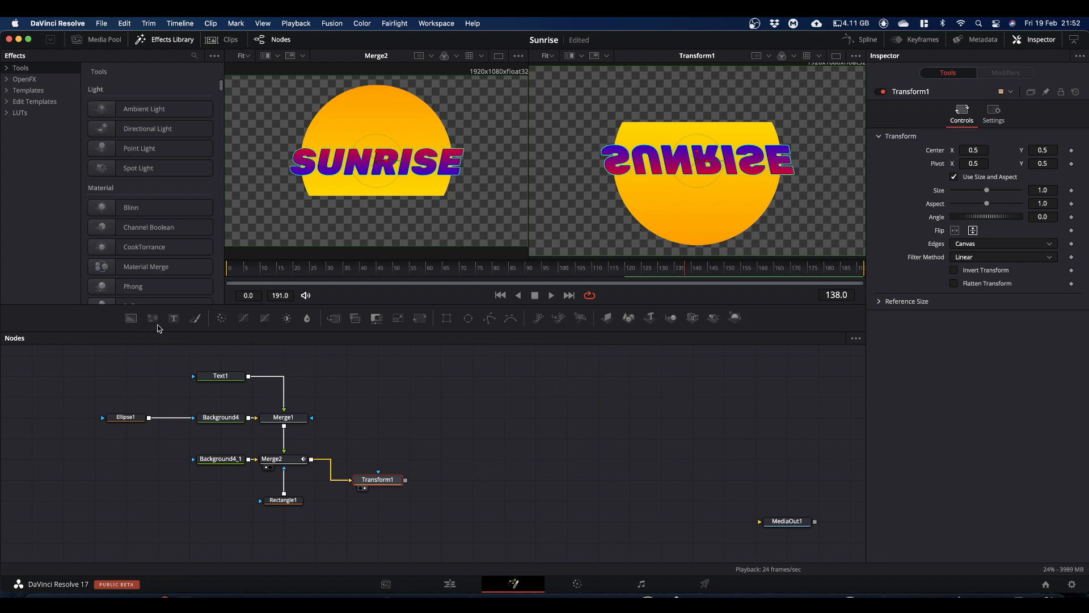
Step: Add a DVE node after the Transform node
key("shift+space")
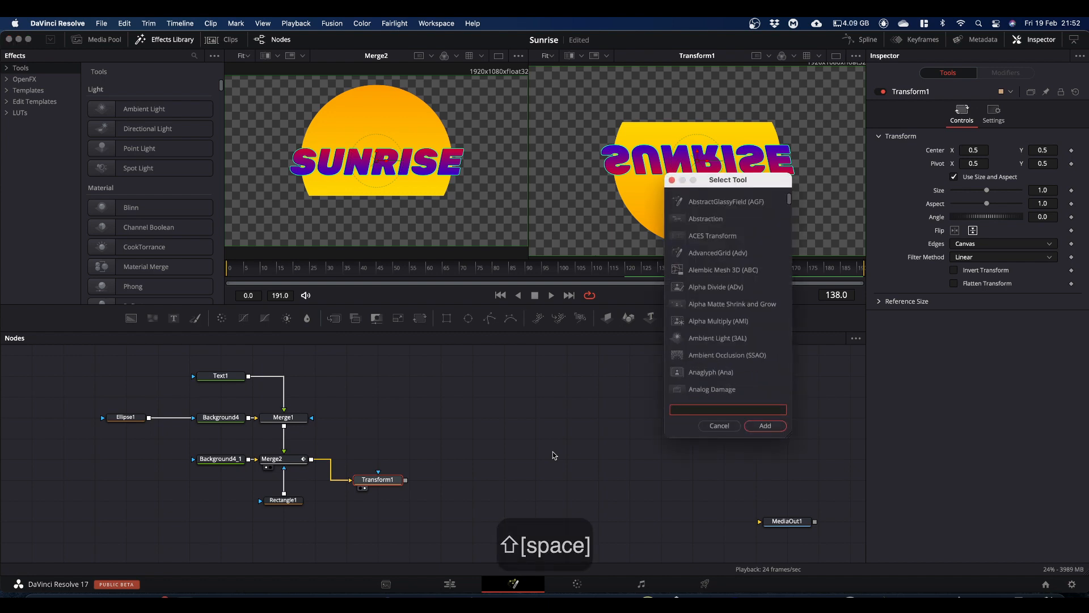
type("dve")
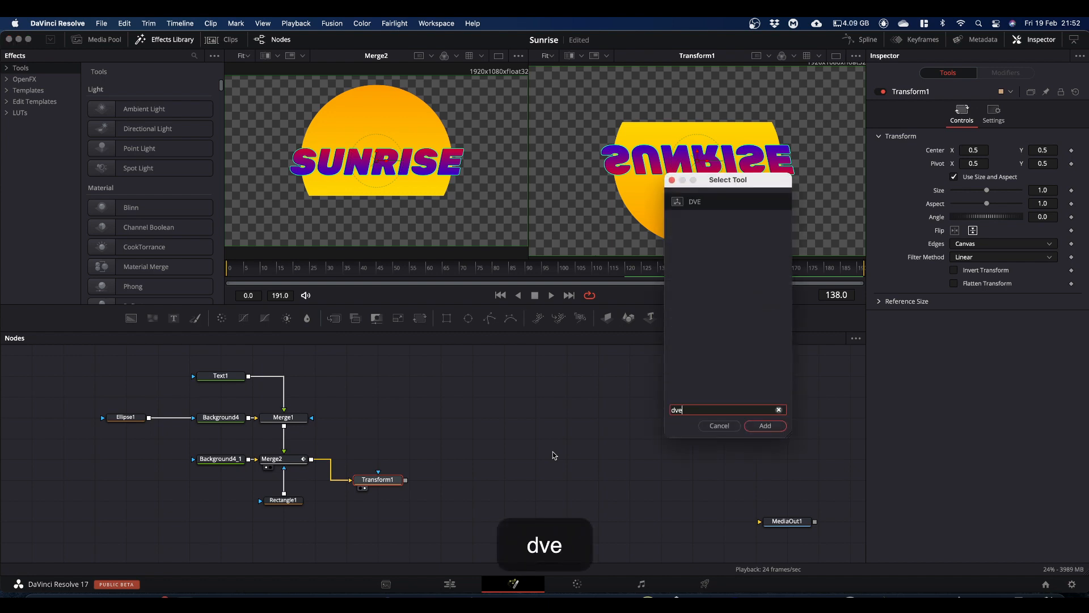
key("Return")
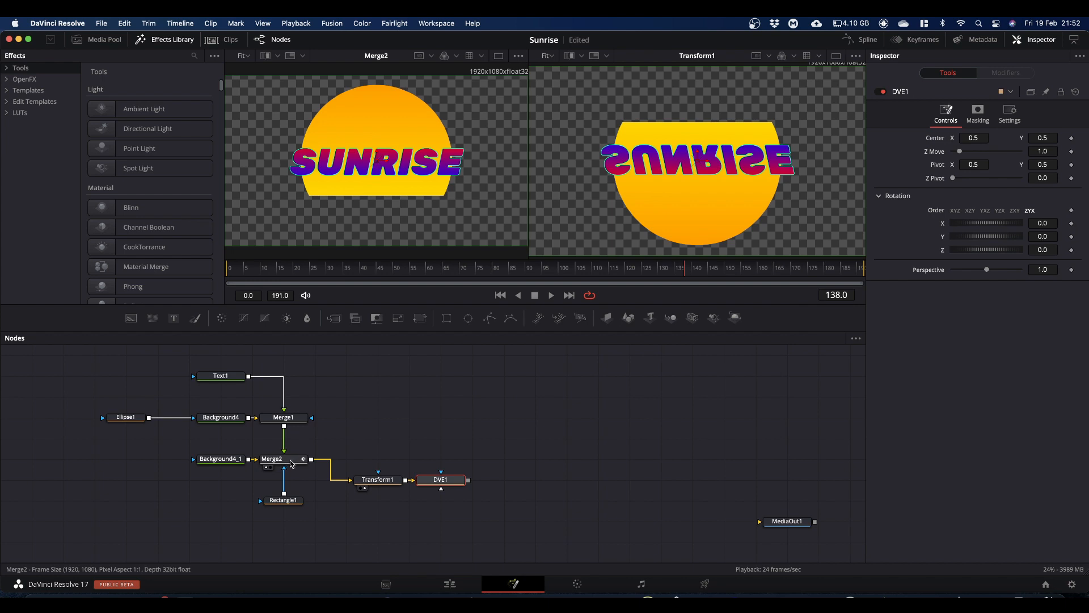
Step: Merge Merge2's output with the DVE branch in a new Merge node and show it in the second viewer
left_click_drag(311, 461, 512, 455)
left_click_drag(372, 516, 437, 497)
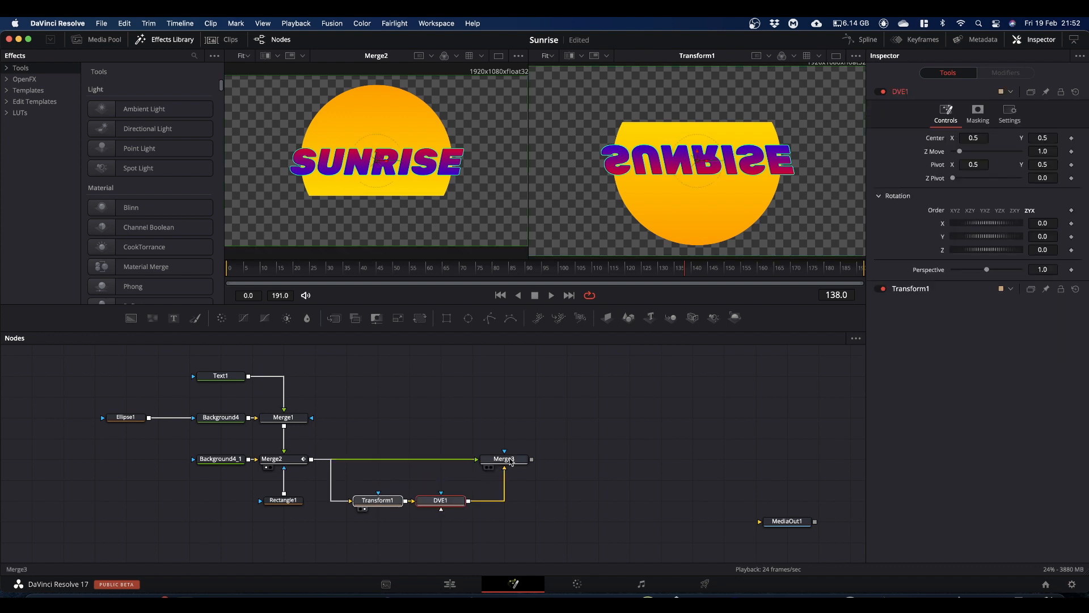
left_click_drag(509, 459, 719, 194)
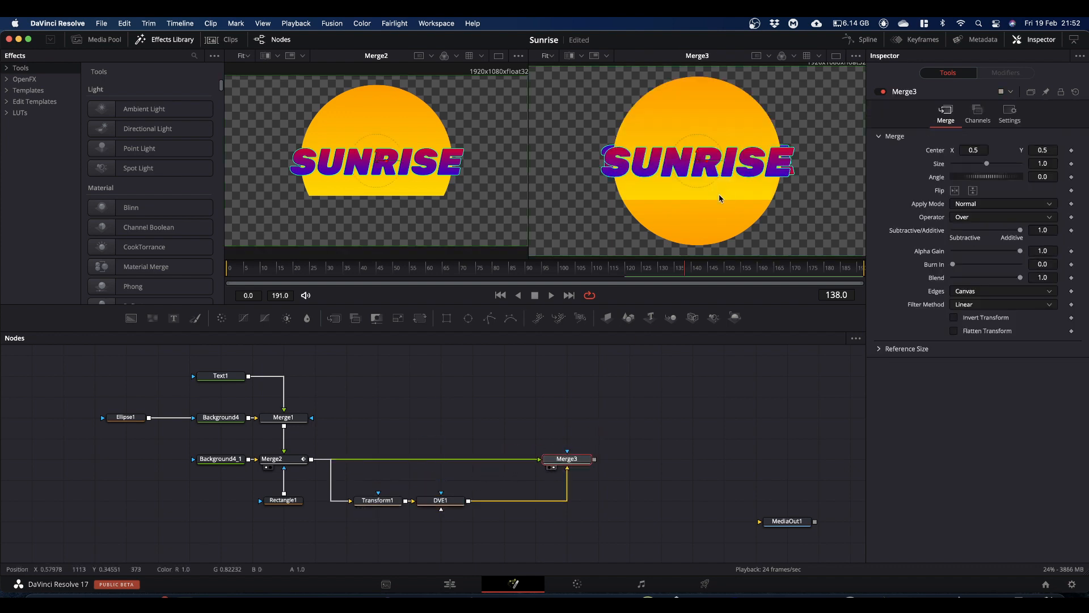
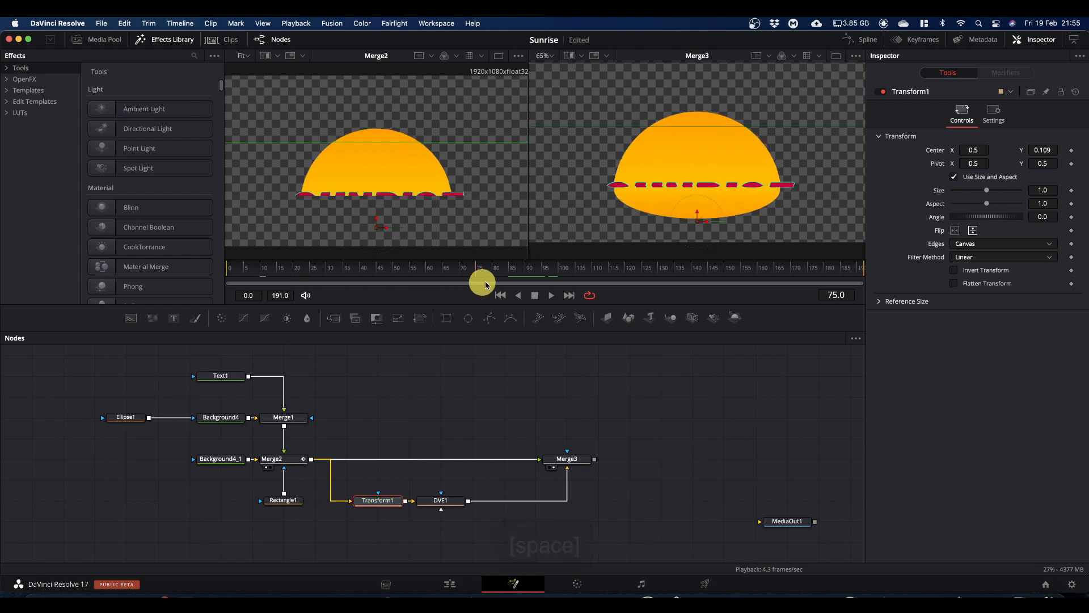
Step: Move Merge3 further along the node graph to make room and insert a Displace node after DVE1
left_click(551, 295)
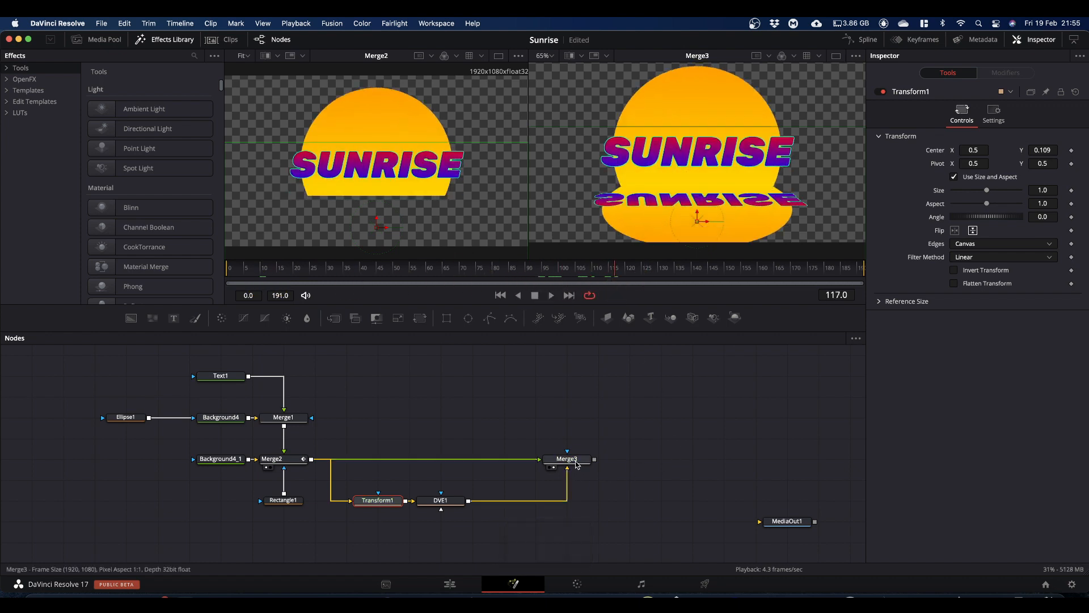
left_click_drag(577, 464, 701, 464)
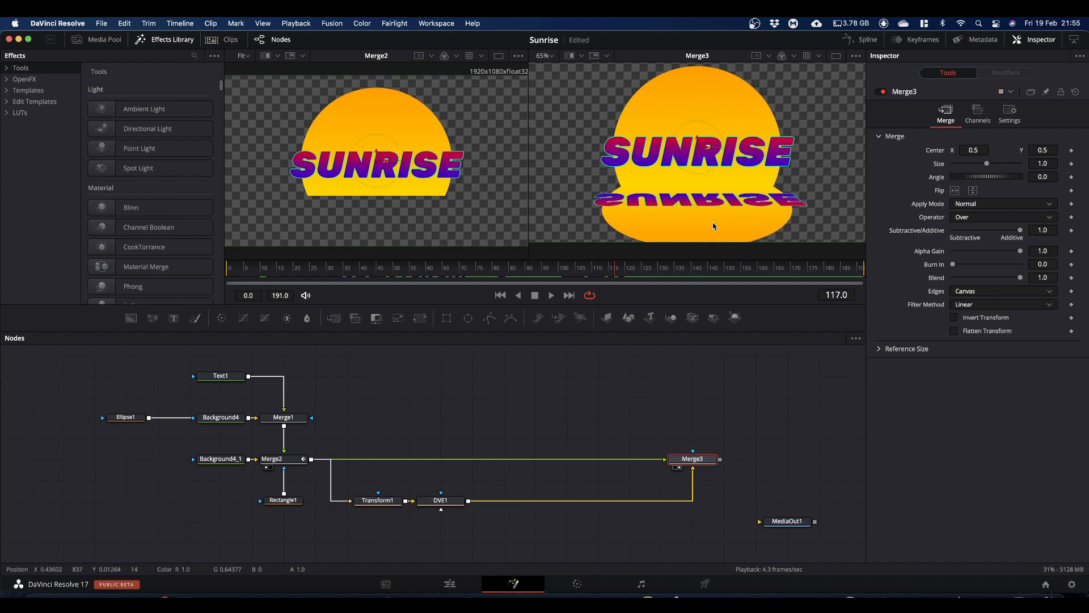
left_click(452, 505)
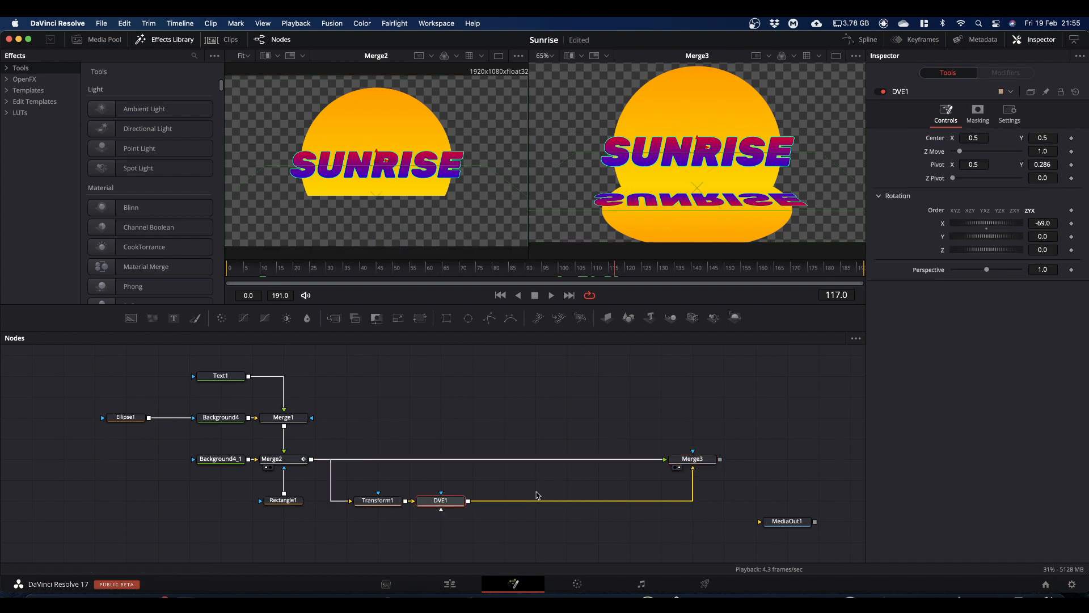
key("shift+space")
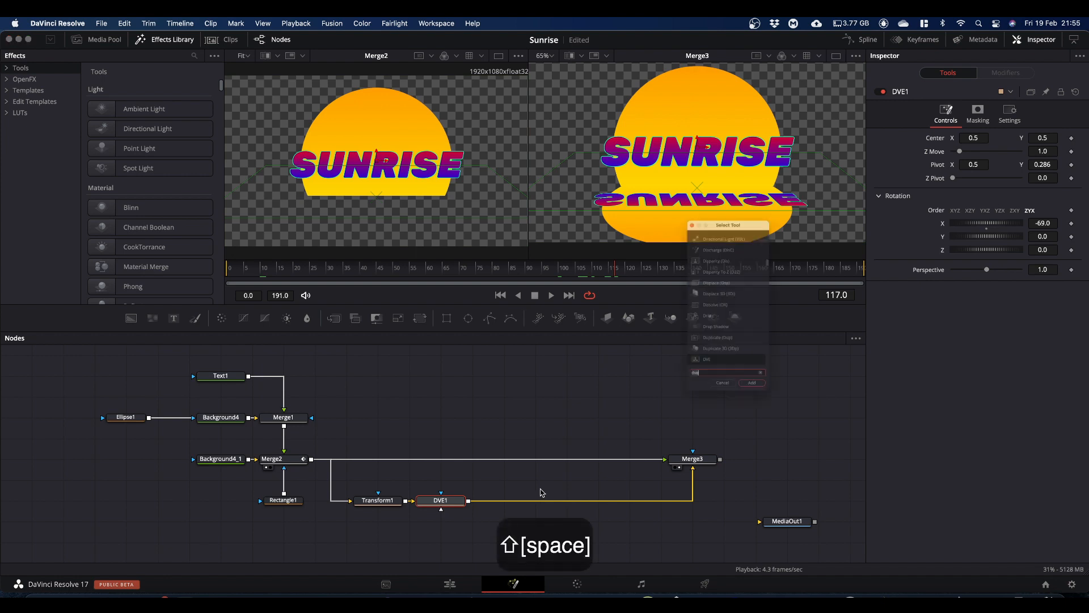
type("displace")
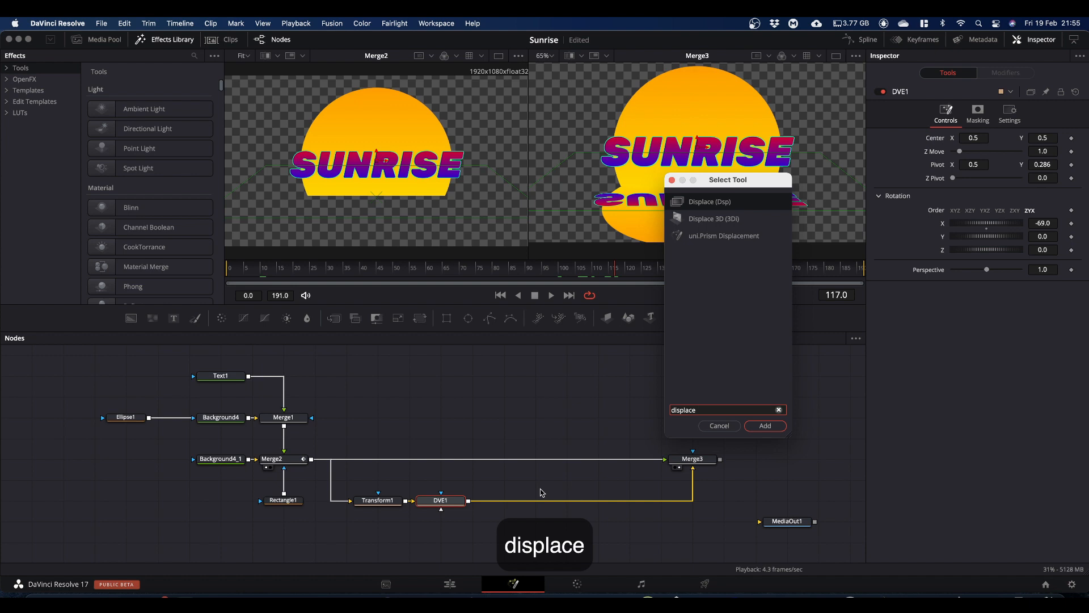
key("Return")
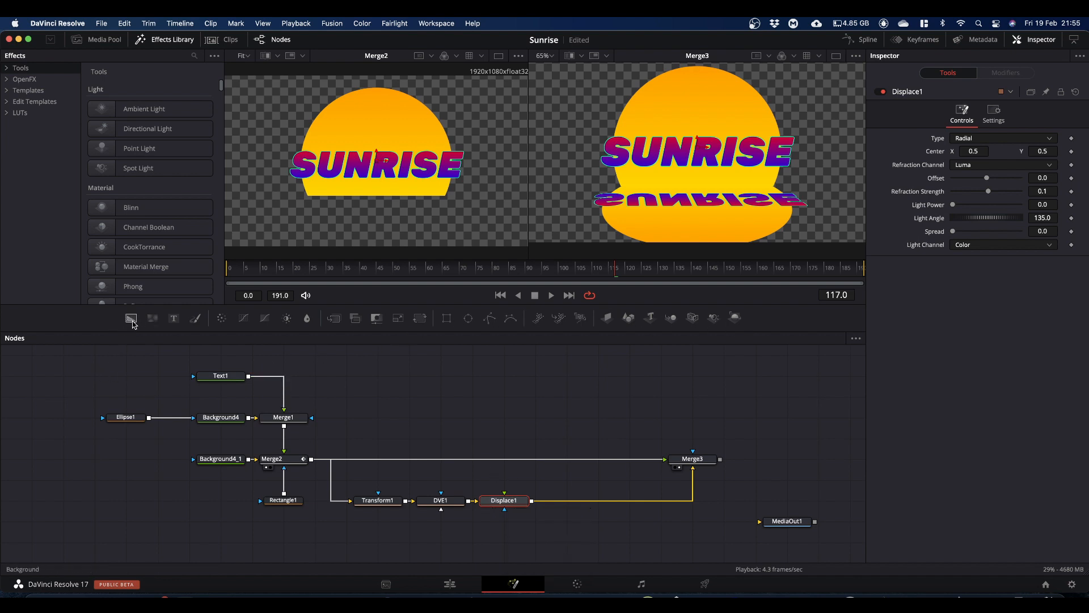
Step: Feed a FastNoise node into Displace1, show it in the first viewer, and set its detail to about 4.65 and contrast to about 2.97
left_click_drag(152, 322, 504, 496)
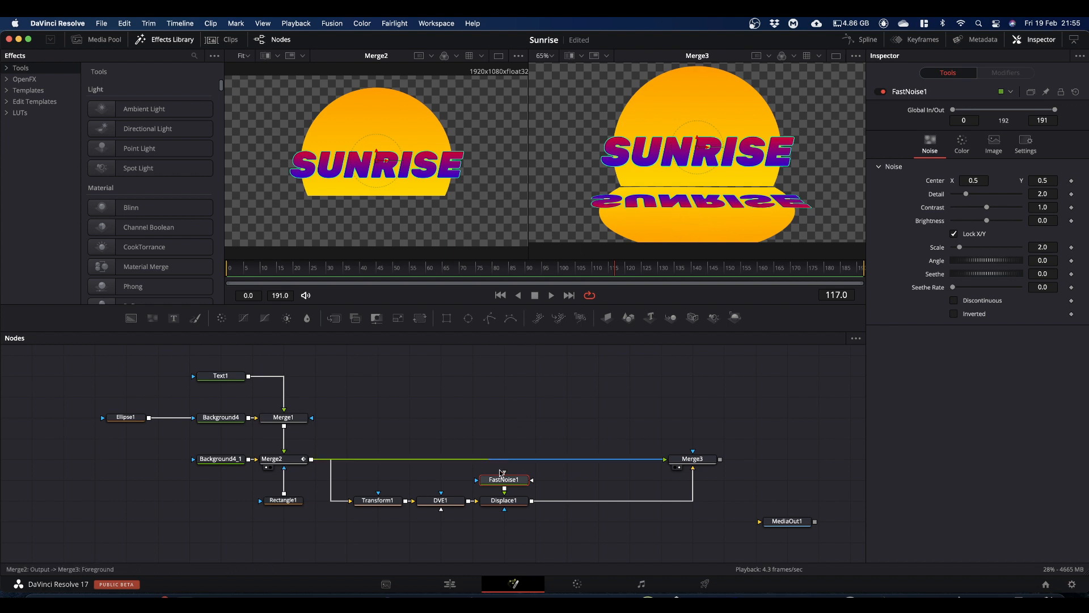
left_click_drag(505, 483, 369, 199)
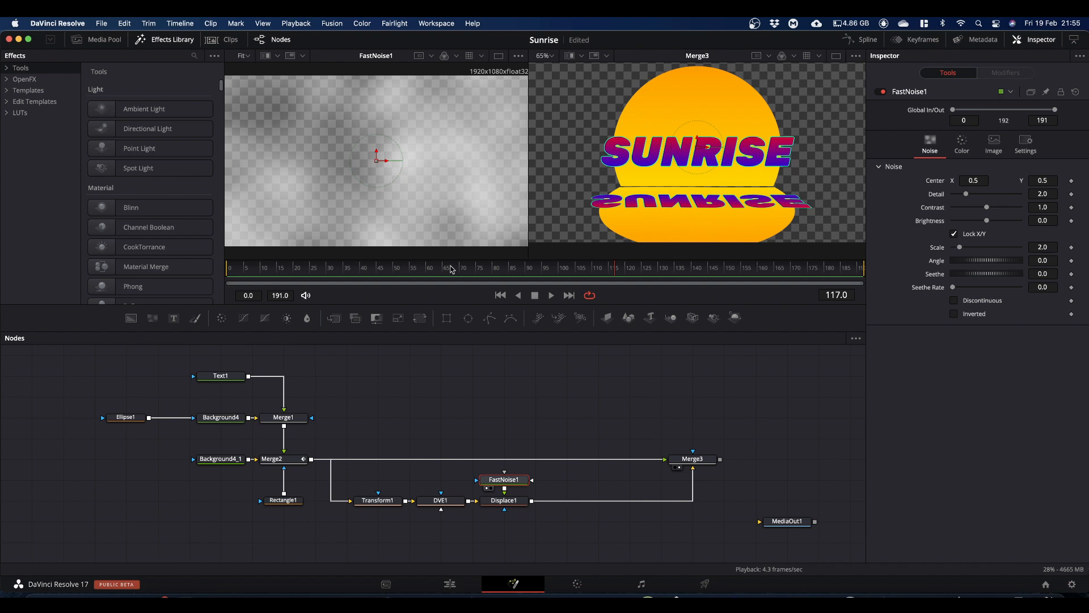
left_click_drag(968, 199, 1003, 209)
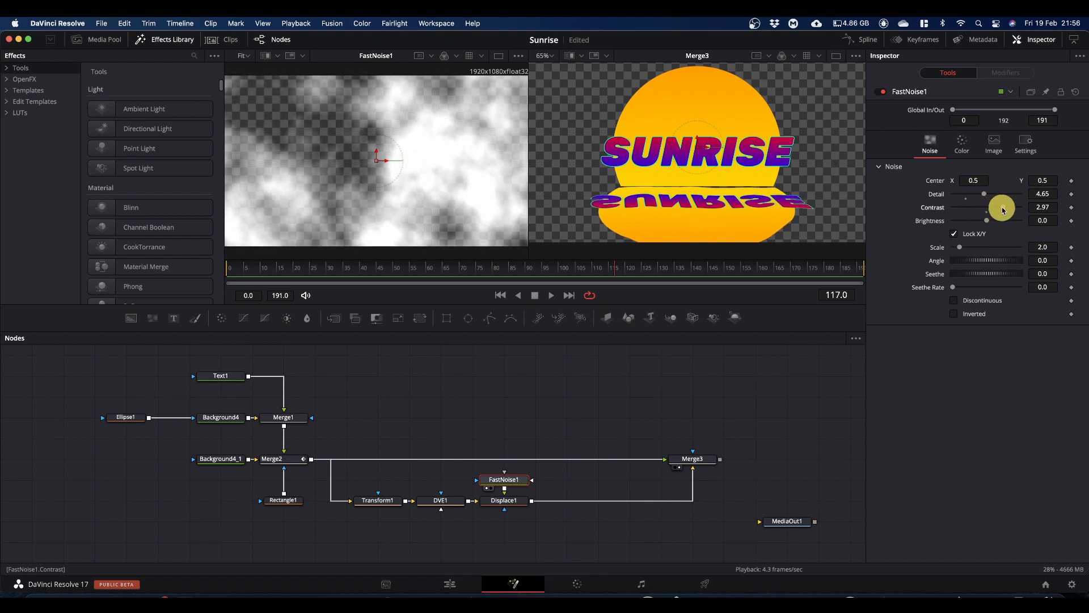
Step: Unlock the FastNoise node's X and Y scales and set its Y Scale to 50
left_click(954, 235)
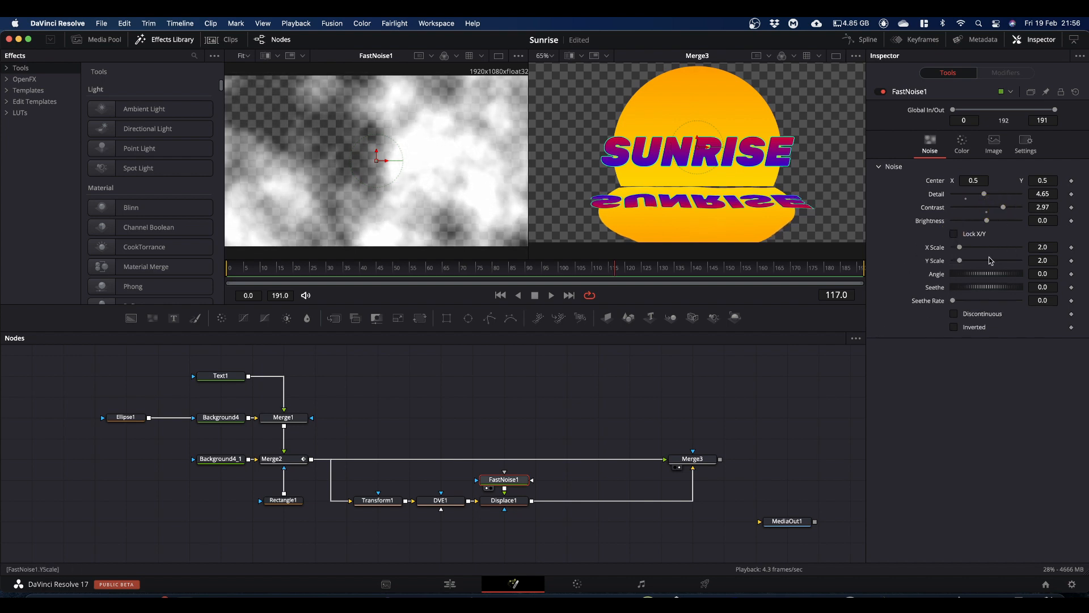
left_click_drag(963, 262, 1040, 260)
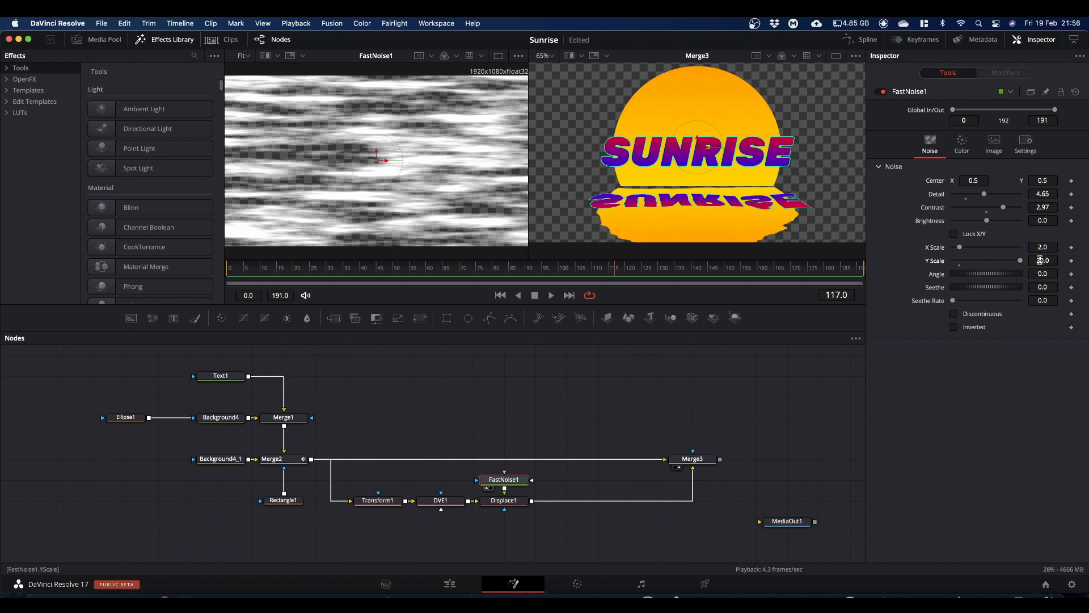
left_click(1045, 260)
type("50")
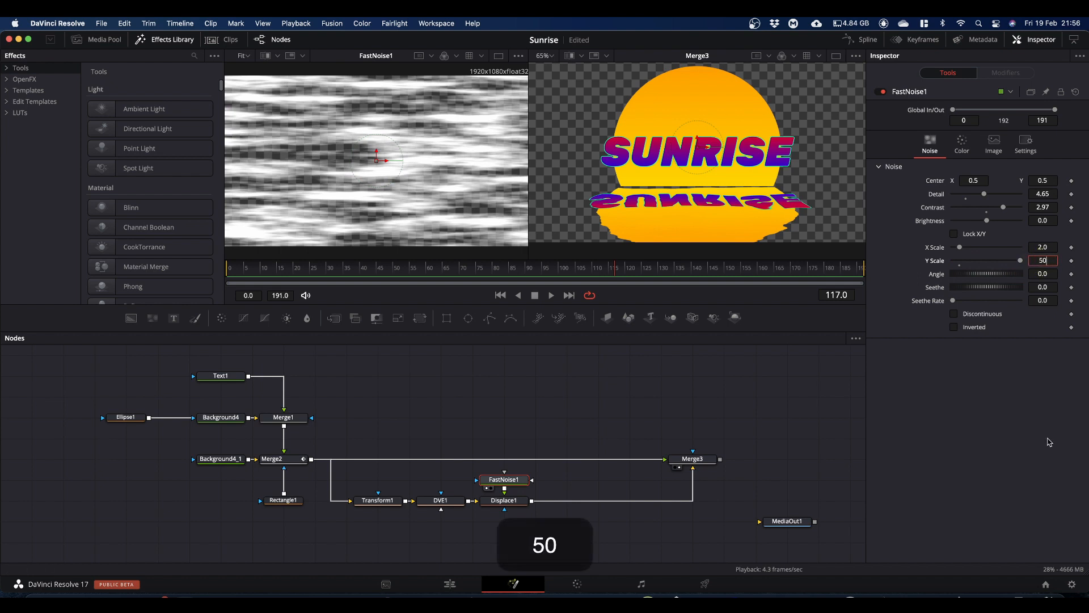
left_click(968, 434)
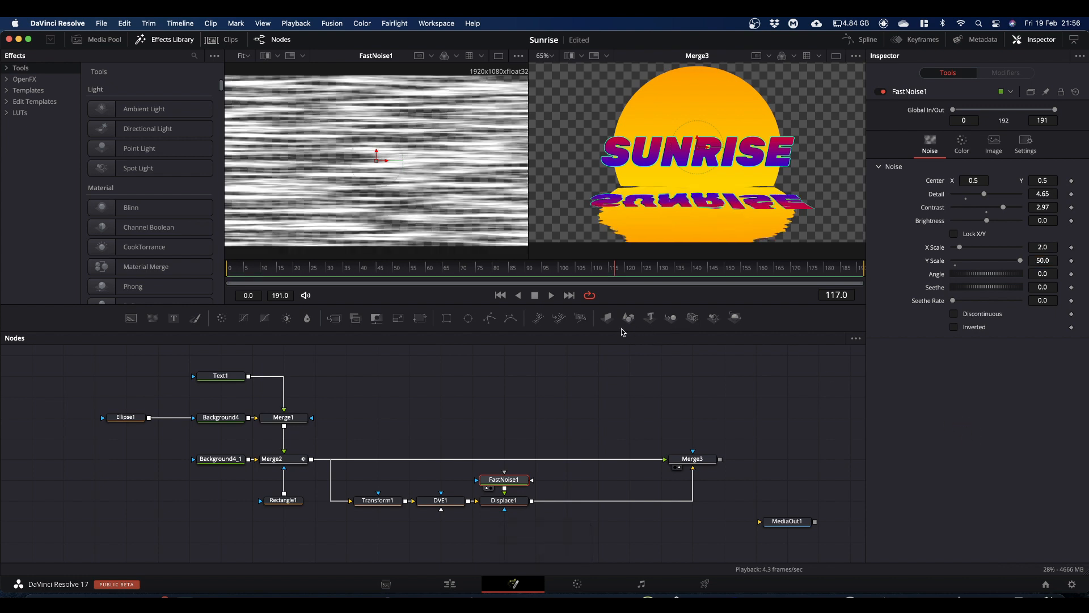
Step: At frame 120, set the FastNoise node's Seethe Rate to 0.1 and X Scale to about 3.31
mouse_move(617, 273)
left_mouse_down()
mouse_move(369, 282)
mouse_move(626, 287)
left_mouse_up()
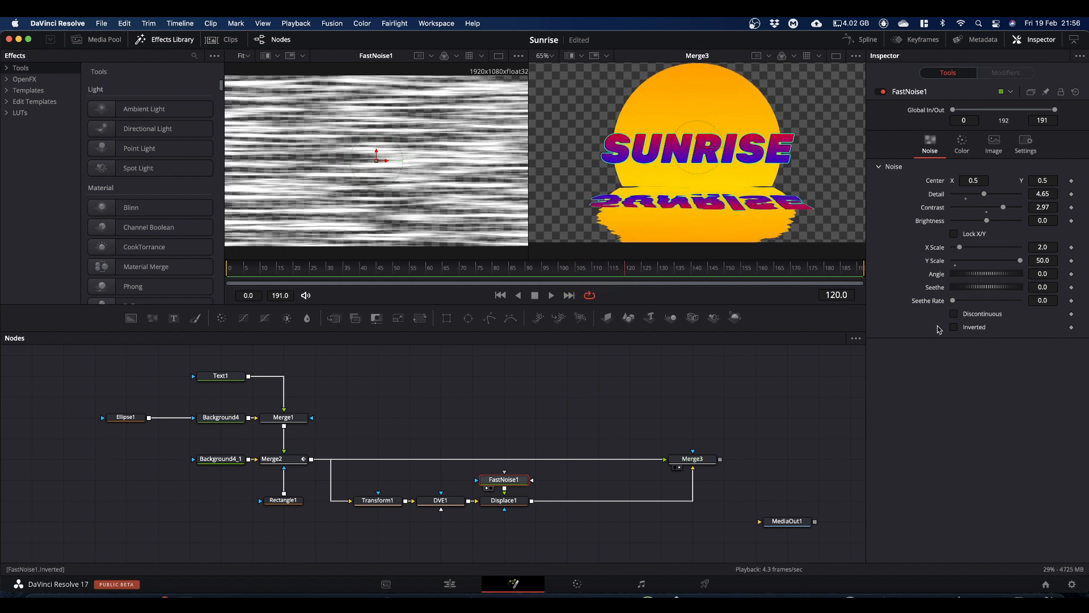
left_click(1050, 301)
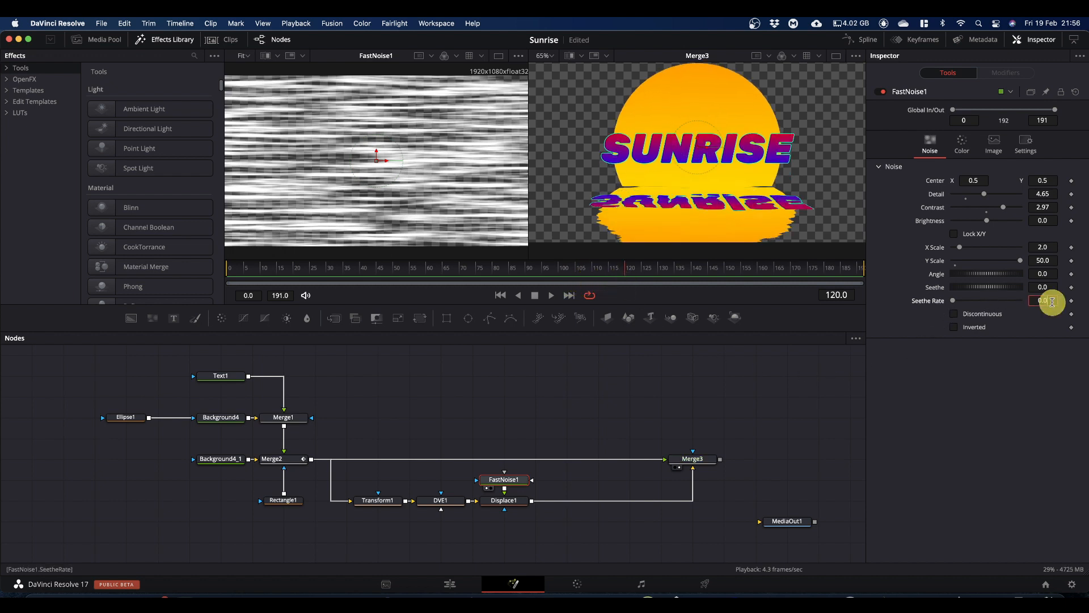
key("BackSpace")
type("1")
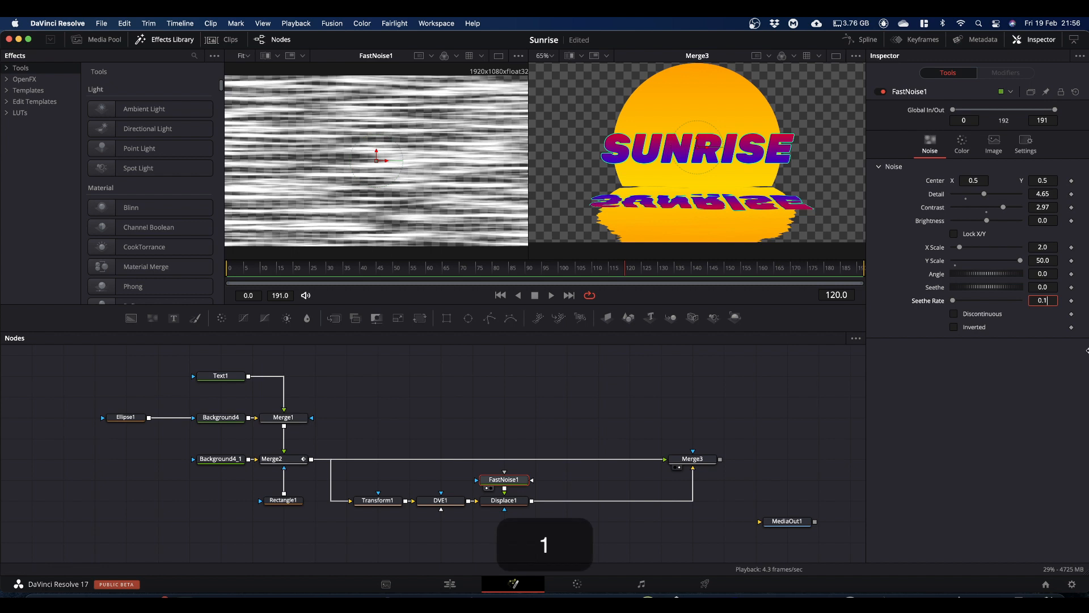
key("Return")
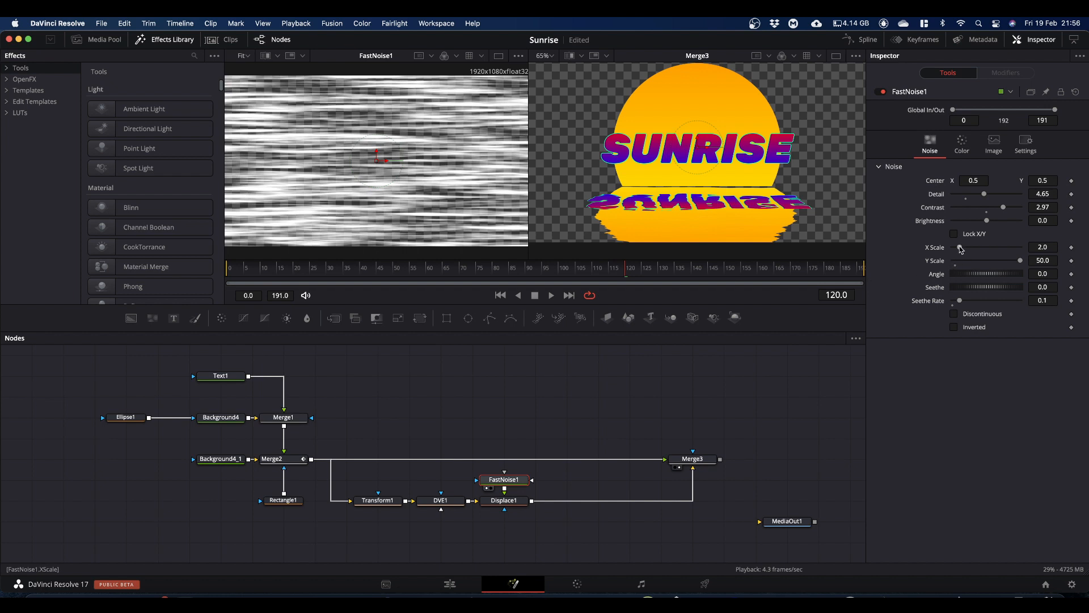
left_click_drag(961, 250, 965, 250)
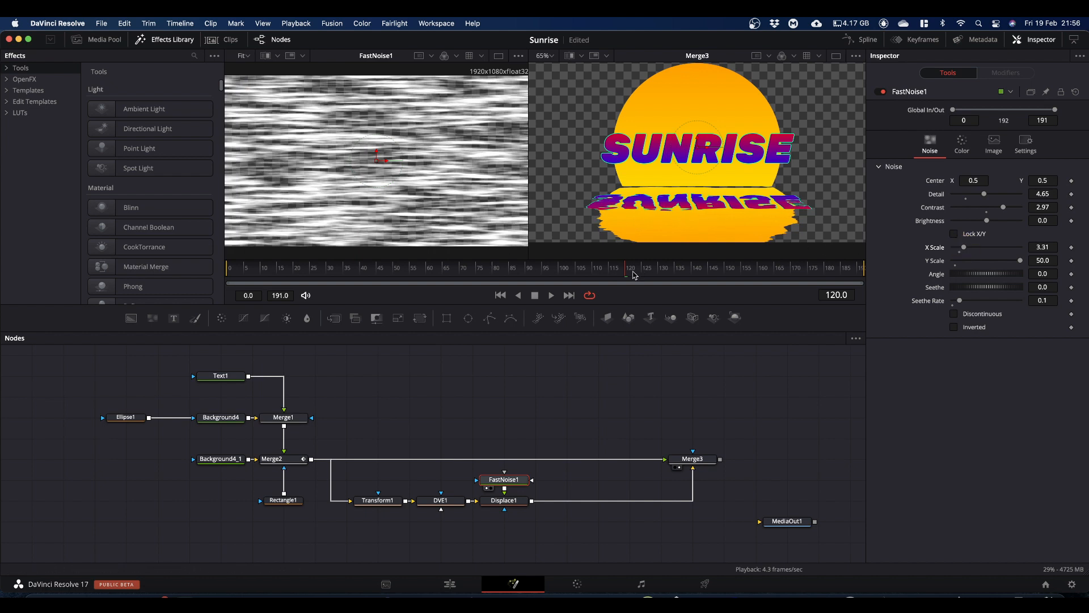
Step: Play the animation from an earlier frame to check the rippling reflection as the sun rises, and stop playback
left_click_drag(627, 274, 416, 386)
key("space")
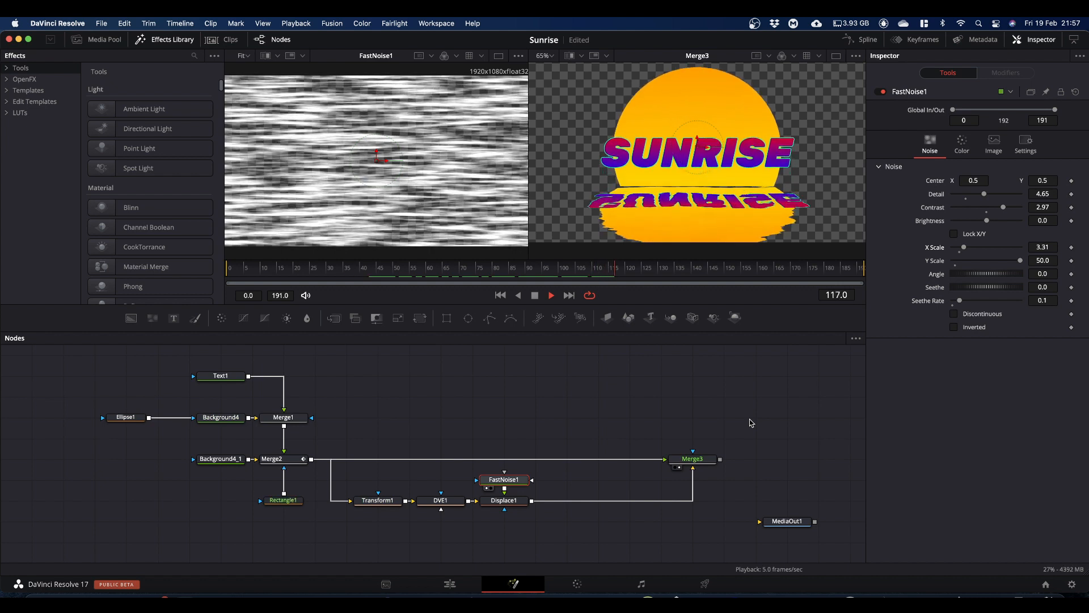
key("space")
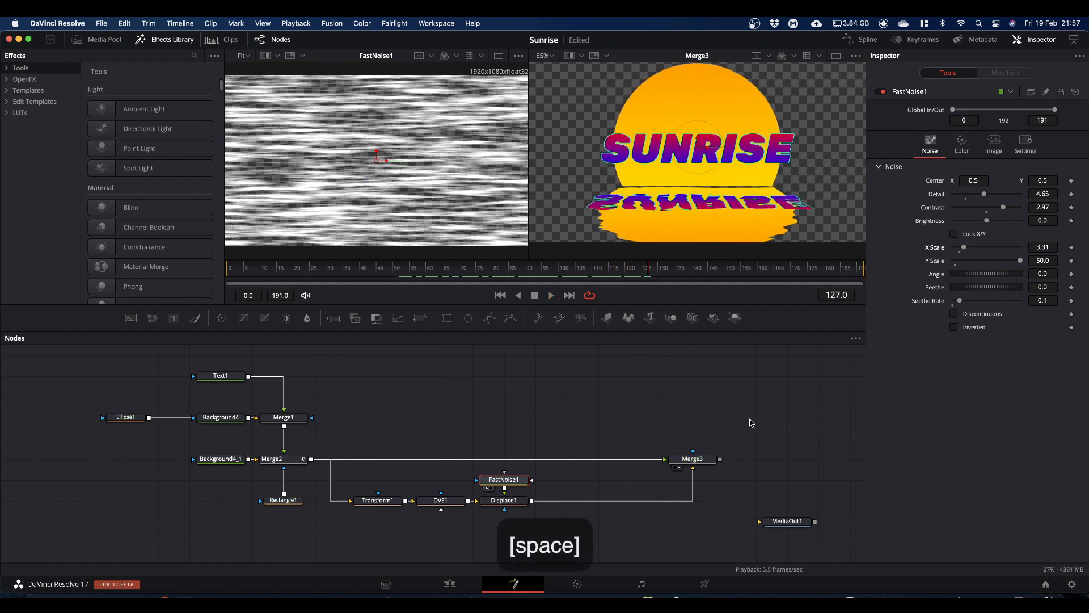
Step: Return to frame 120 and set Transform1's centre Y to about 0.135
left_click_drag(650, 274, 628, 279)
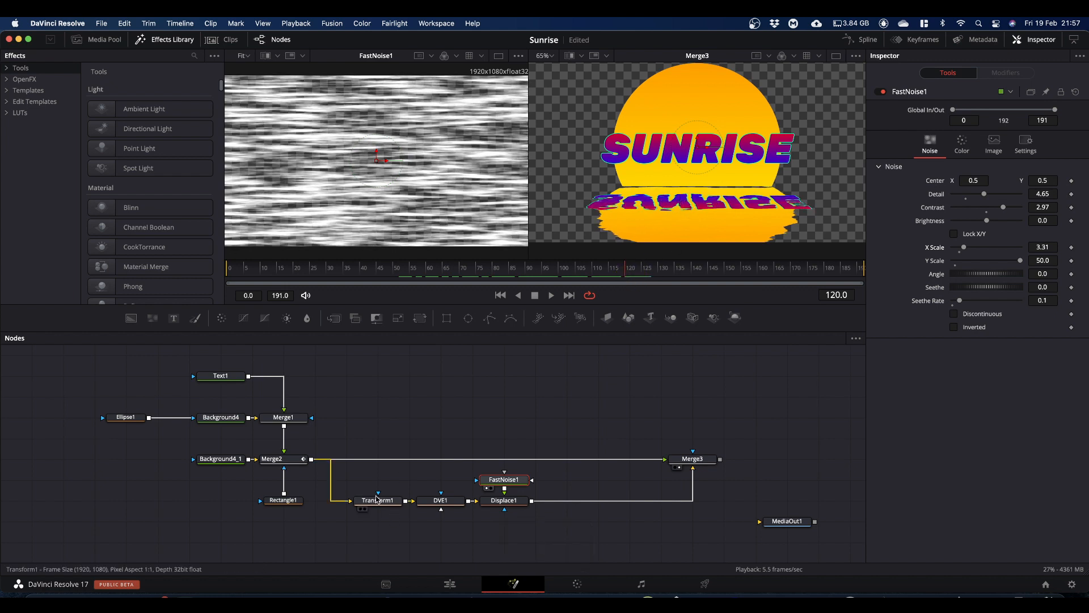
left_click(392, 503)
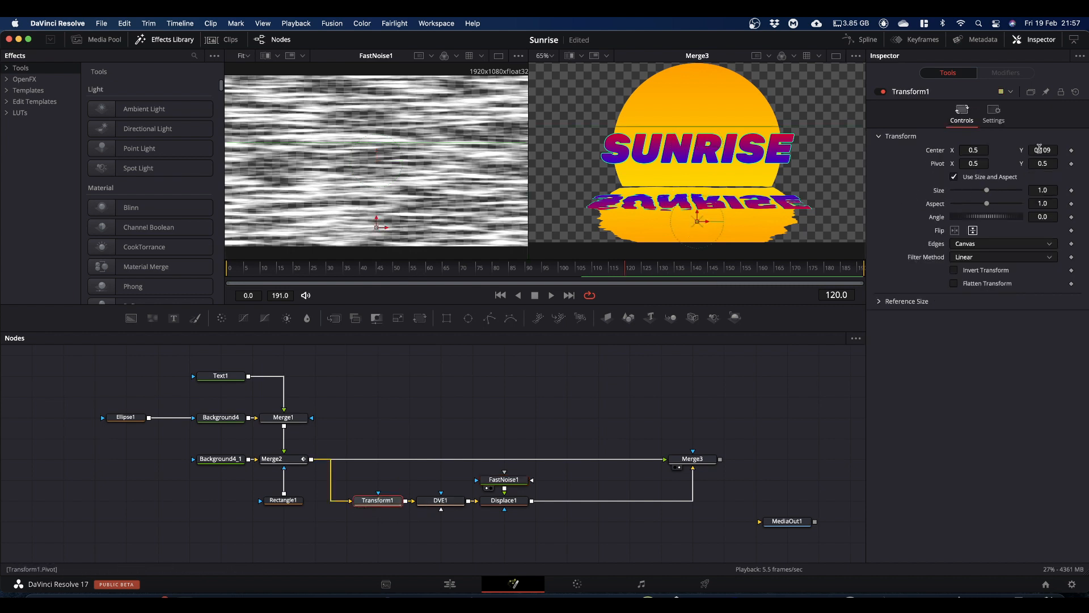
left_click_drag(1040, 149, 1054, 150)
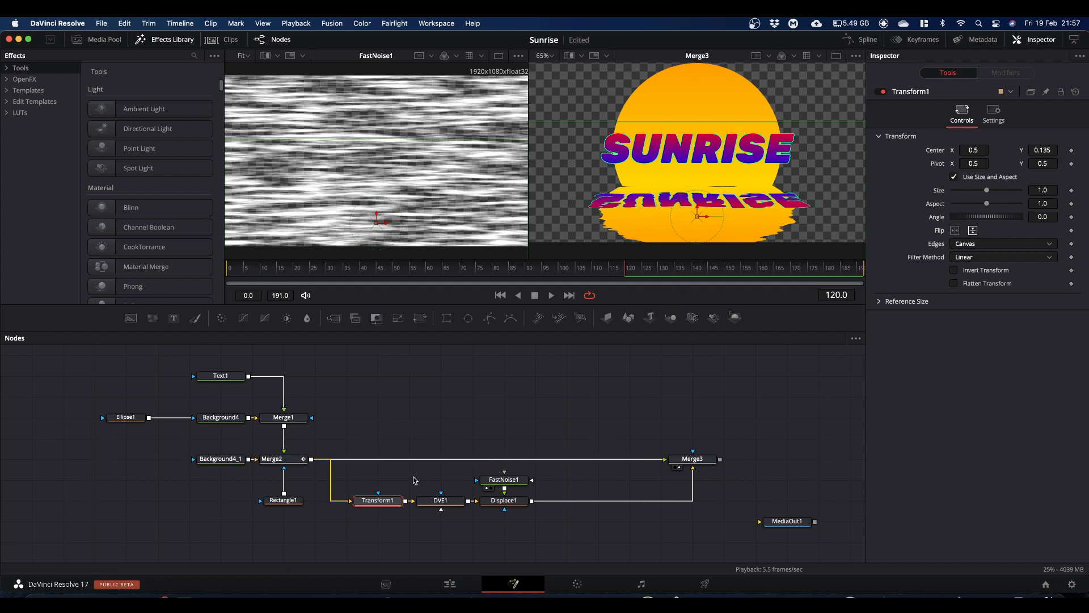
Step: Move the Transform1, DVE1, FastNoise1 and Displace1 nodes together closer to Merge3 and deselect them
left_click_drag(378, 481, 648, 500)
left_click(630, 500)
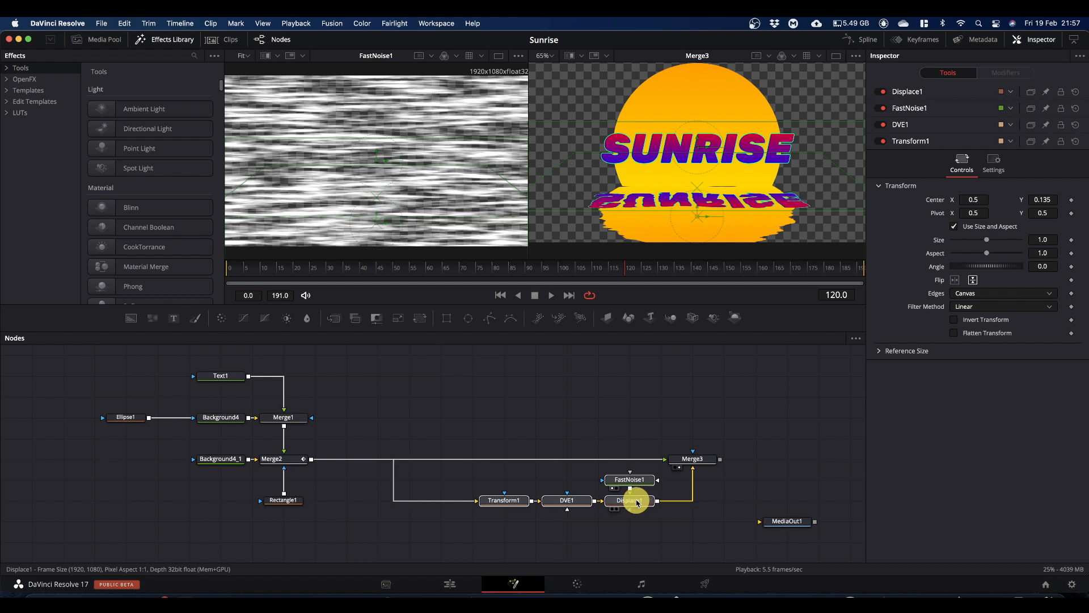
left_click(414, 391)
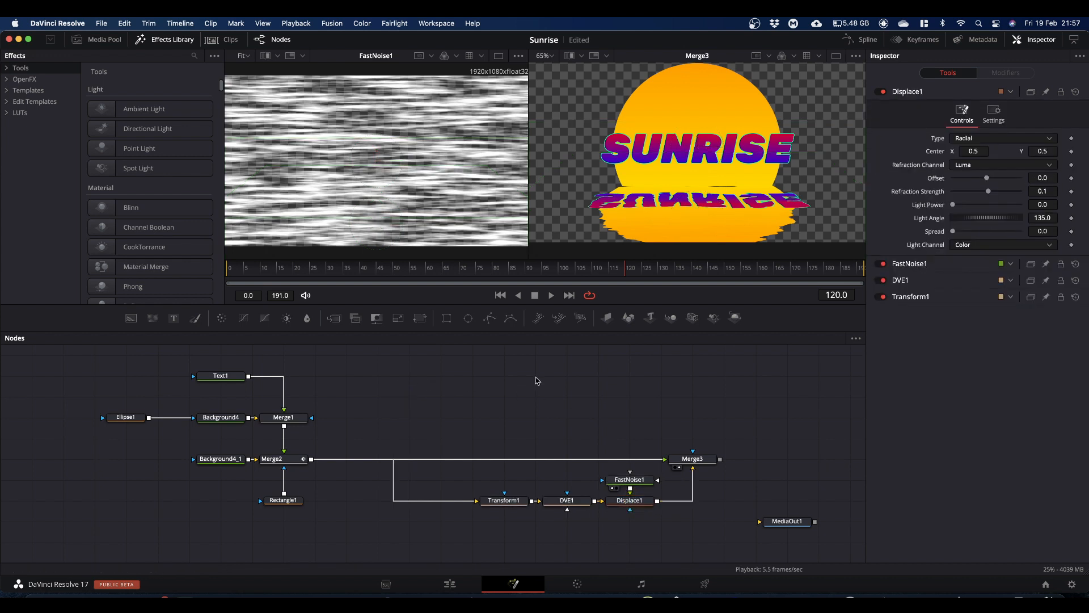
Step: Add a Loader node with island-silhouette-png-7.png from the Downloads folder and show it in the first viewer
key("shift")
key("shift+space")
type("loade")
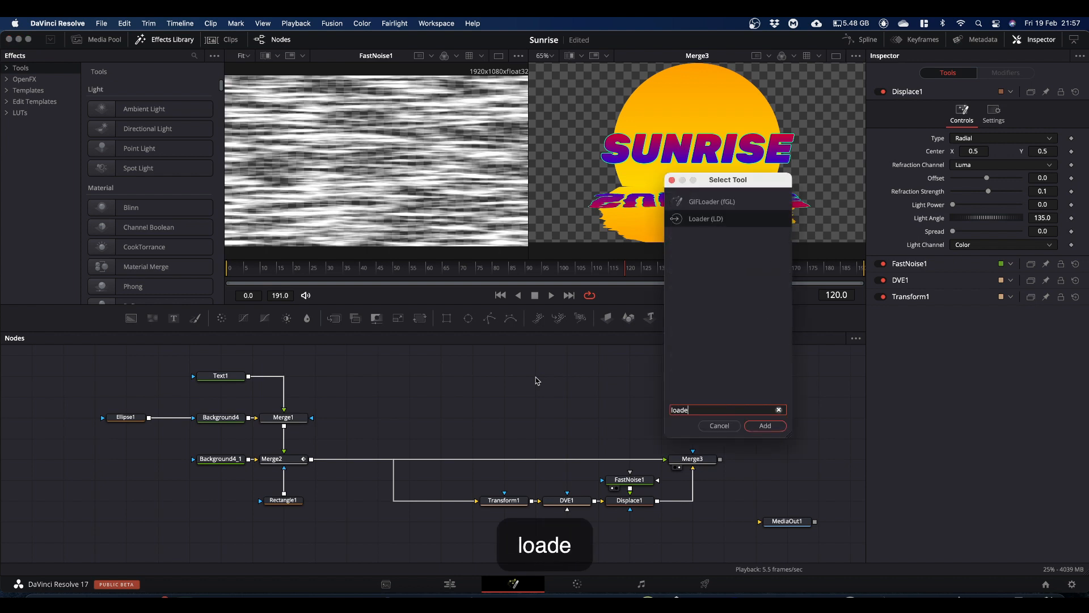
type("r")
key("Return")
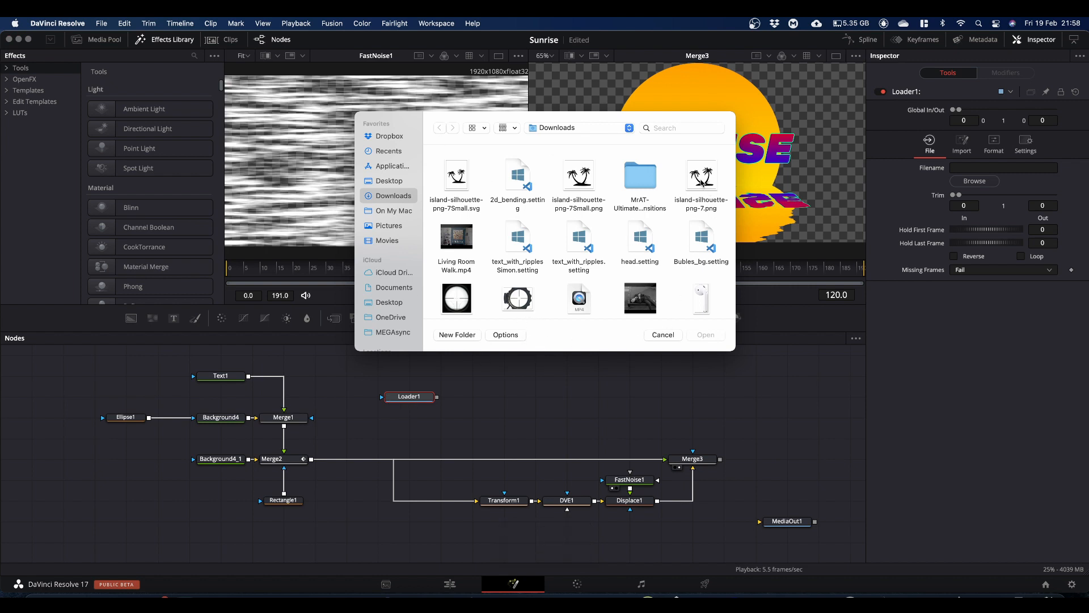
double_click(702, 179)
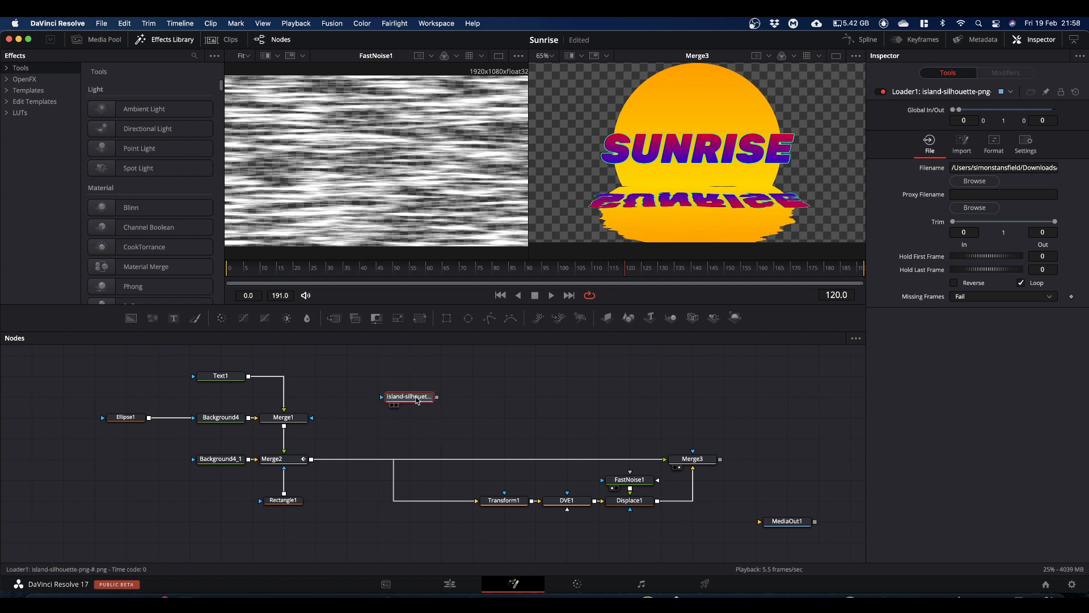
left_click_drag(415, 397, 402, 156)
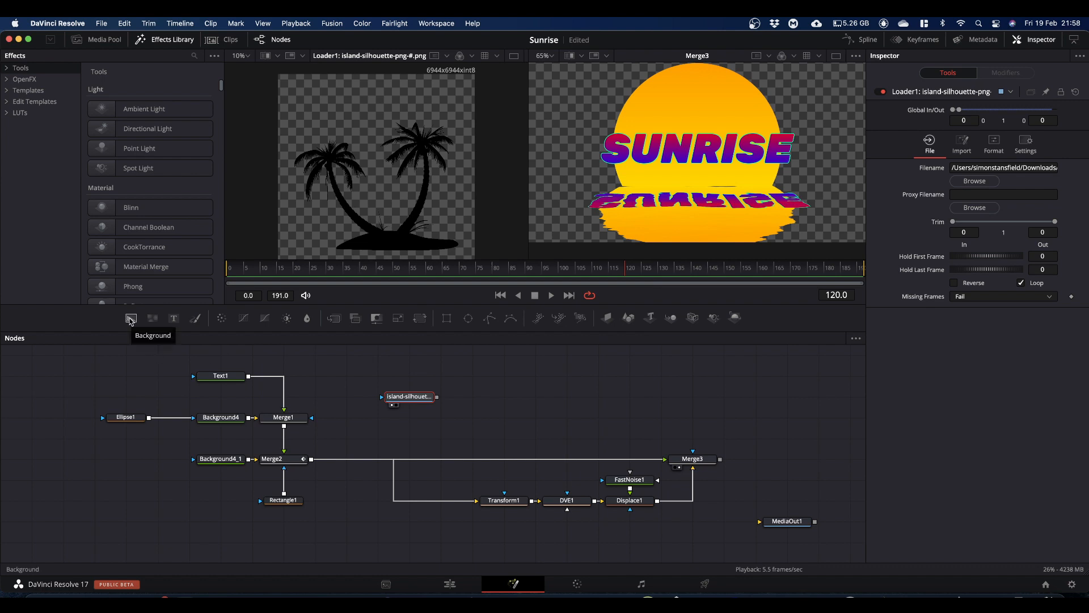
Step: Merge the island silhouette over a new Background node and set that background's alpha to 0
left_click_drag(130, 321, 438, 418)
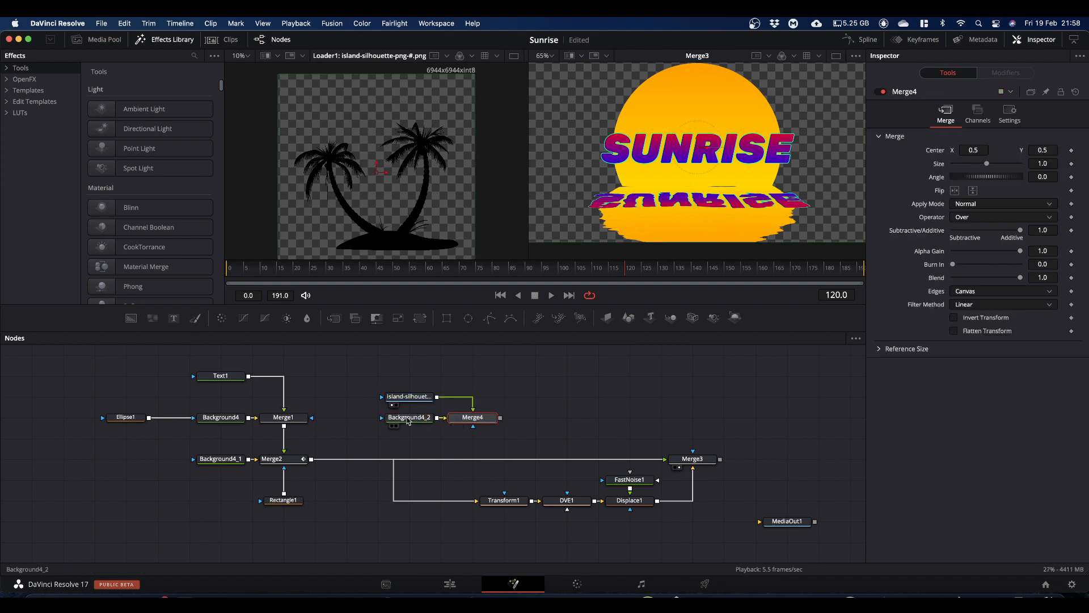
left_click(411, 420)
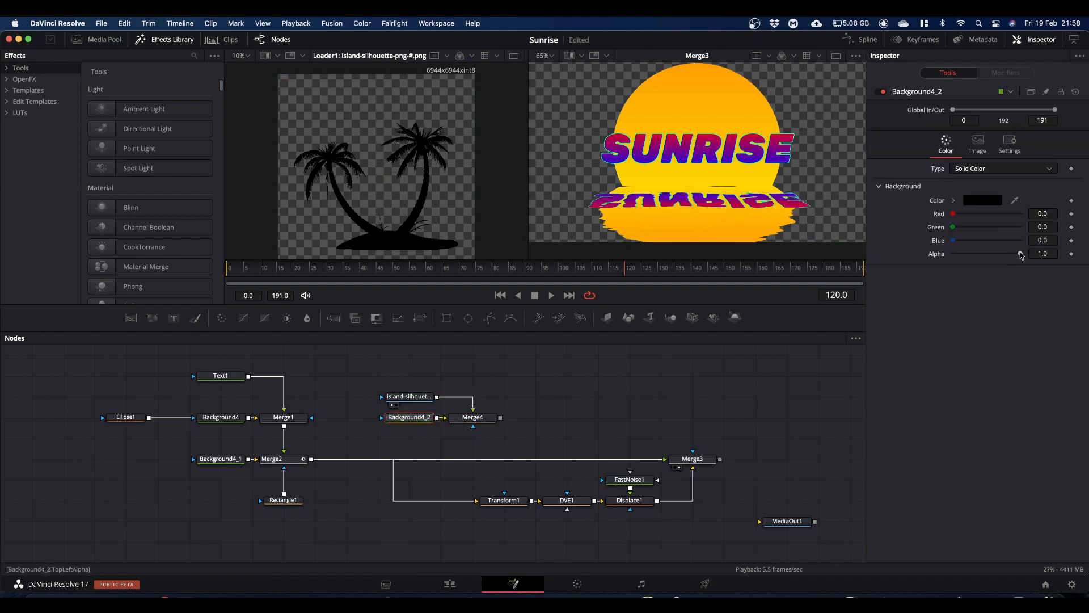
left_click_drag(1021, 253, 900, 266)
Step: Show Merge4 in the first viewer, fit the image to the viewer and open Merge4's settings
left_click(471, 420)
left_click_drag(471, 420, 440, 189)
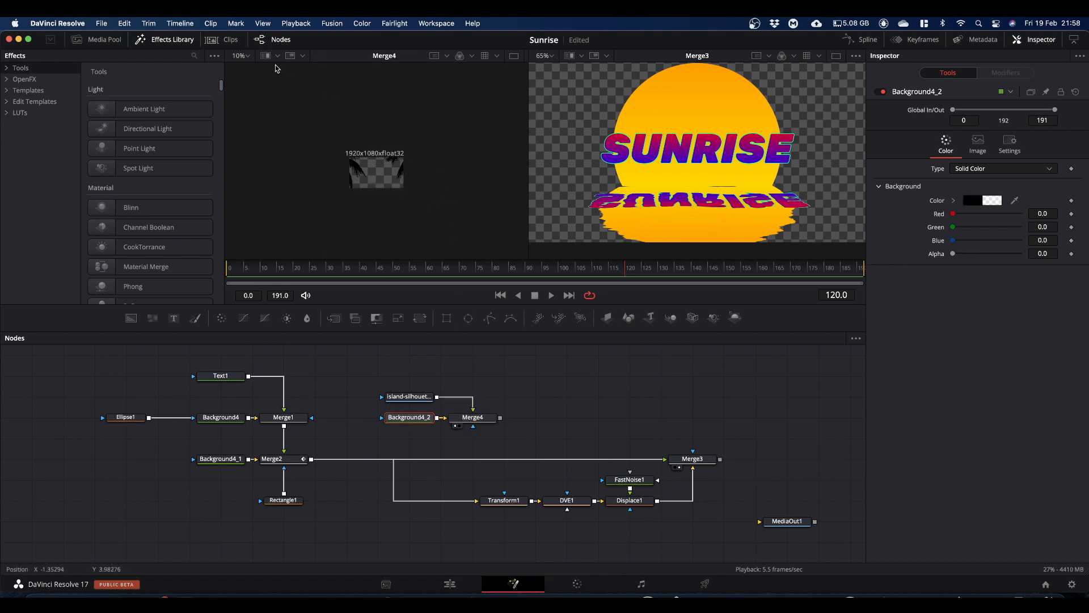
left_click(248, 57)
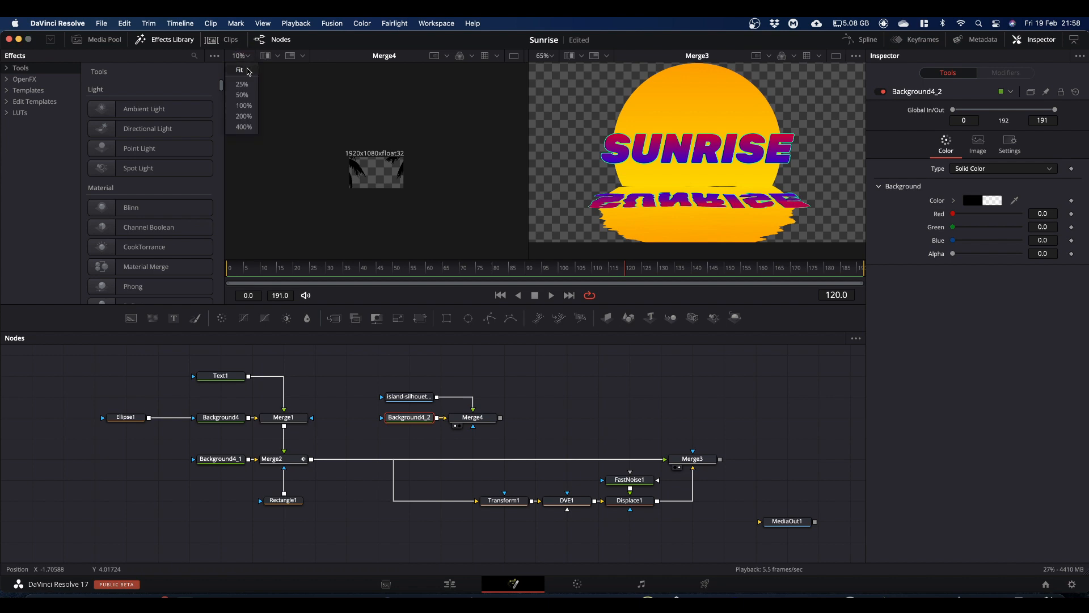
left_click(248, 70)
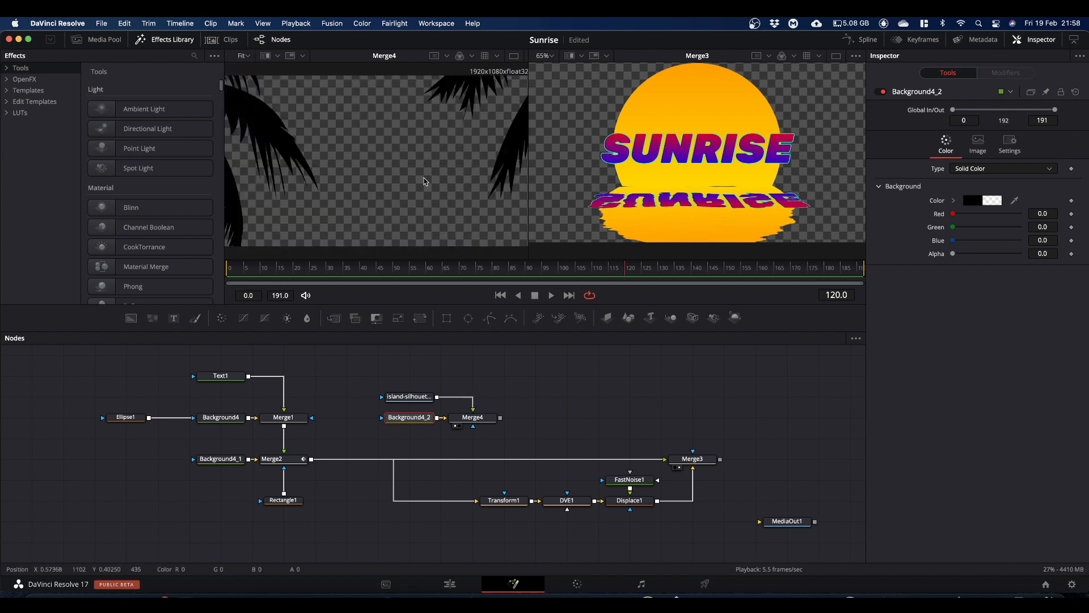
left_click(484, 422)
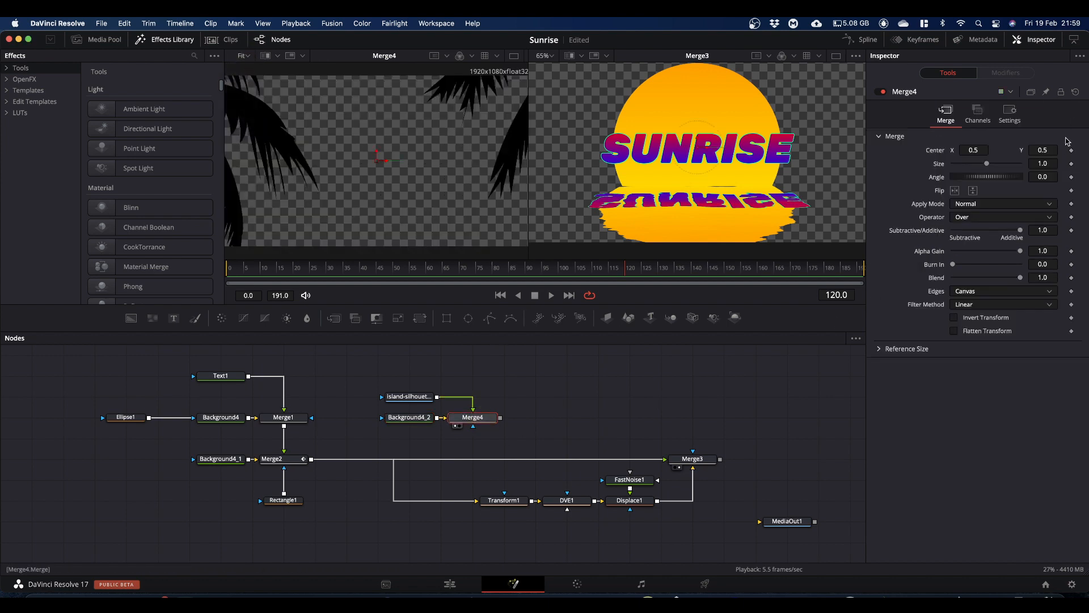
Step: Set Merge4's size to 0.158 and merge the island branch over Merge2's output, ahead of Transform1 and Merge3
left_click_drag(1047, 164, 599, 186)
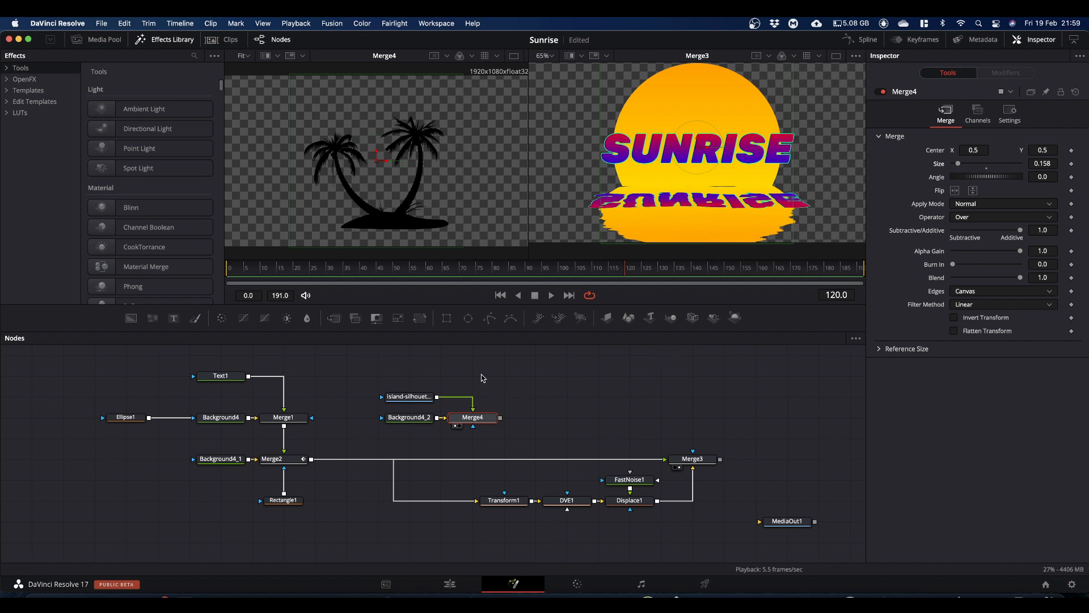
left_click_drag(369, 369, 311, 461)
left_click(460, 416)
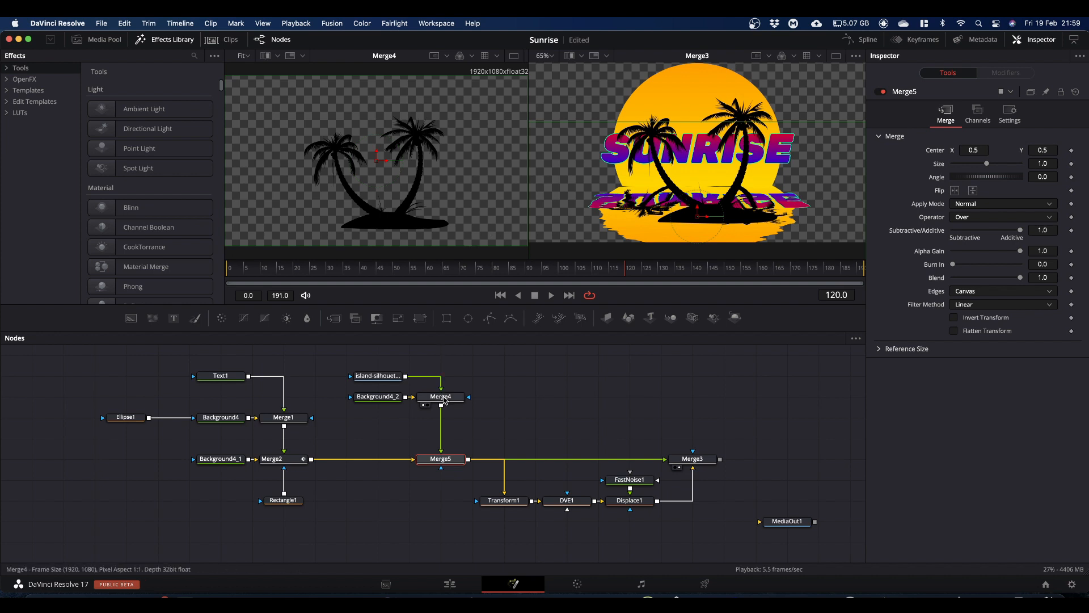
Step: Place the island silhouette in Merge4 at center X 0.431, Y 0.771 with size 0.192
left_click(444, 400)
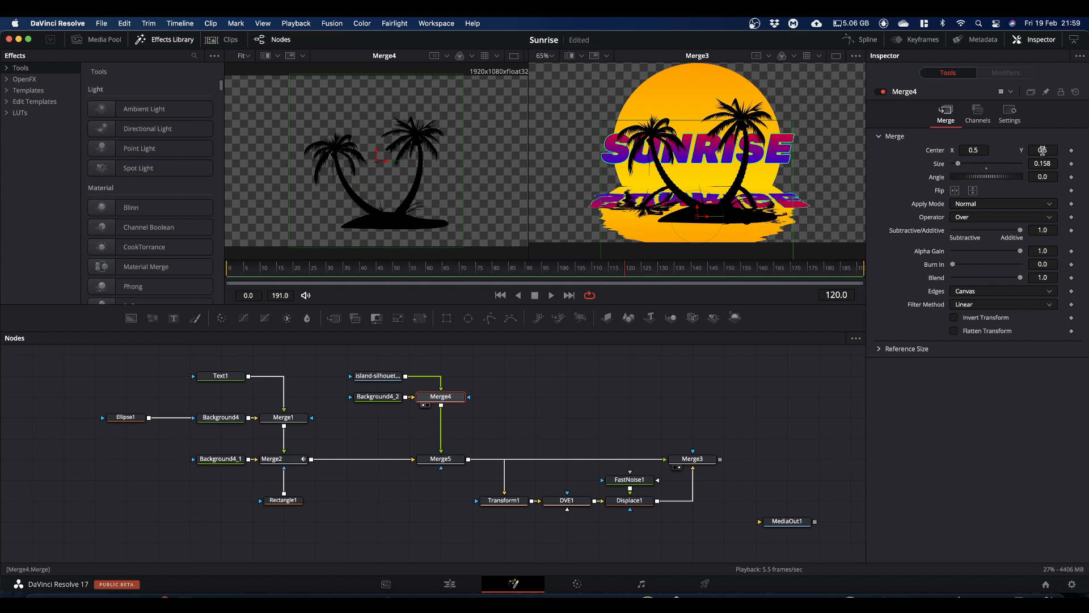
left_click_drag(1042, 150, 1082, 150)
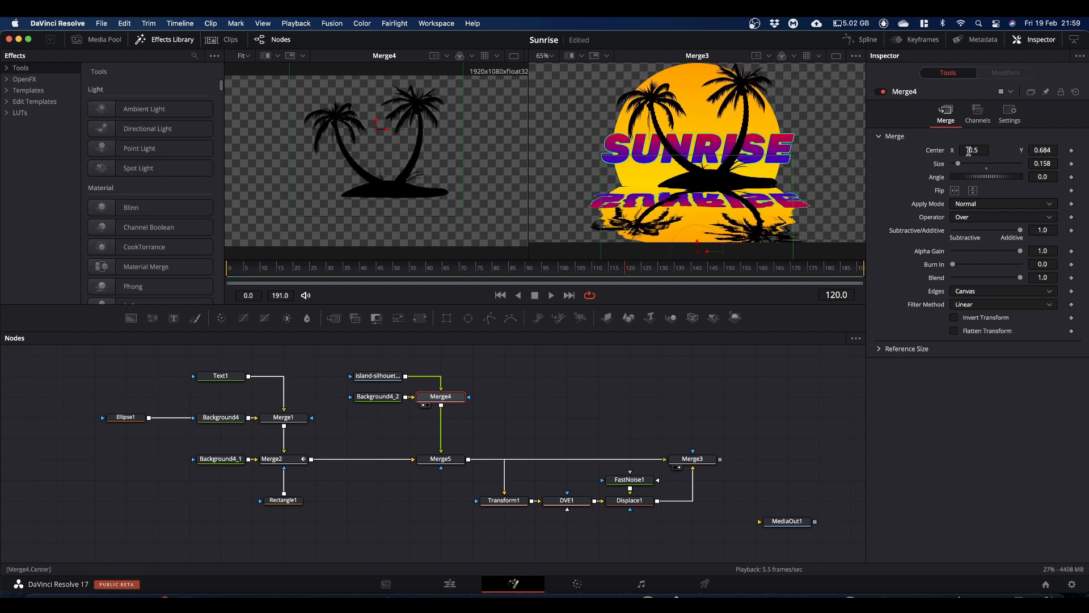
mouse_move(968, 152)
left_mouse_down()
mouse_move(943, 151)
mouse_move(961, 166)
left_mouse_up()
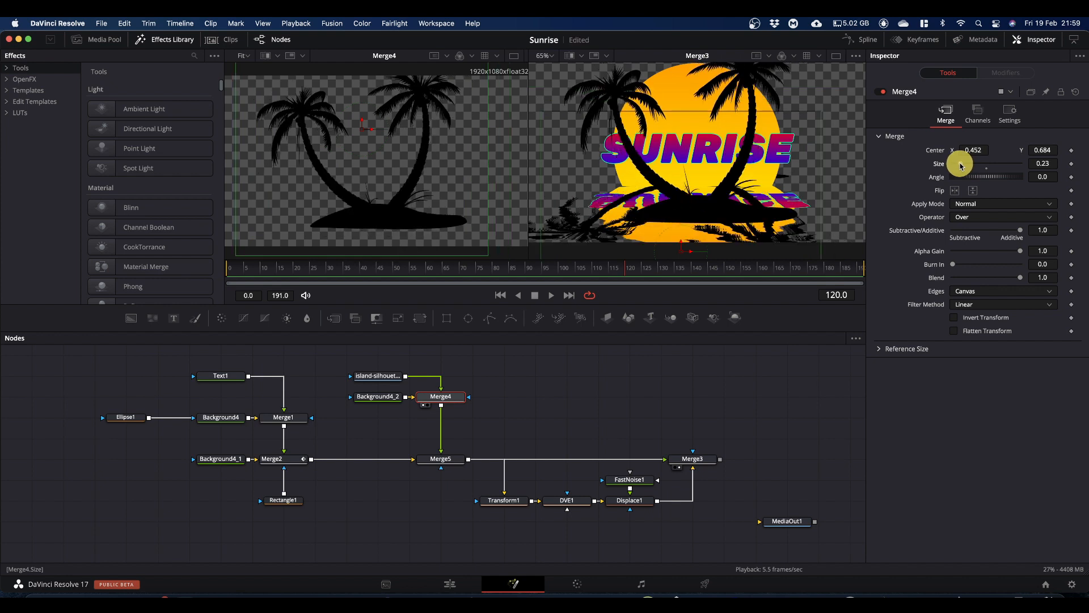
left_click_drag(1045, 164, 1083, 148)
left_click_drag(547, 147, 553, 148)
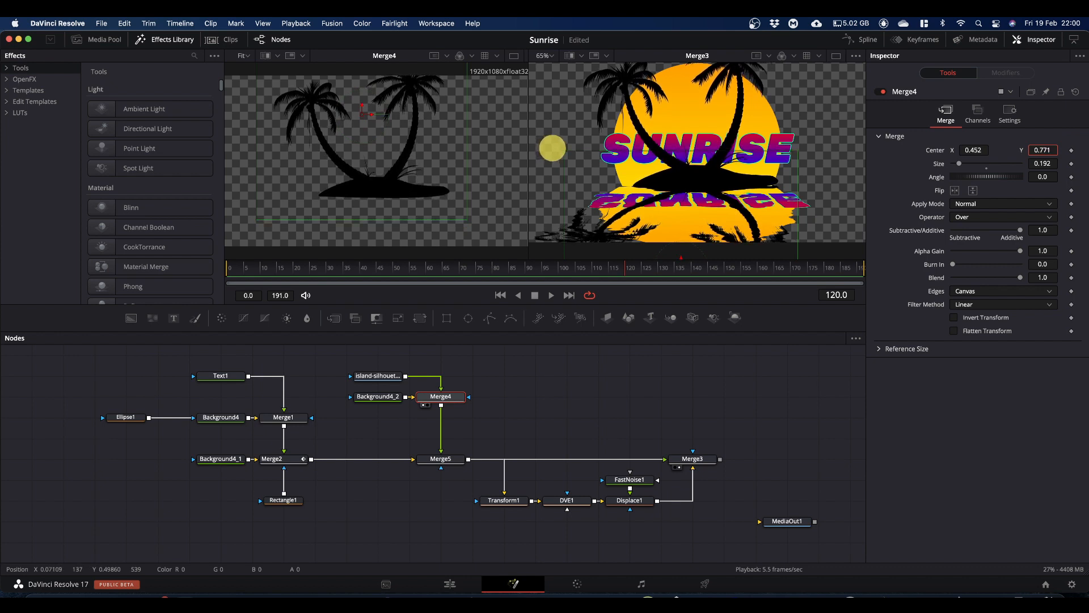
left_click_drag(976, 150, 964, 150)
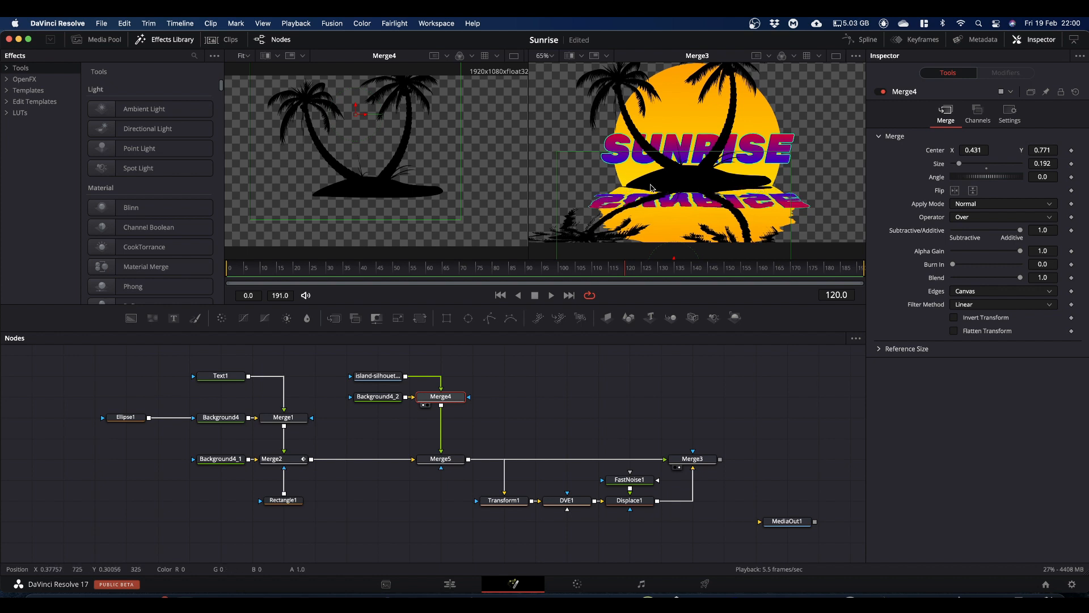
Step: Set Transform1's center Y to 0.146 and enlarge the viewer area above the node graph
left_click(501, 500)
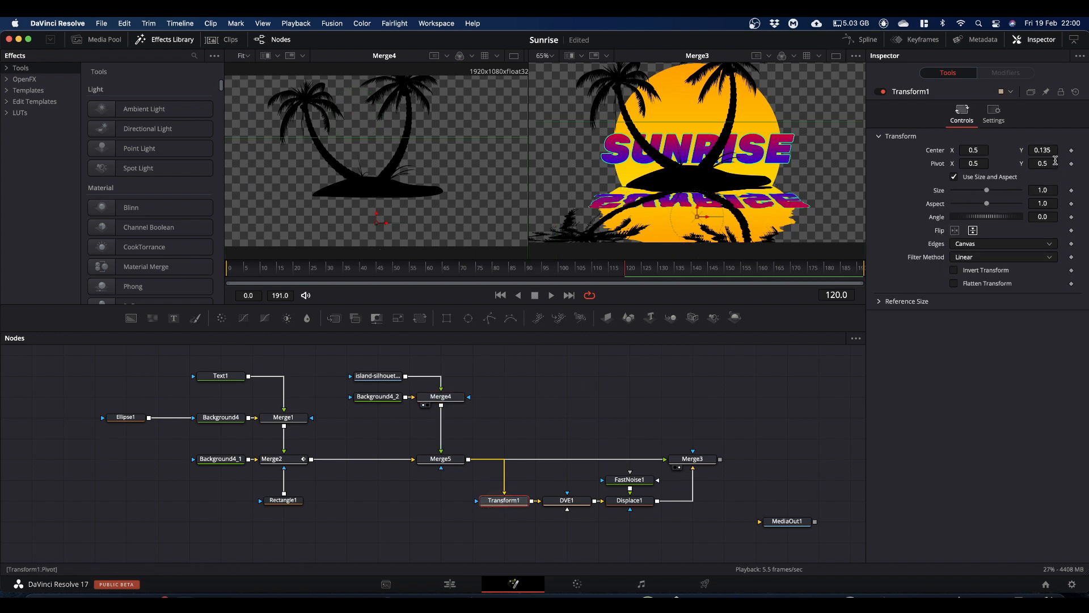
left_click(1044, 149)
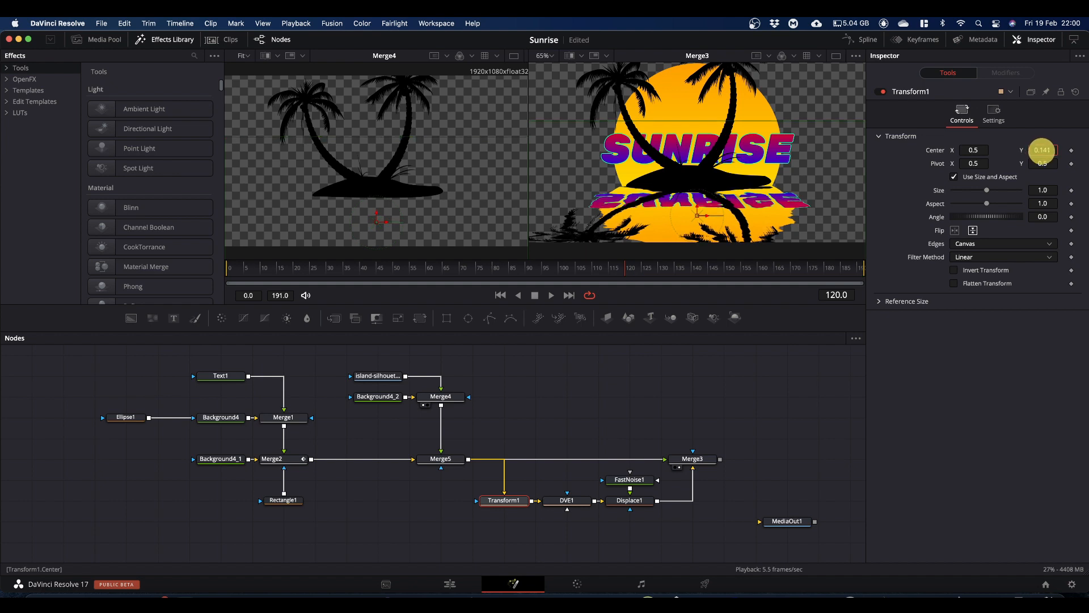
left_click_drag(1043, 151, 1044, 150)
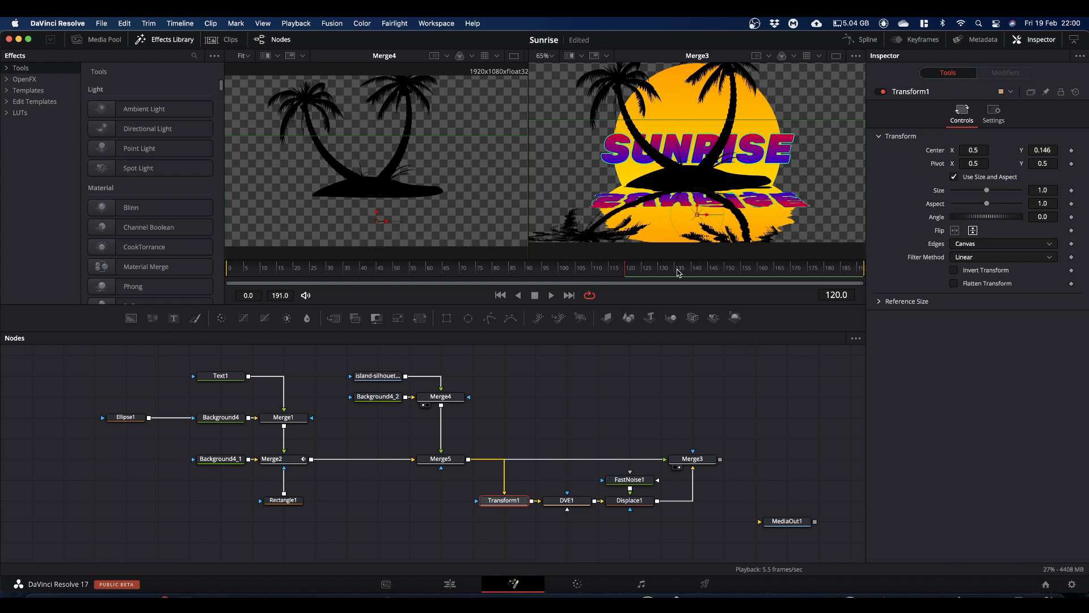
left_click_drag(684, 305, 683, 325)
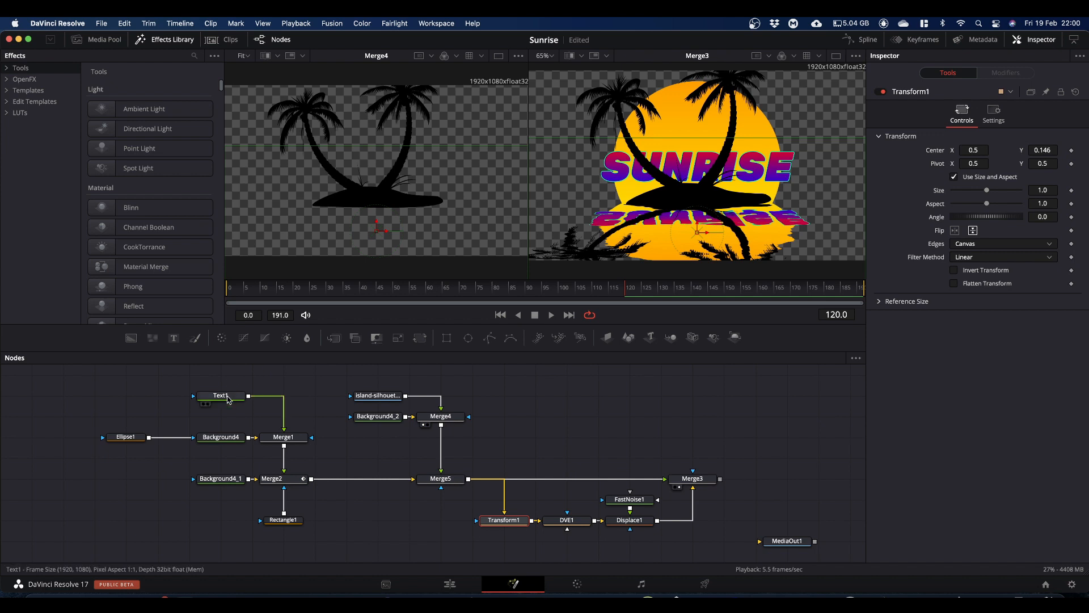
Step: Copy Text1, paste it as an instance and place the instance node above and beyond Merge4
left_click(227, 397)
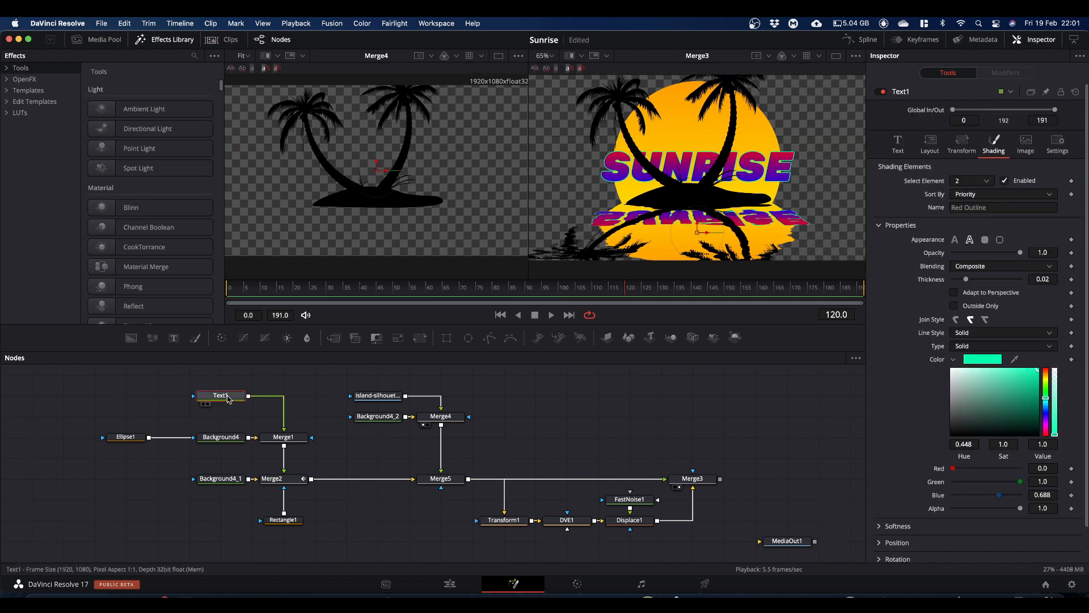
key("super+c")
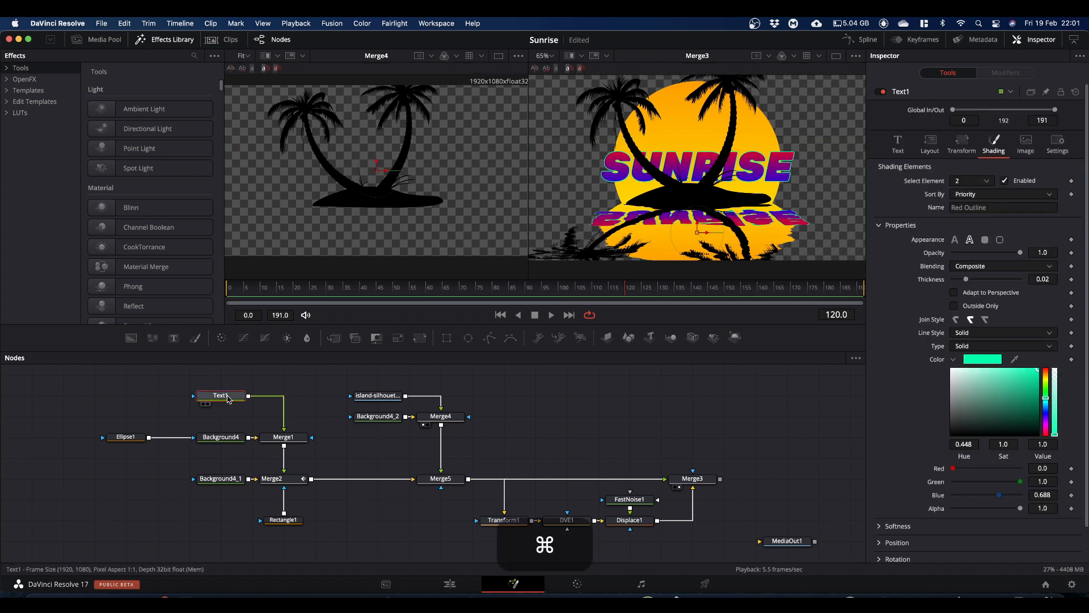
left_click(506, 396)
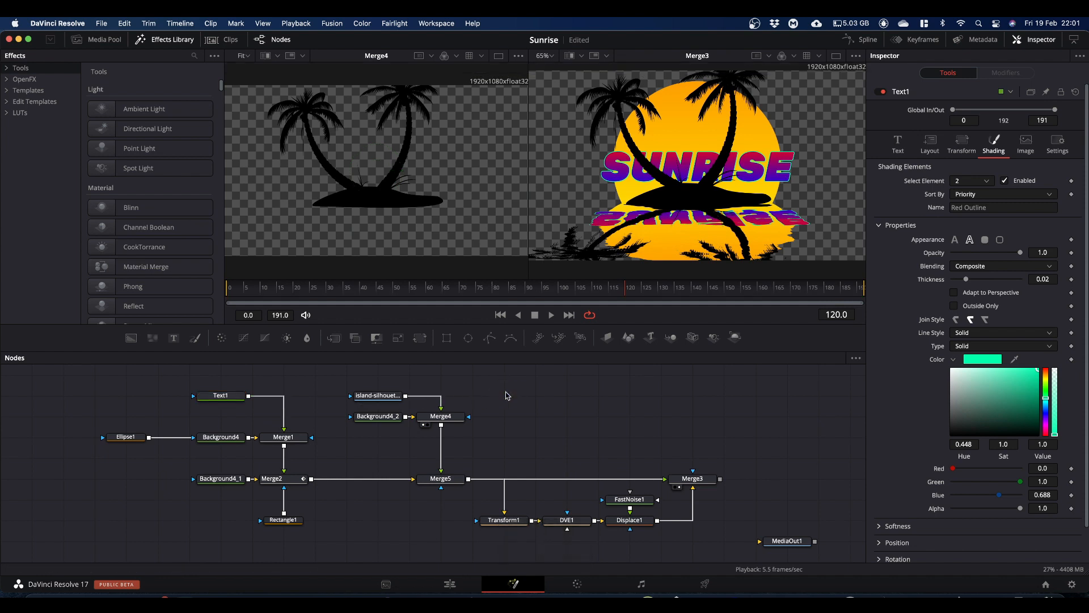
key("shift+super+v")
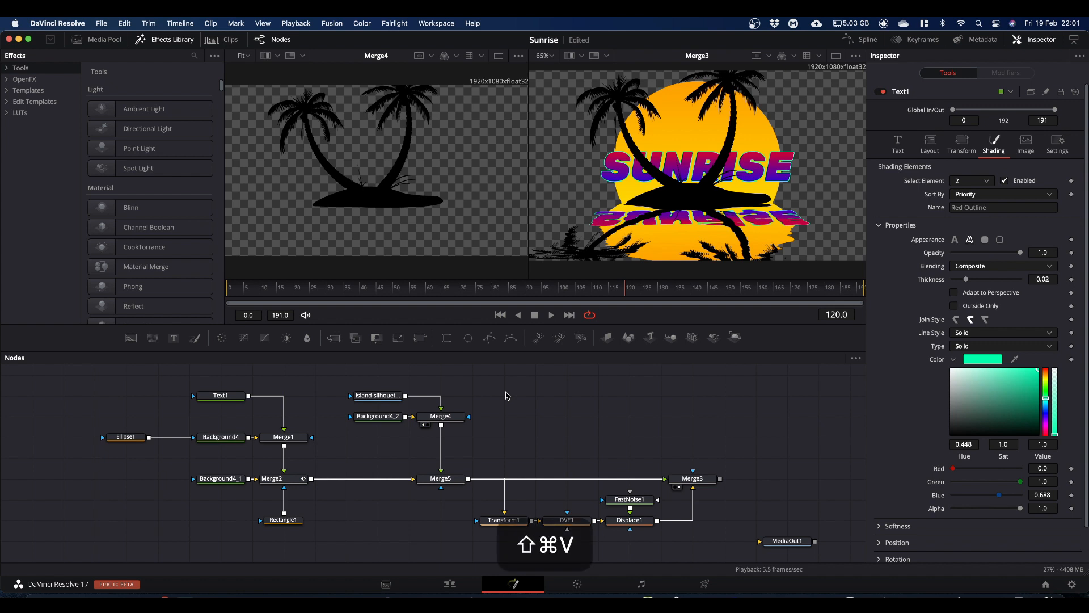
left_click_drag(507, 396, 506, 375)
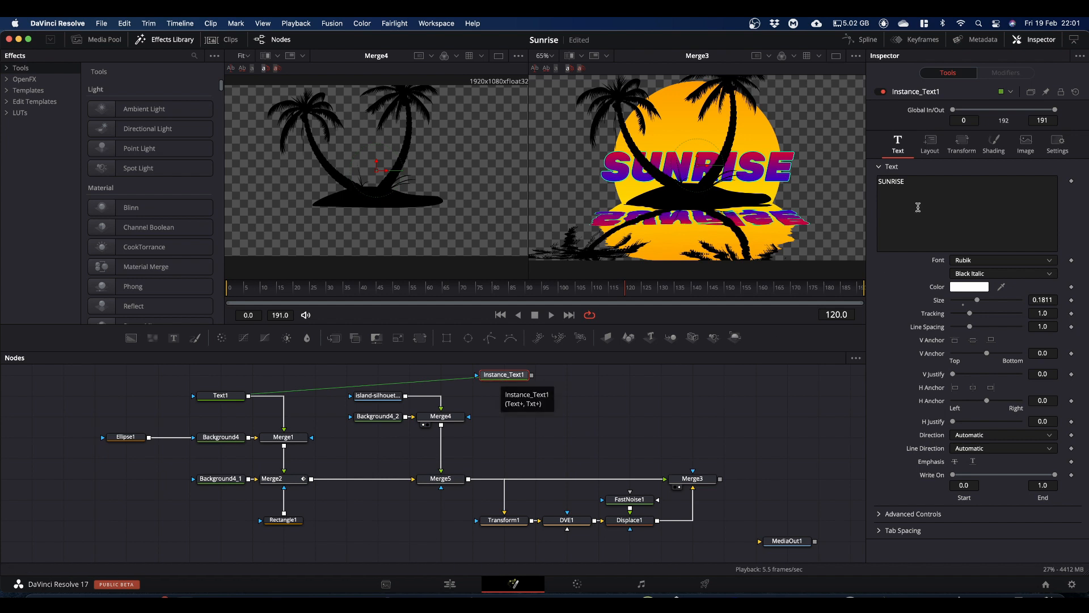
Step: Deinstance the layout Center parameter of Instance_Text1 and show that node in the first viewer
left_click(929, 144)
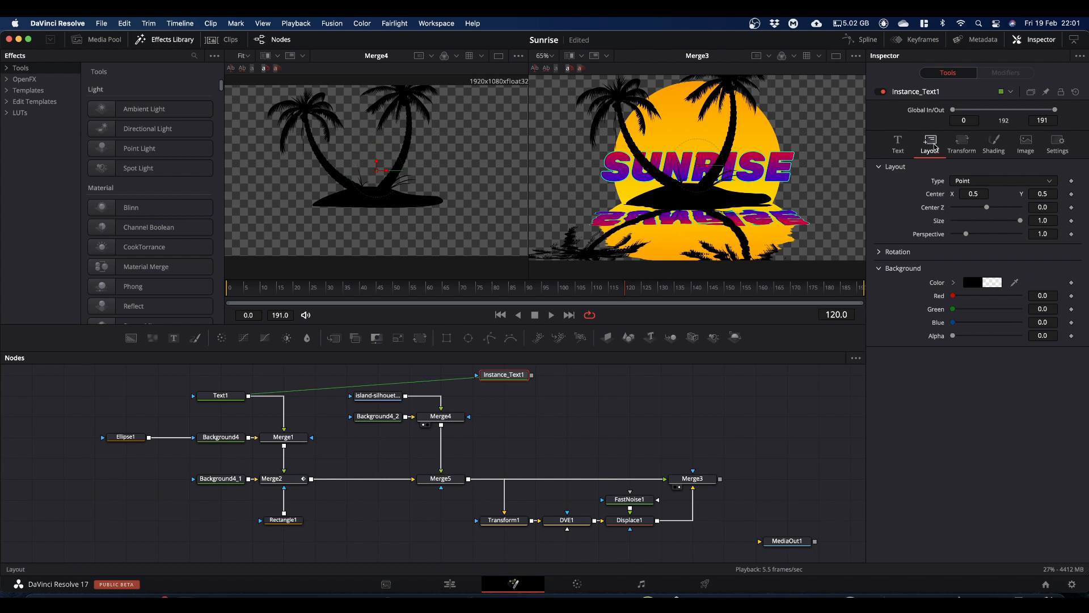
right_click(934, 196)
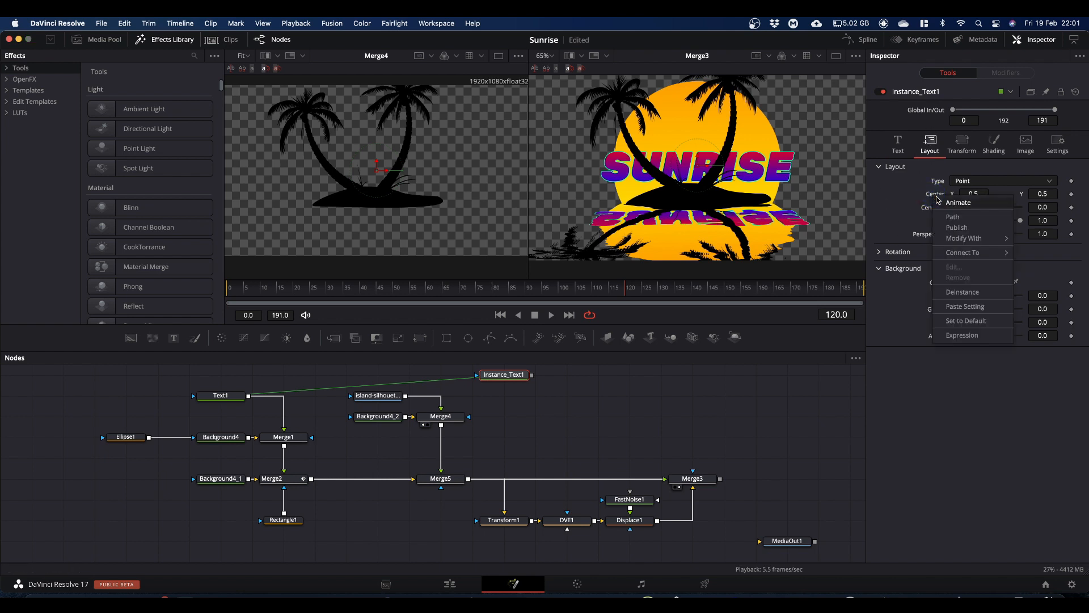
left_click(958, 293)
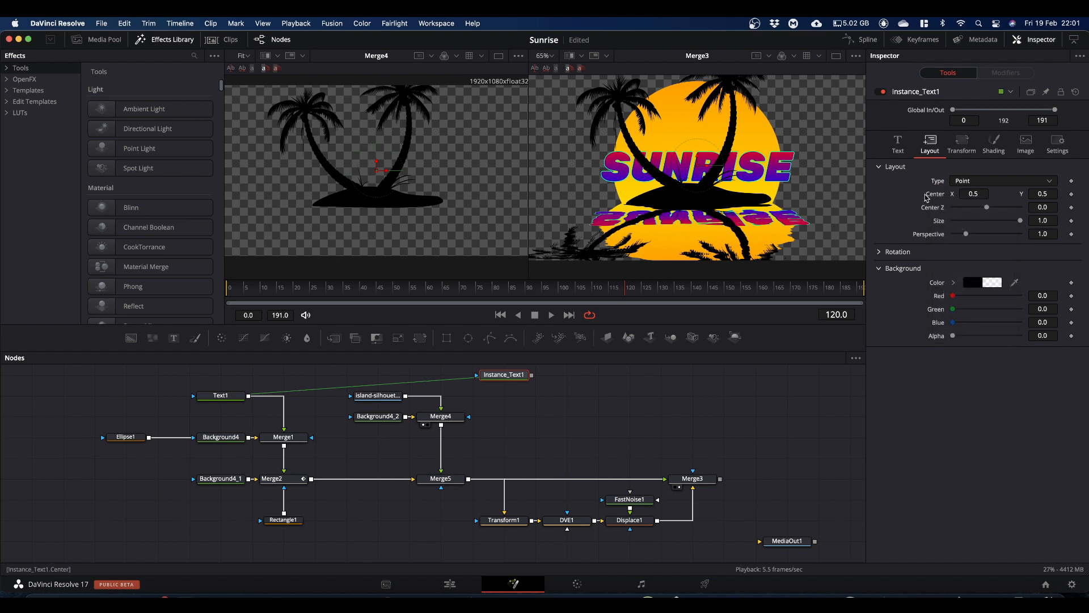
mouse_move(512, 381)
left_click_drag(512, 378, 432, 201)
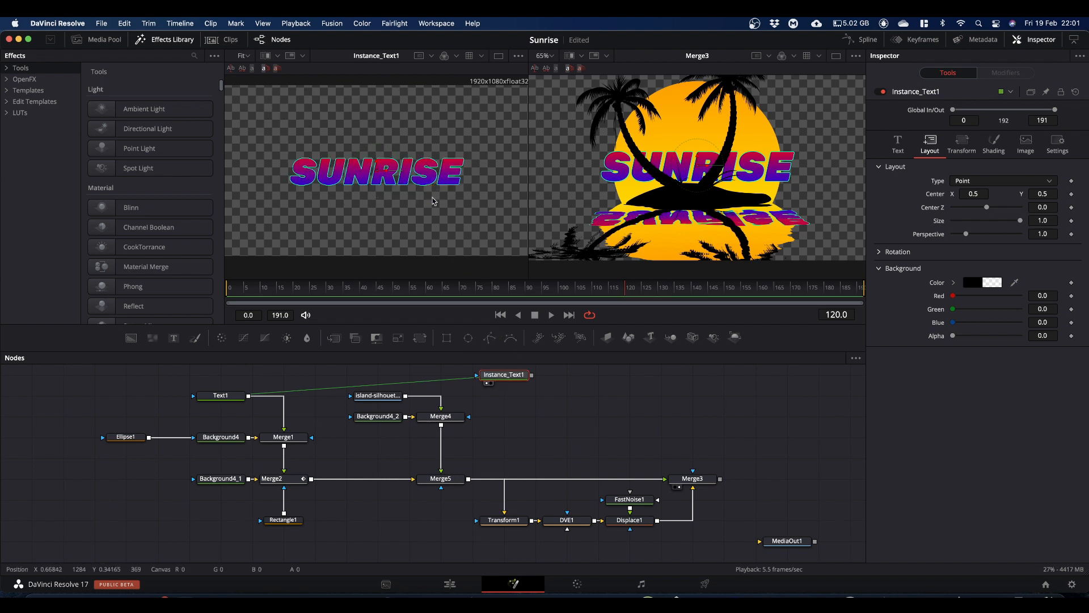
Step: Test shifting Instance_Text1's layout center vertically, reset it to its default and save the project
mouse_move(1044, 196)
left_mouse_down()
mouse_move(260, 197)
mouse_move(862, 188)
mouse_move(554, 189)
mouse_move(1056, 197)
left_mouse_up()
double_click(935, 195)
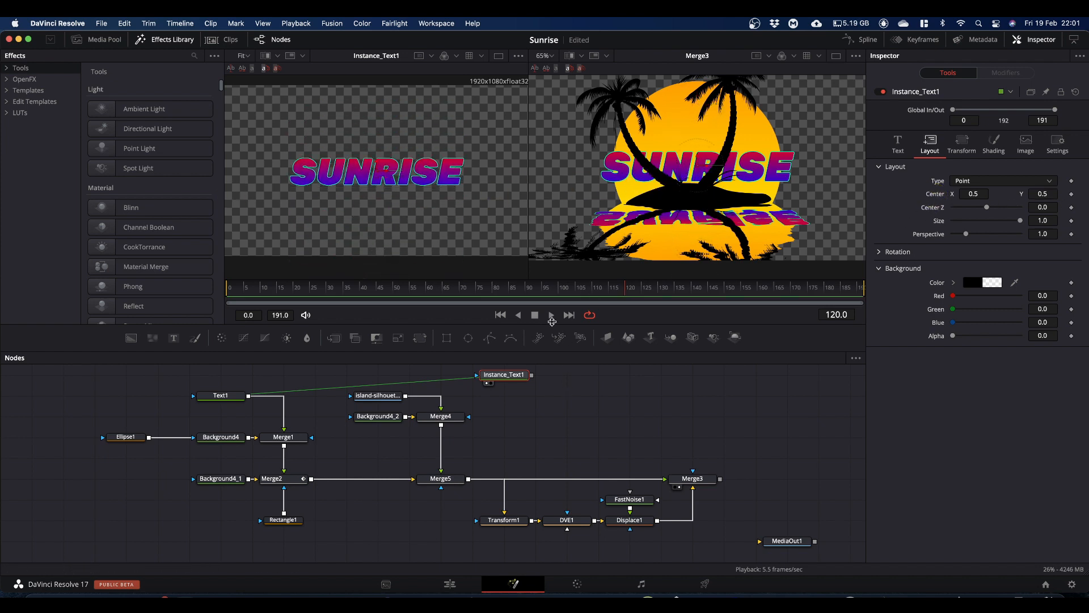
key("super+s")
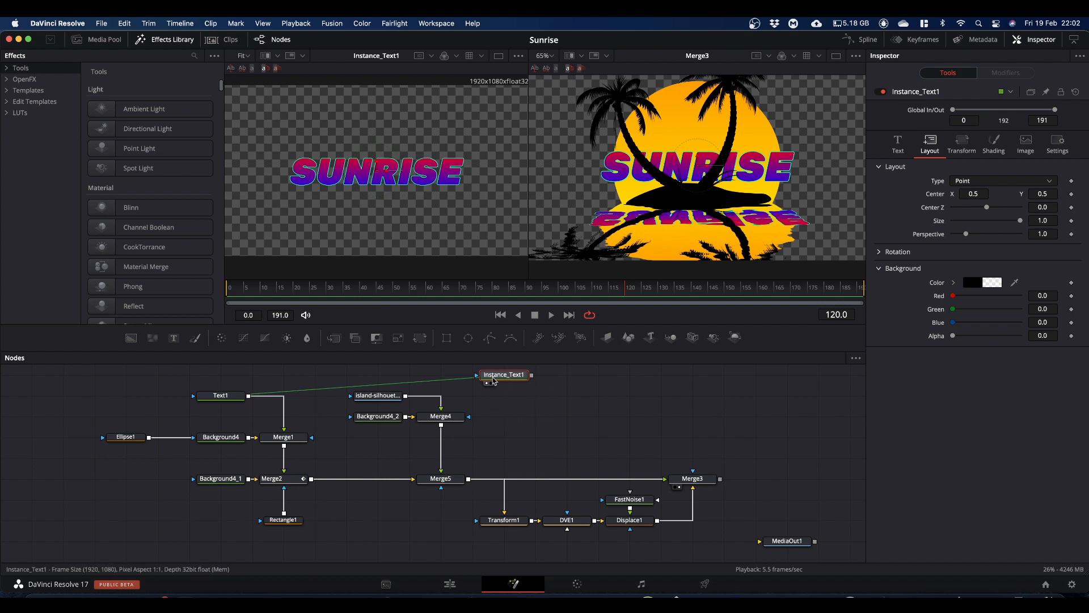
Step: Pin Merge2's settings and link Instance_Text1's layout Center to Merge2.Center with an expression
left_click(288, 482)
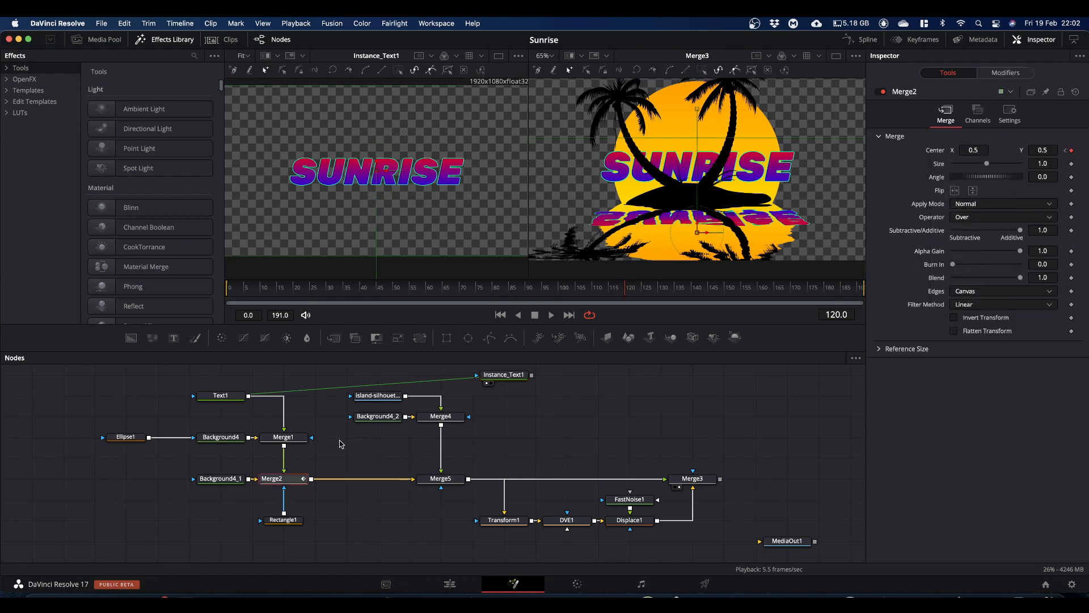
left_click(282, 483)
left_click(1046, 92)
left_click(503, 379)
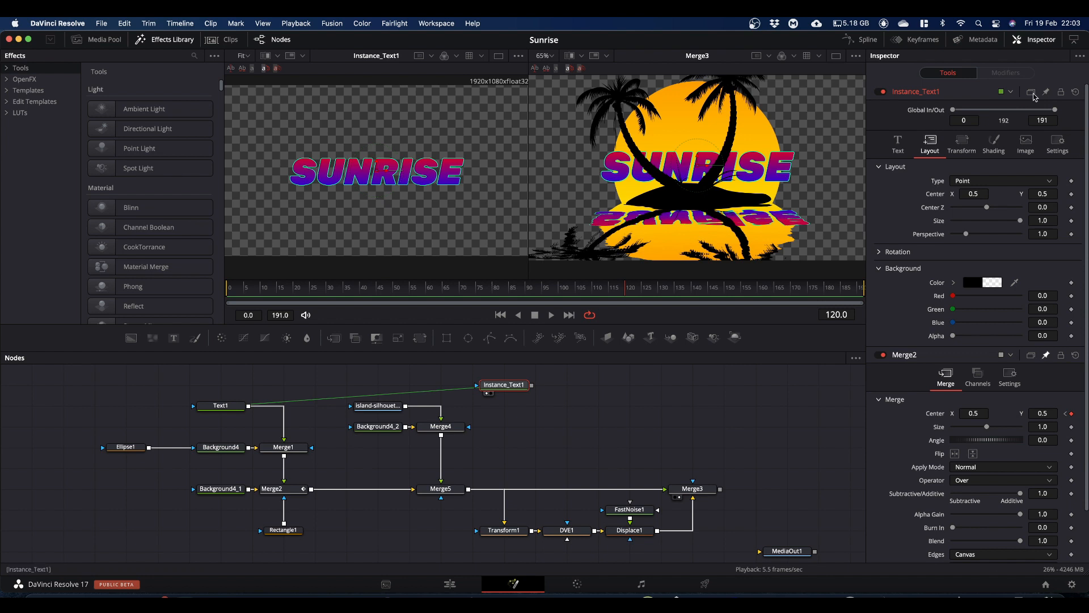
right_click(937, 198)
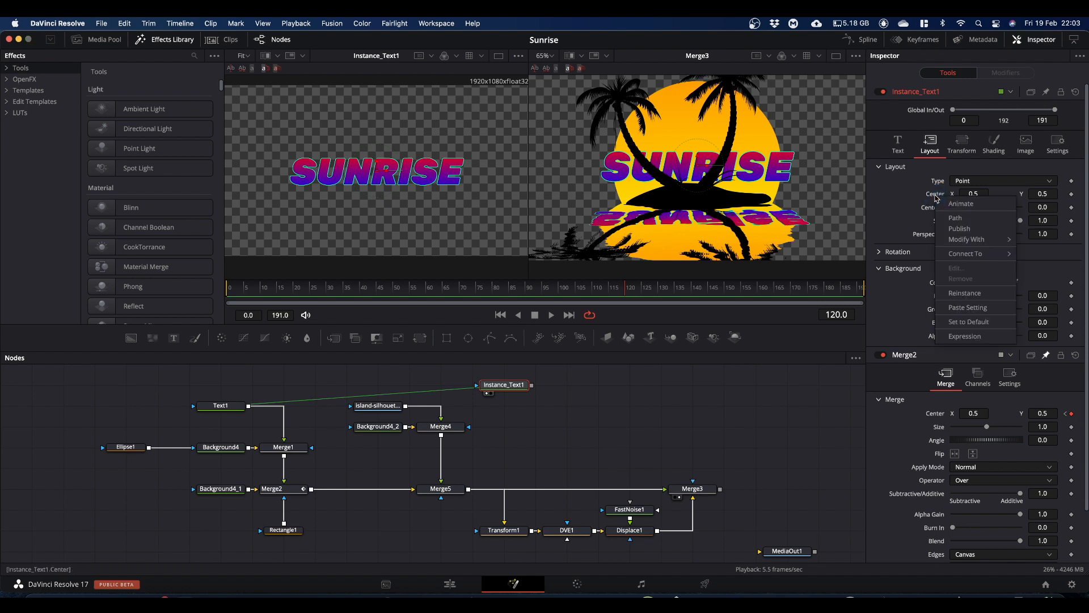
left_click(955, 338)
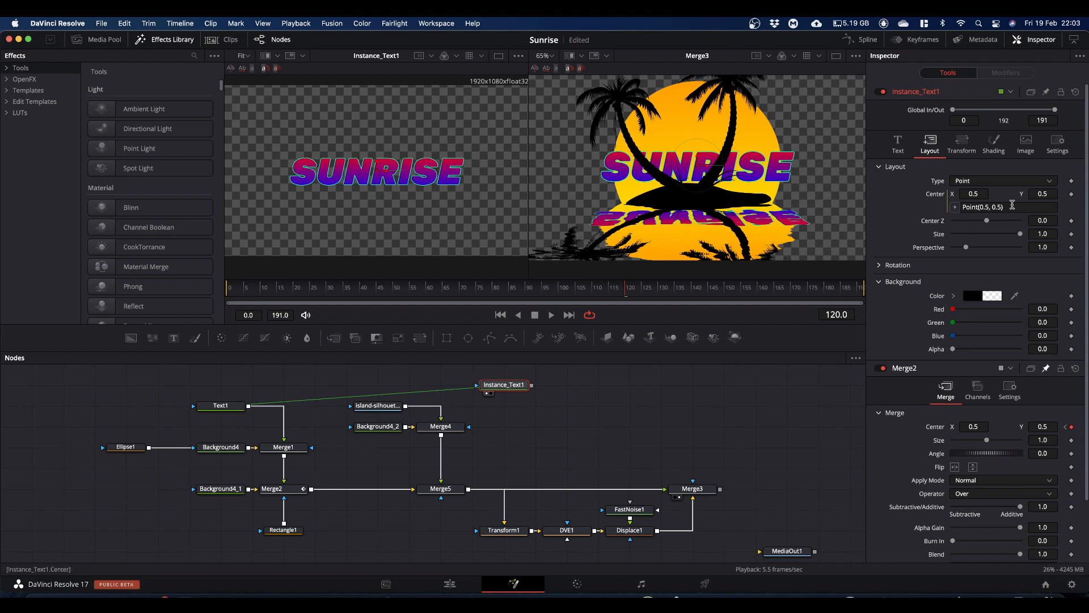
left_click(956, 207)
left_click_drag(957, 211, 936, 429)
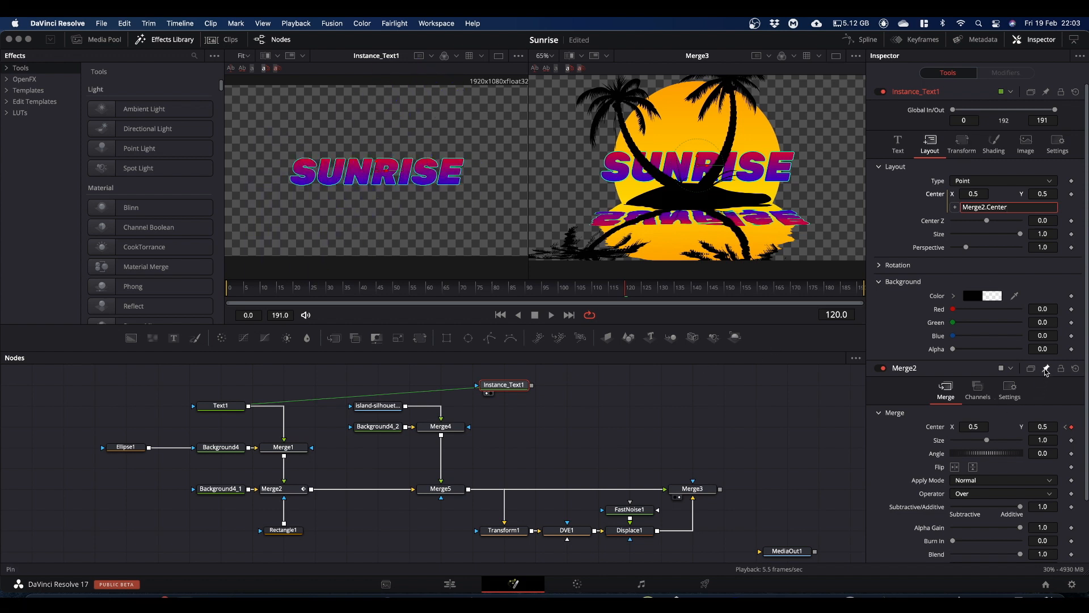
Step: Connect Instance_Text1 to Merge4 as its effect mask and apply the mask inverted
left_click(448, 427)
left_click(504, 386)
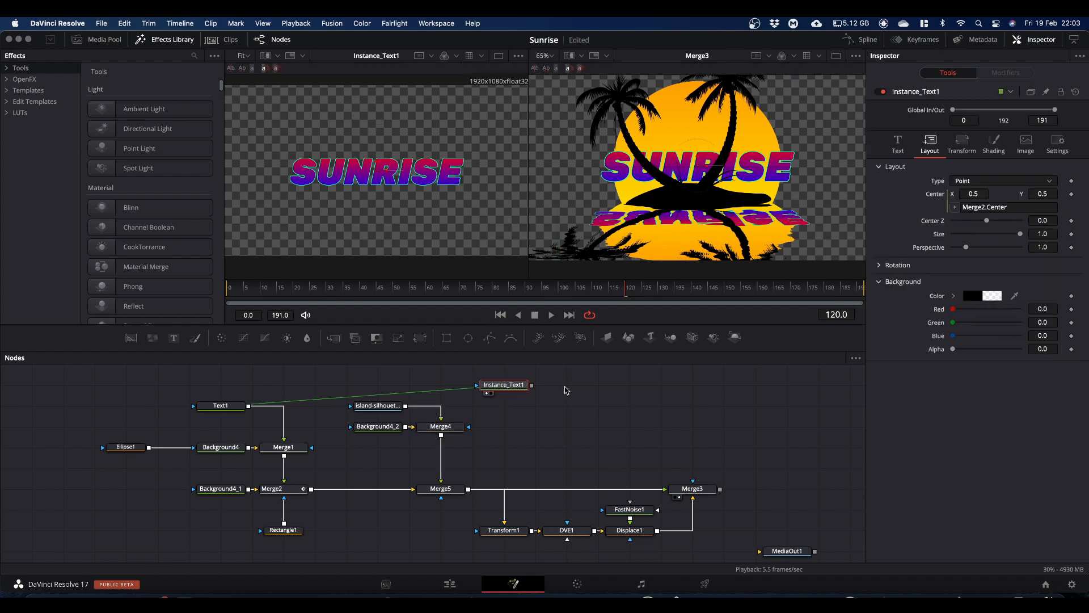
left_click_drag(532, 385, 468, 430)
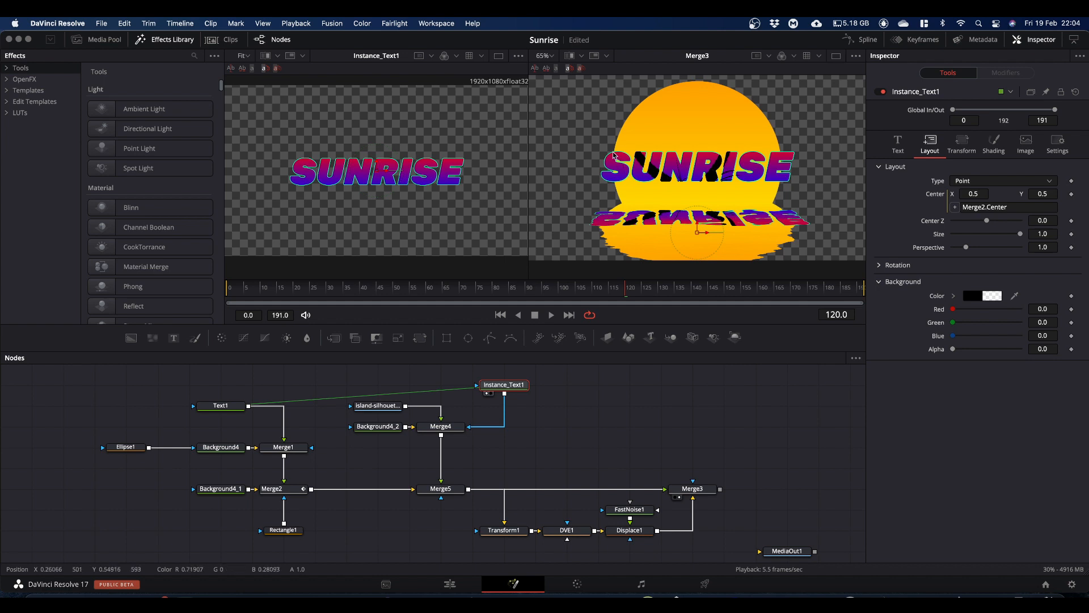
left_click(449, 430)
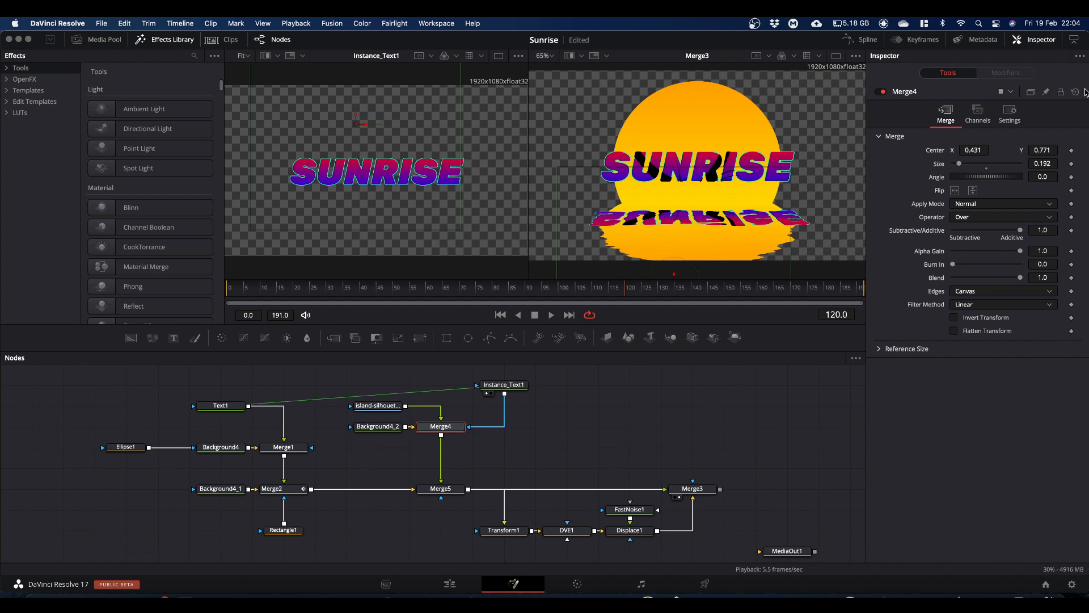
left_click(1009, 112)
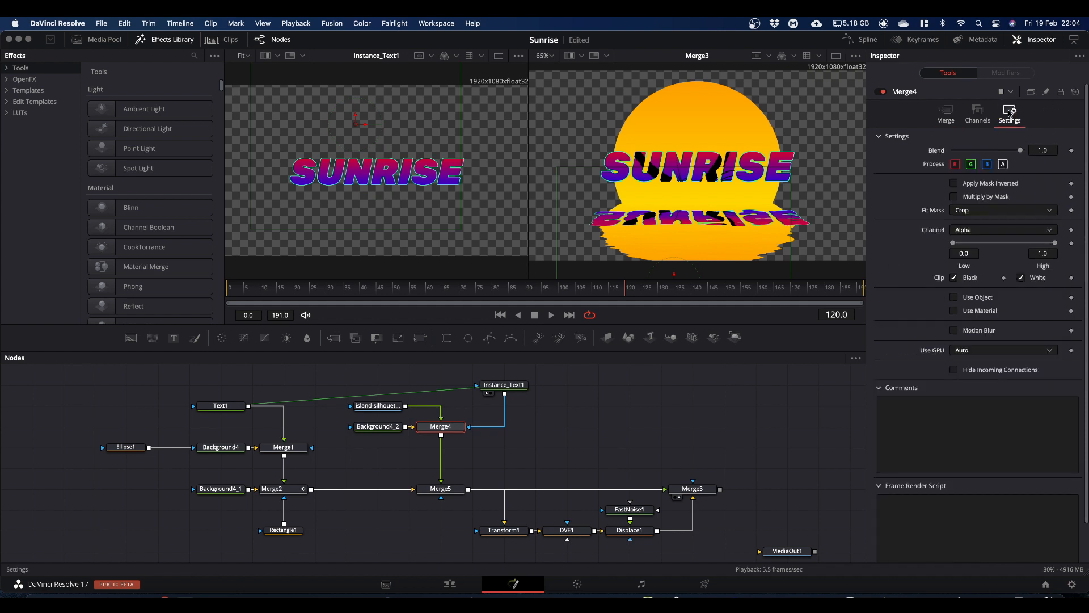
left_click(954, 184)
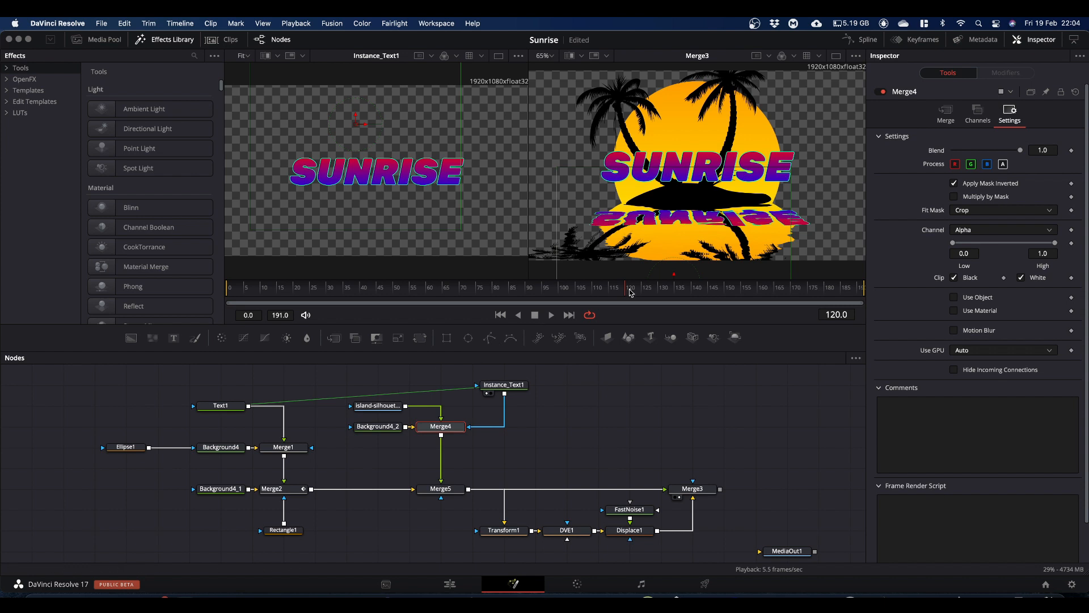
Step: Deselect the nodes and scrub from frame 120 back to frame 0 to check the masked sunrise animation
left_click(715, 437)
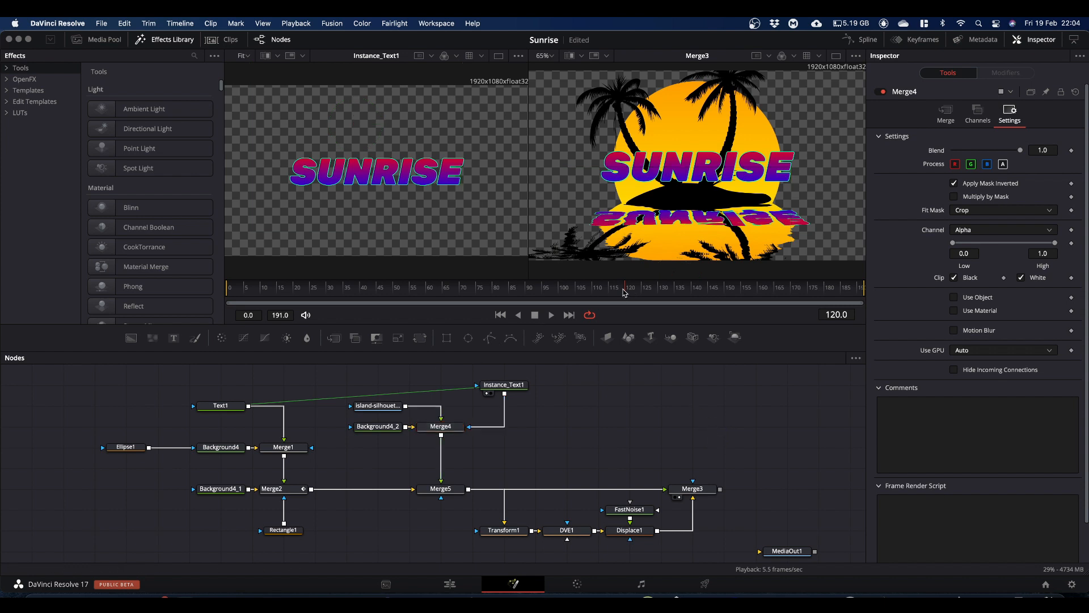
left_click_drag(626, 293, 188, 307)
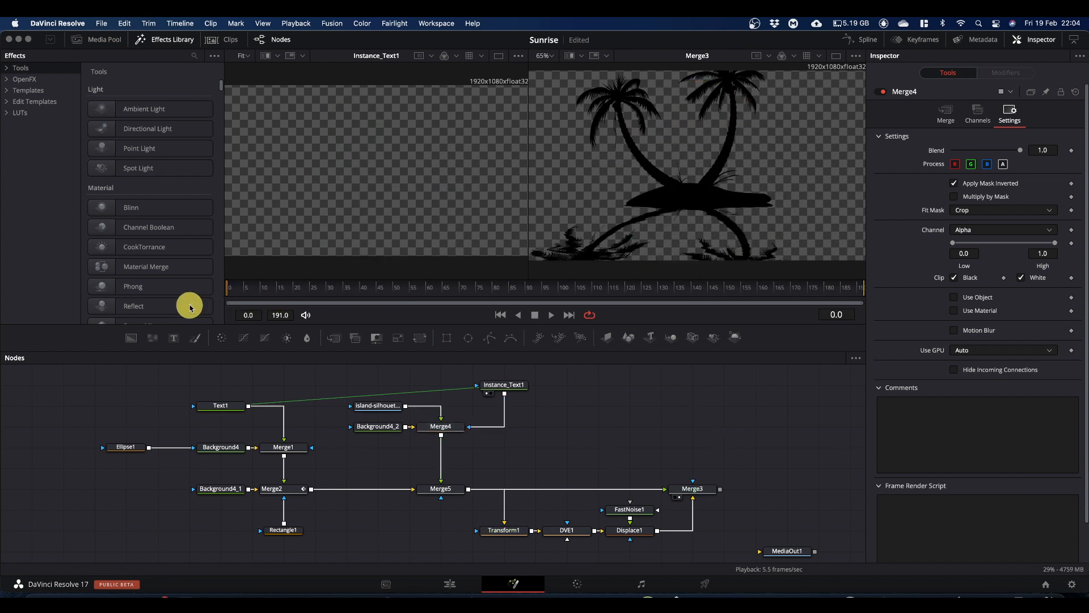
Step: Play the composition from frame 0 to about frame 105 to check the masked SUNRISE reveal
key("space")
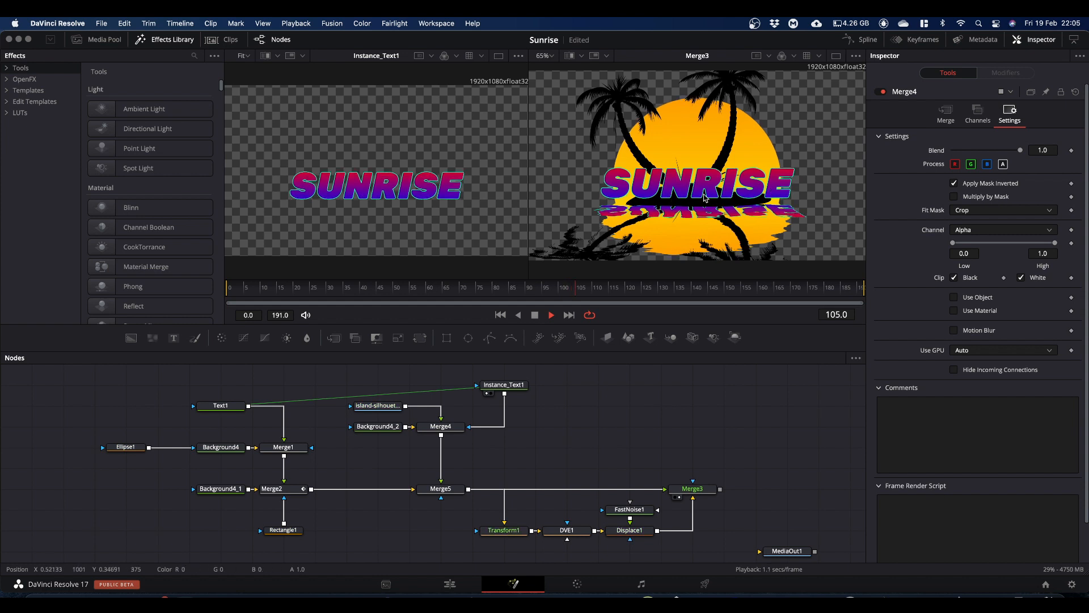
key("space")
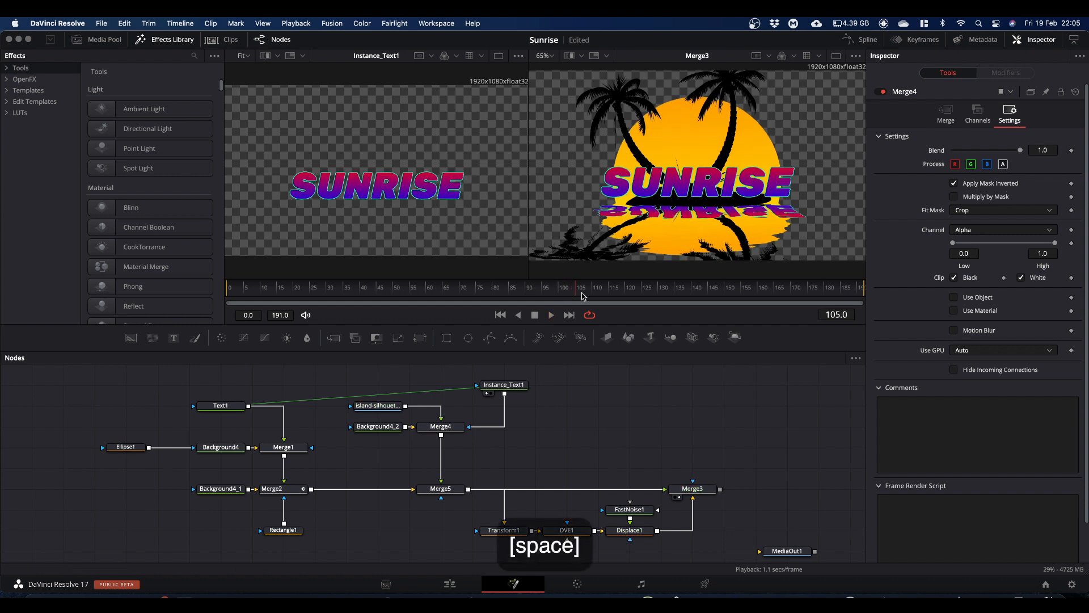
Step: Connect a new Background node to MediaOut1 and show MediaOut1 in the second viewer
scroll(639, 419, "down", 2)
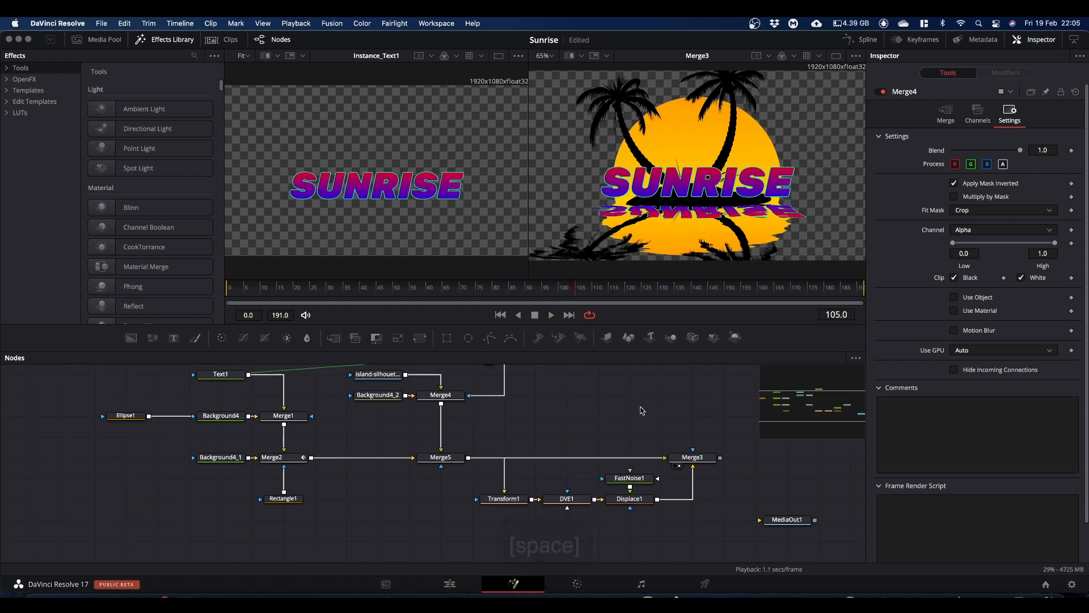
left_click(776, 523)
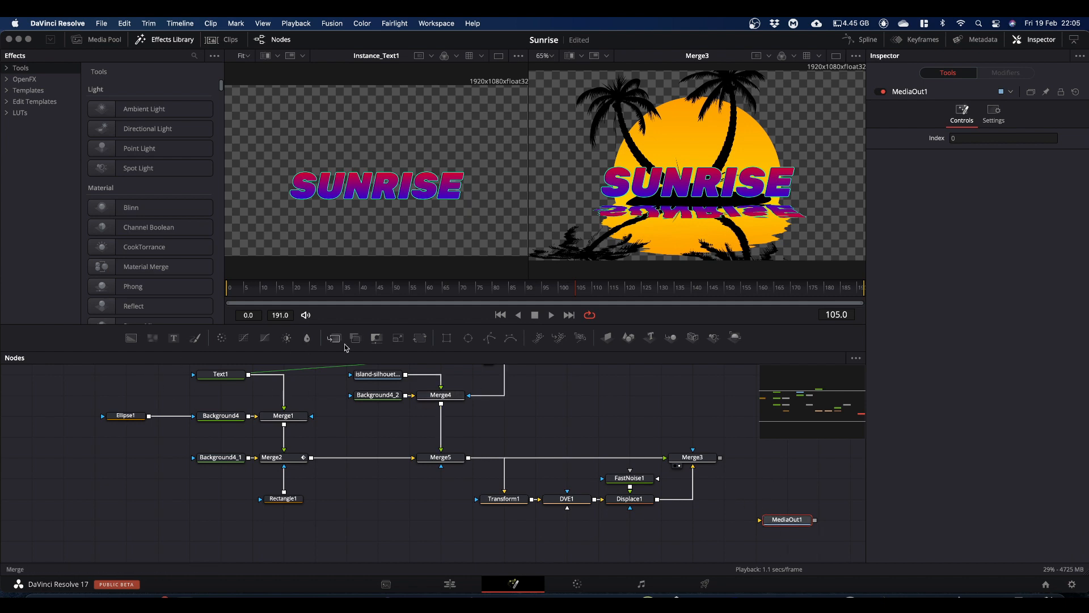
left_click_drag(130, 339, 692, 530)
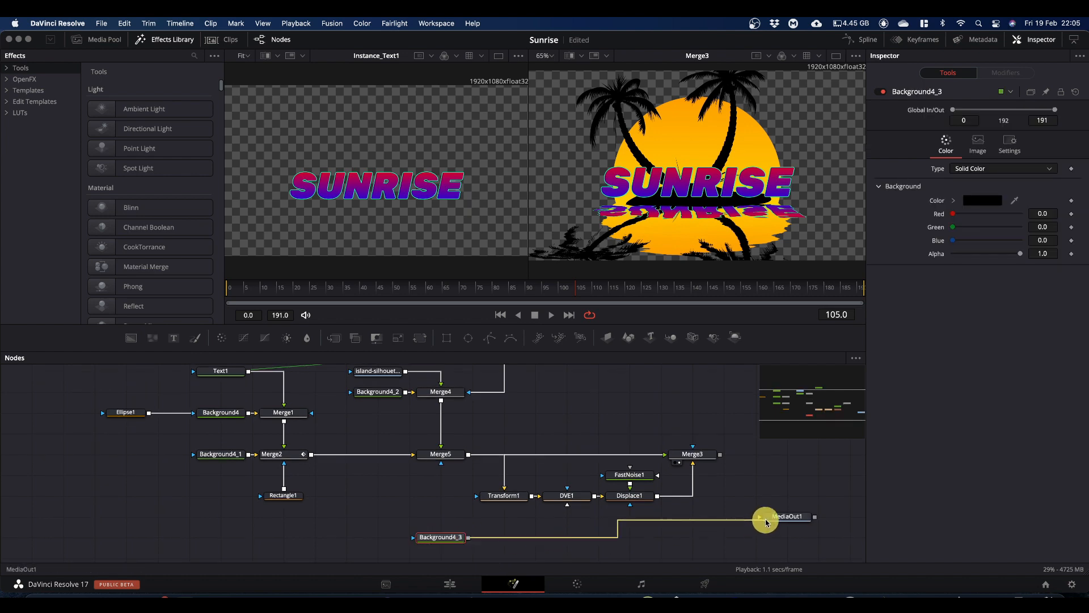
left_click_drag(777, 519, 781, 202)
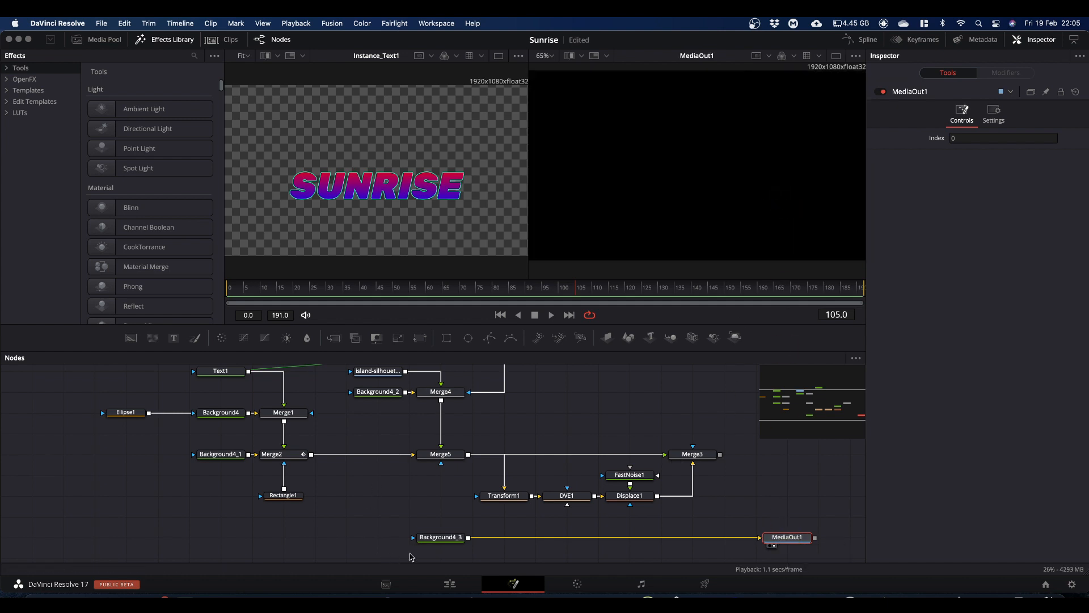
Step: Set a color keyframe on the new background at frame 0, keeping it solid black
left_click(441, 537)
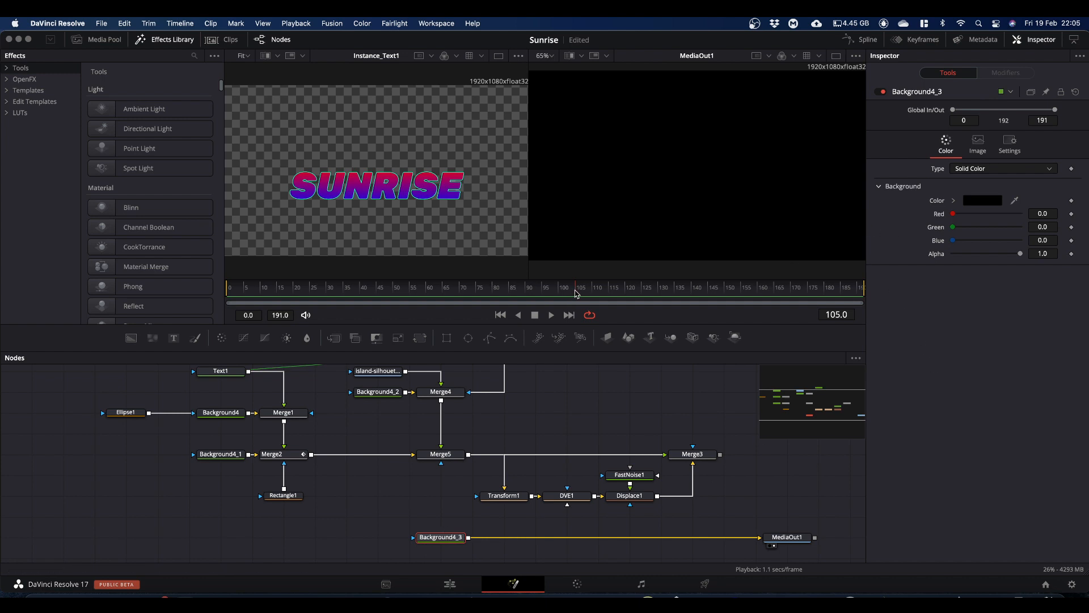
left_click_drag(576, 293, 202, 312)
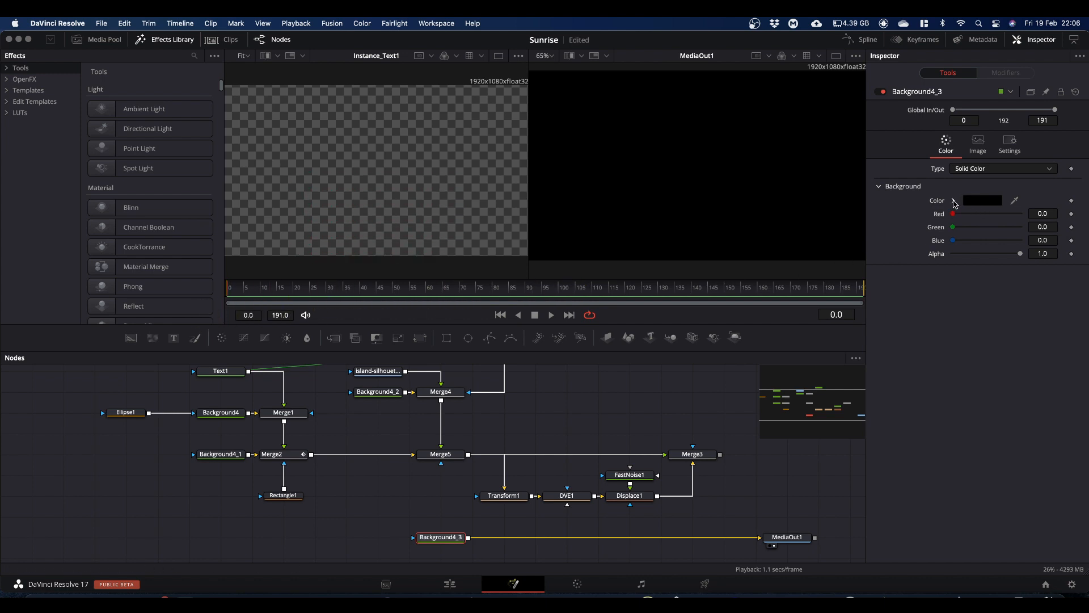
left_click(1073, 202)
Step: At frame 120, change the background color to bright sky blue with hue 0.544, saturation 1.0 and value 1.0
left_click(634, 303)
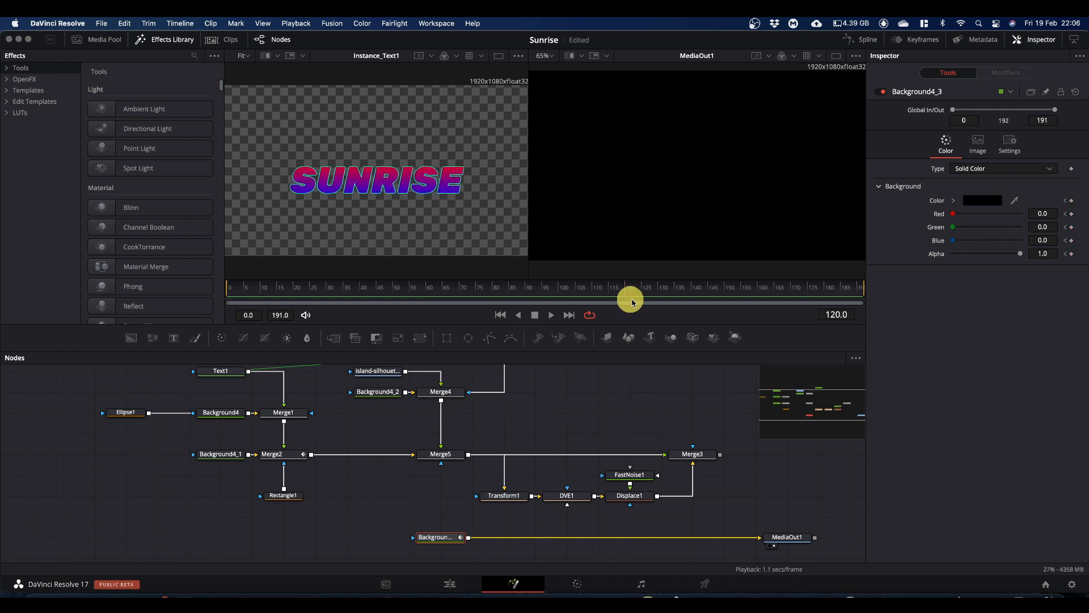
left_click_drag(633, 303, 626, 307)
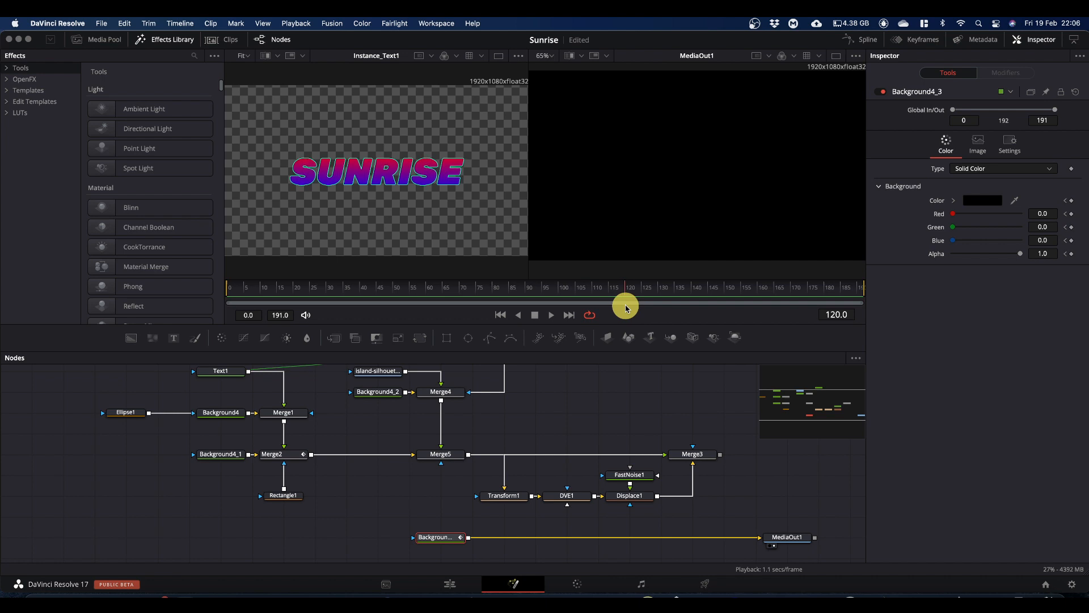
left_click(955, 200)
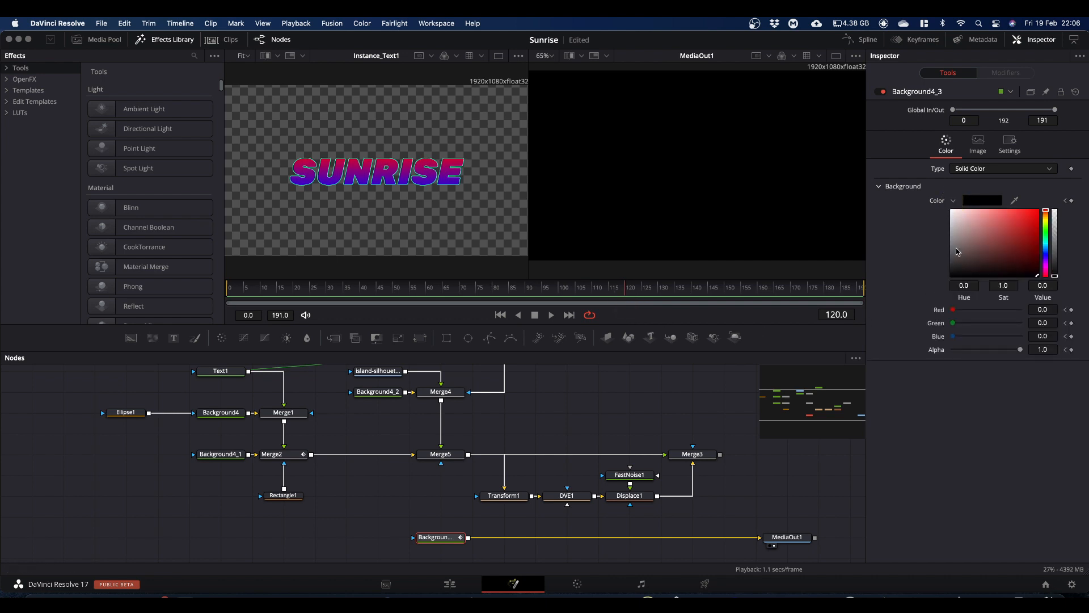
mouse_move(1047, 272)
left_mouse_down()
mouse_move(1045, 246)
mouse_move(1038, 272)
mouse_move(1038, 219)
mouse_move(1025, 232)
mouse_move(1055, 198)
left_mouse_up()
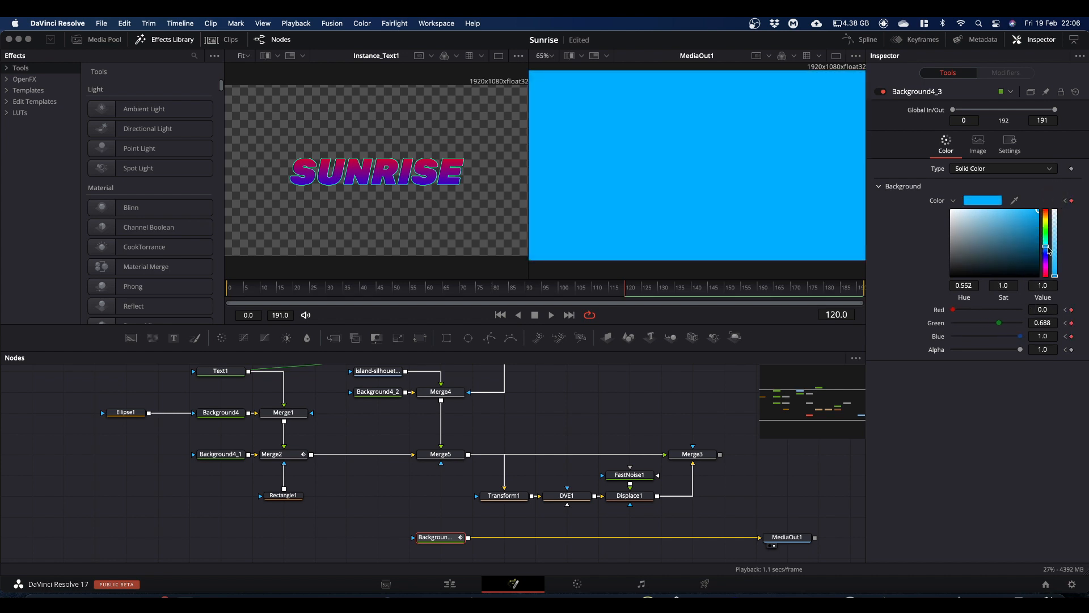
left_click_drag(1047, 248, 1047, 249)
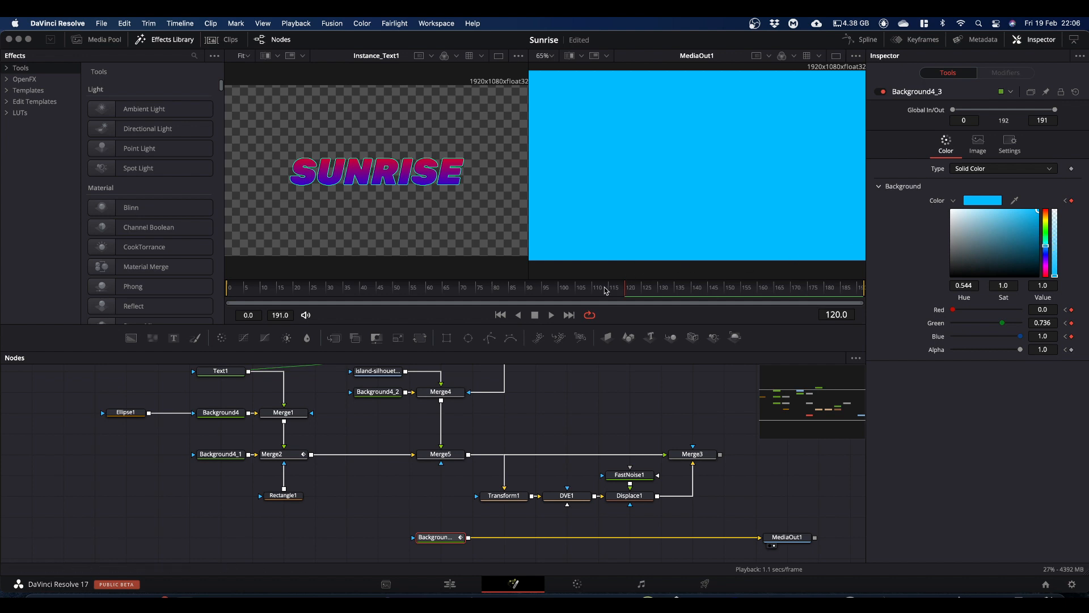
Step: Play the background's color fade from frame 0 to about frame 123, and return to frame 0
left_click_drag(626, 291, 257, 348)
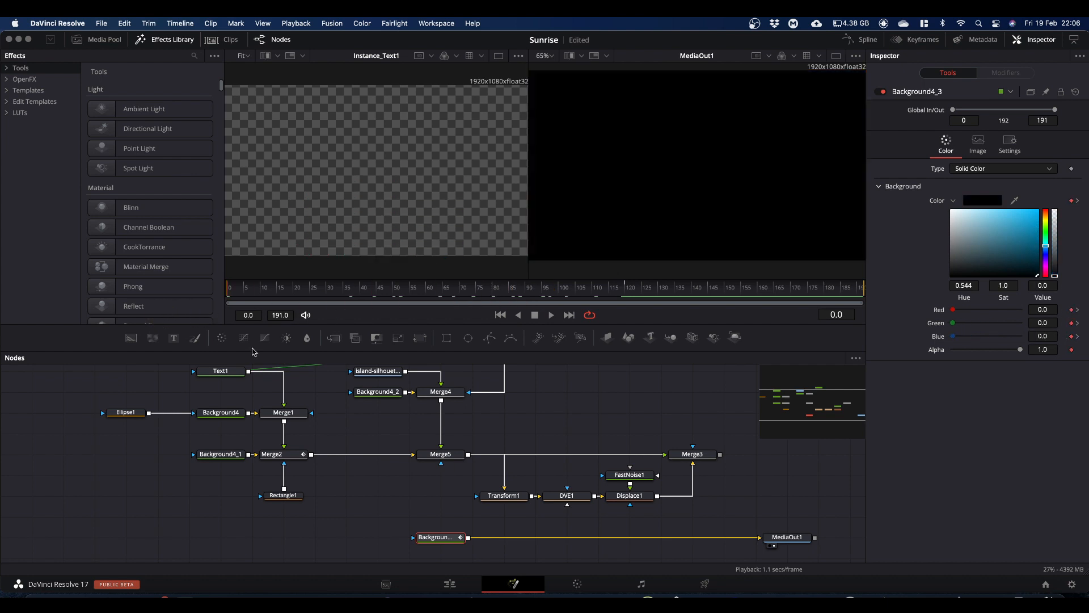
key("space")
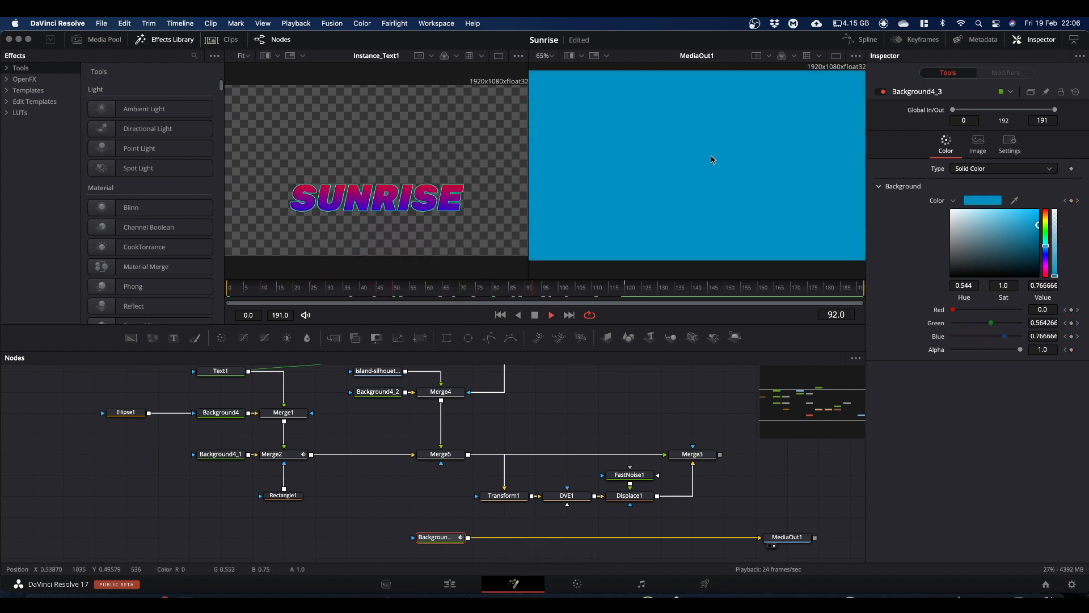
key("space")
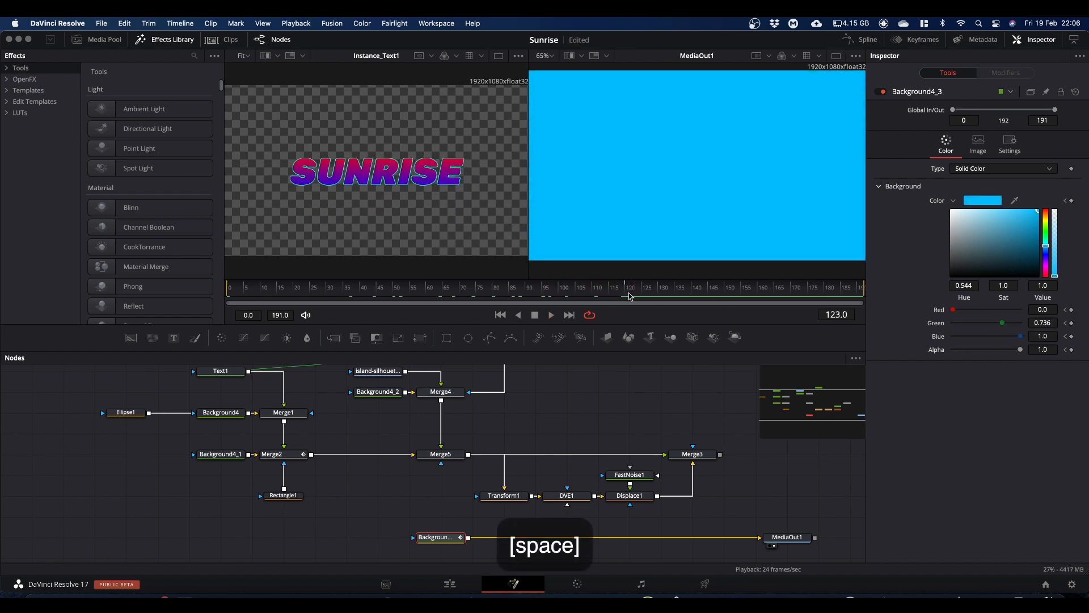
left_click_drag(632, 289, 190, 353)
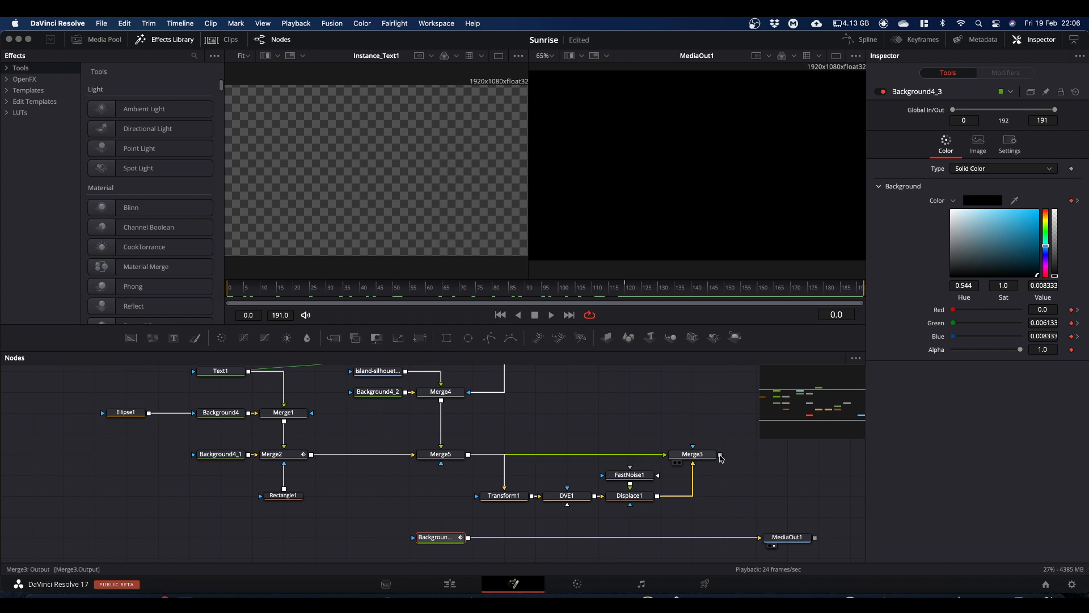
Step: Merge Merge3's output over the keyframed background and play the first 33 frames of the composite before returning to frame 0
left_click_drag(720, 454, 477, 538)
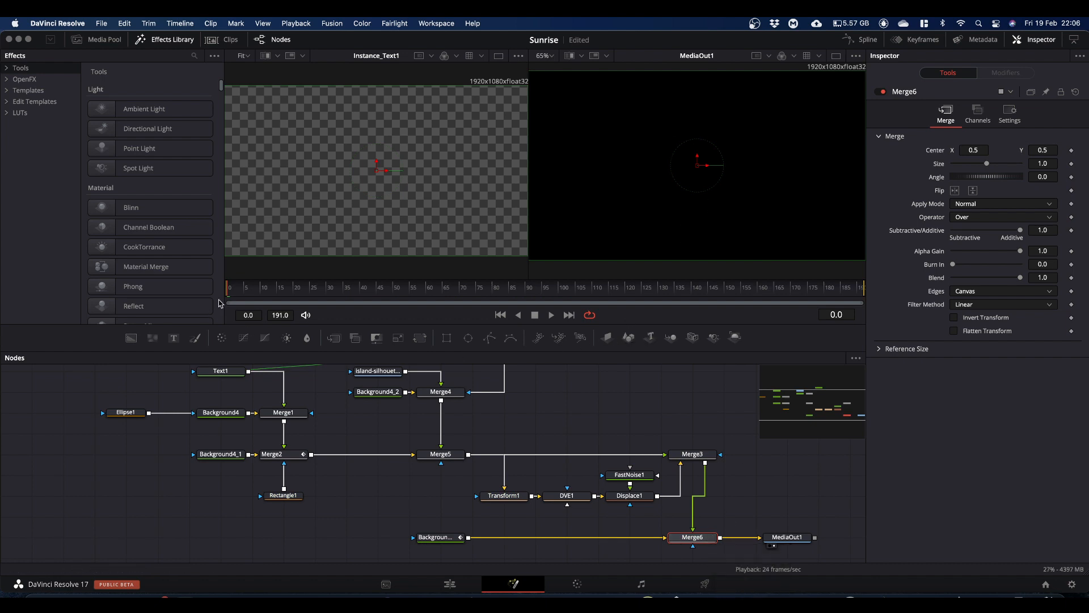
key("space")
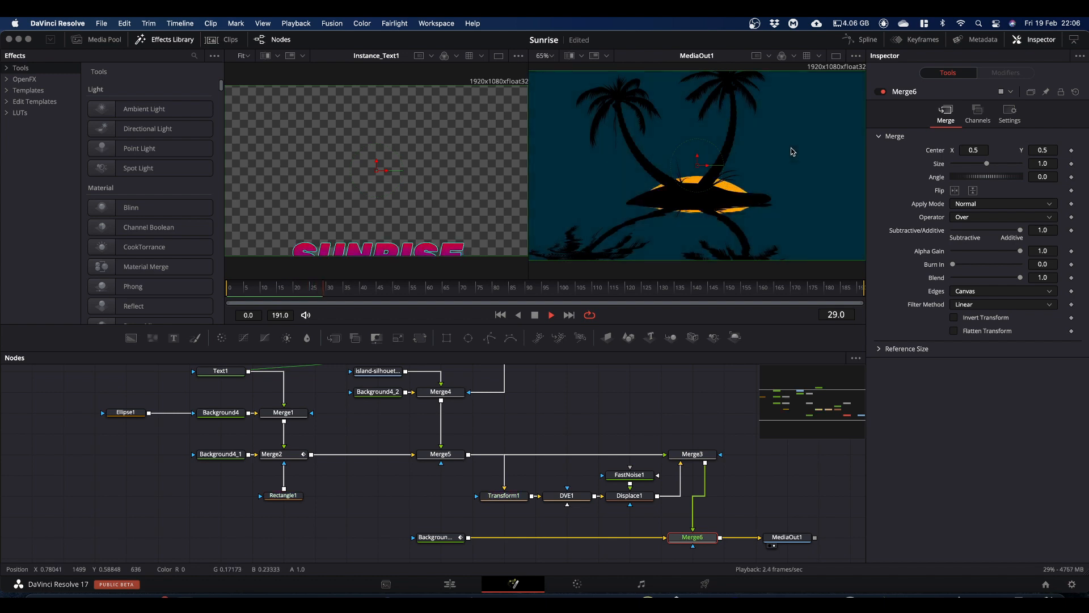
key("space")
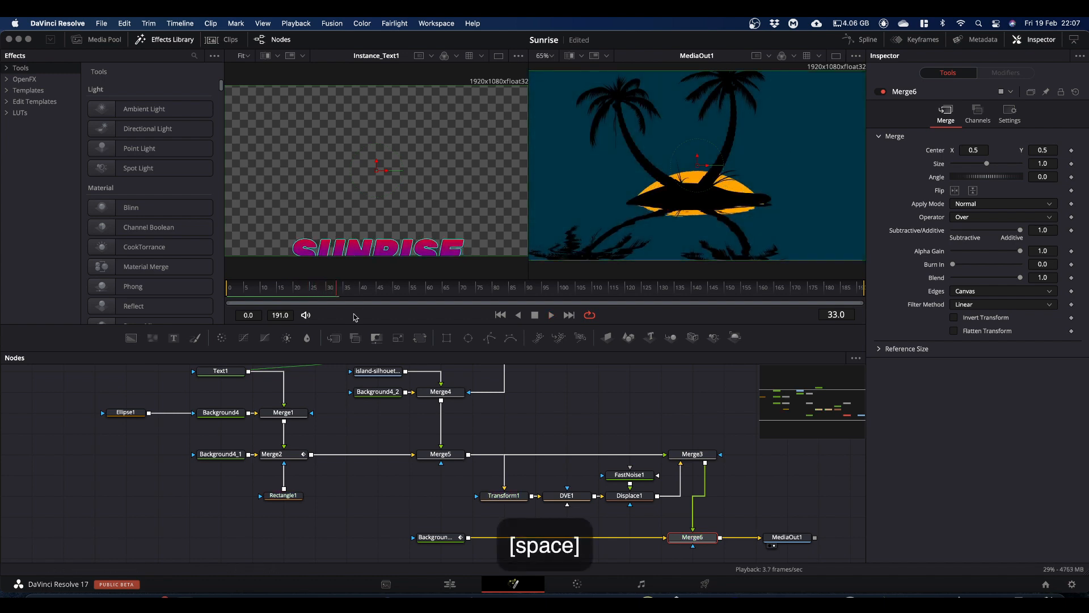
left_click_drag(336, 292, 226, 297)
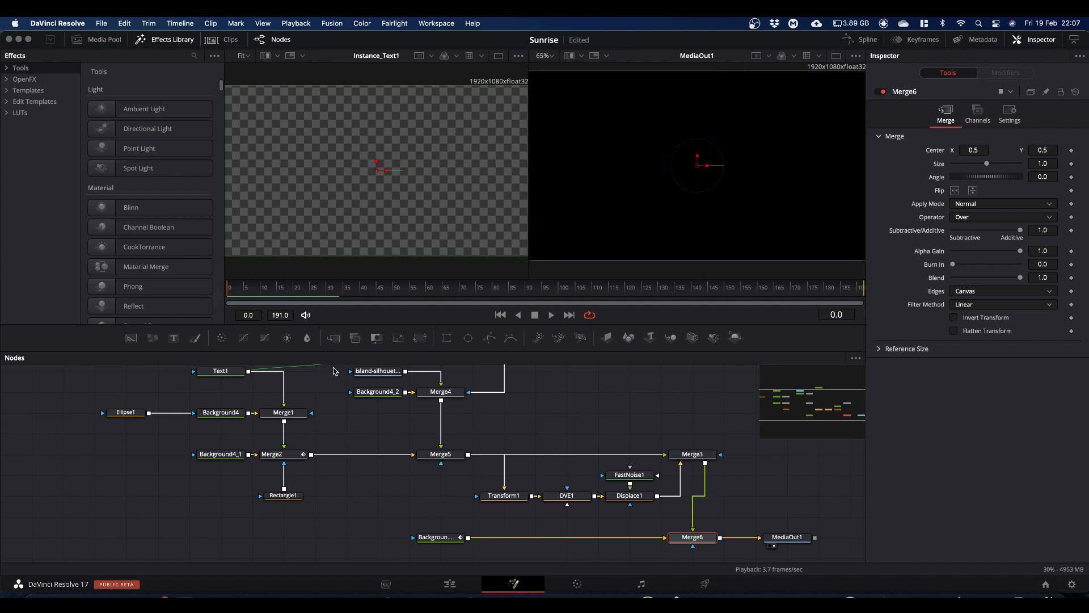
Step: Insert a Brightness/Contrast node after the keyframed background and lower its brightness to -0.34 while viewing frame 120
left_click(441, 540)
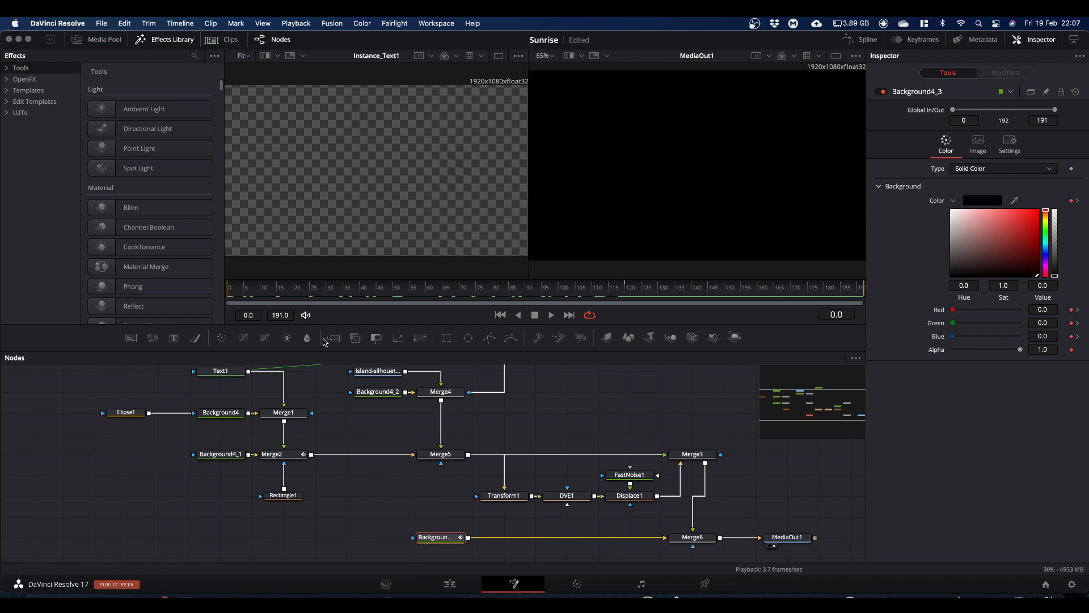
left_click(287, 338)
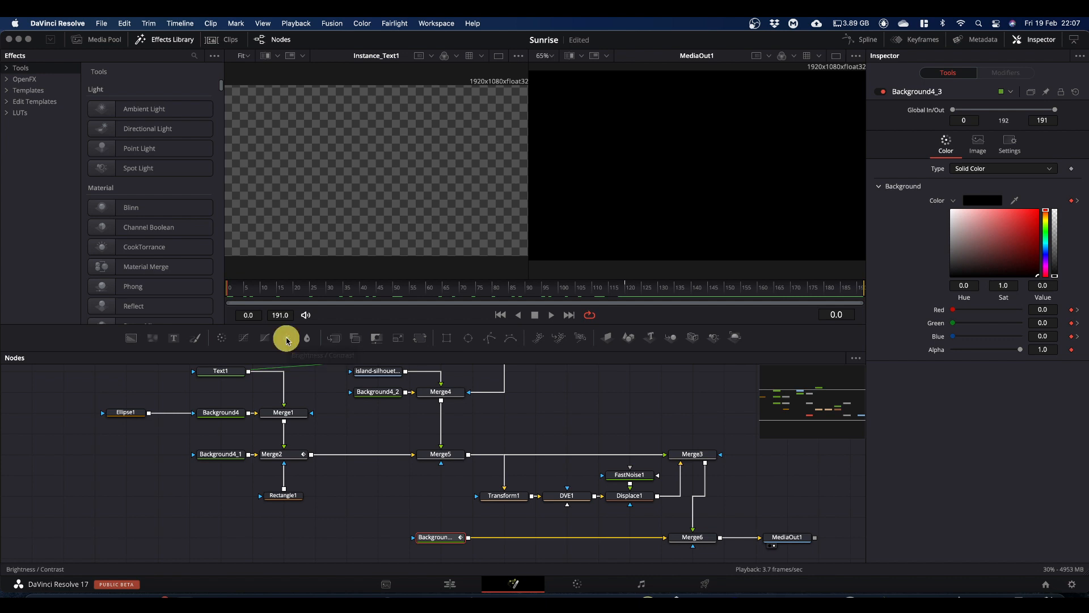
left_click_drag(500, 540, 515, 539)
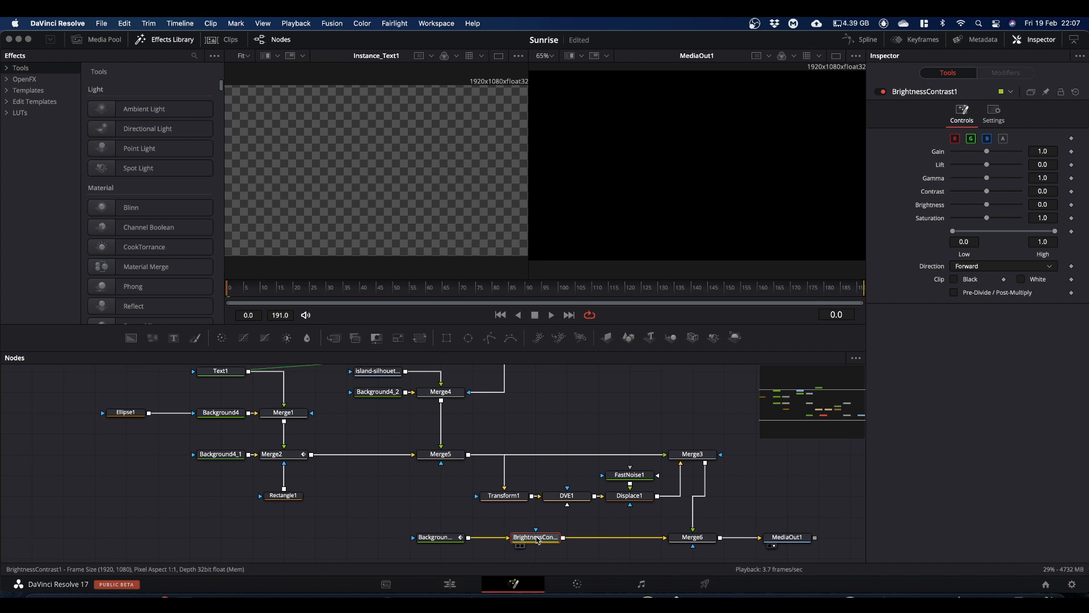
left_click(613, 291)
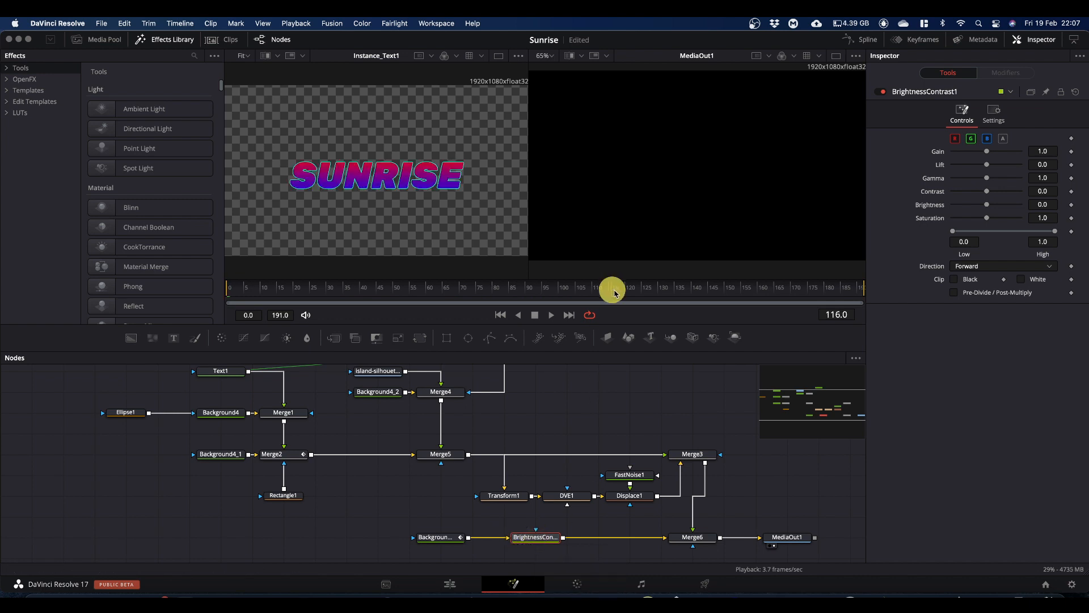
left_click_drag(615, 293, 627, 295)
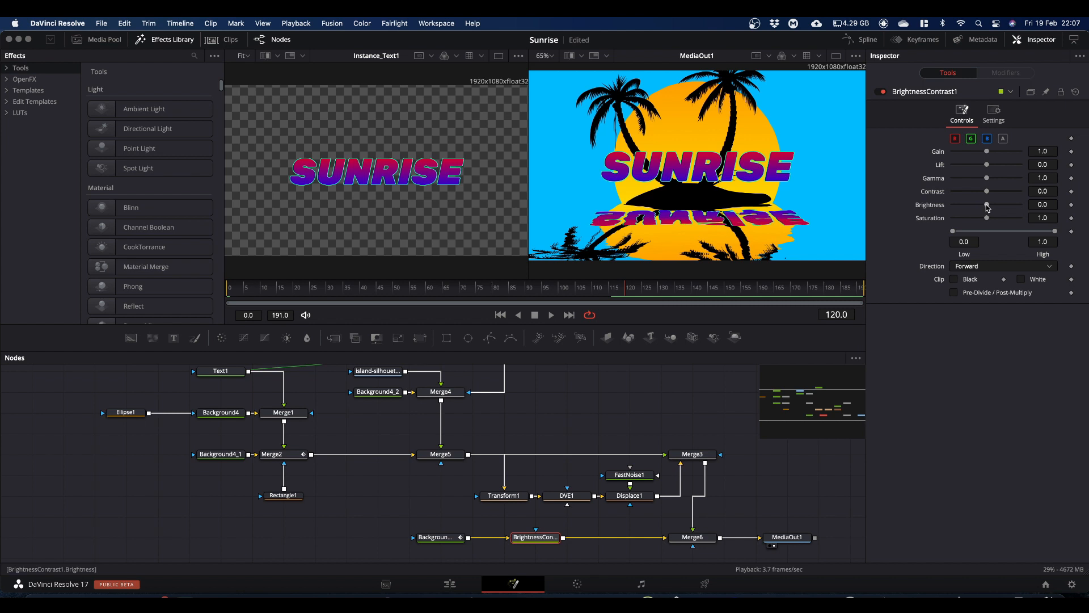
left_click_drag(987, 208, 975, 208)
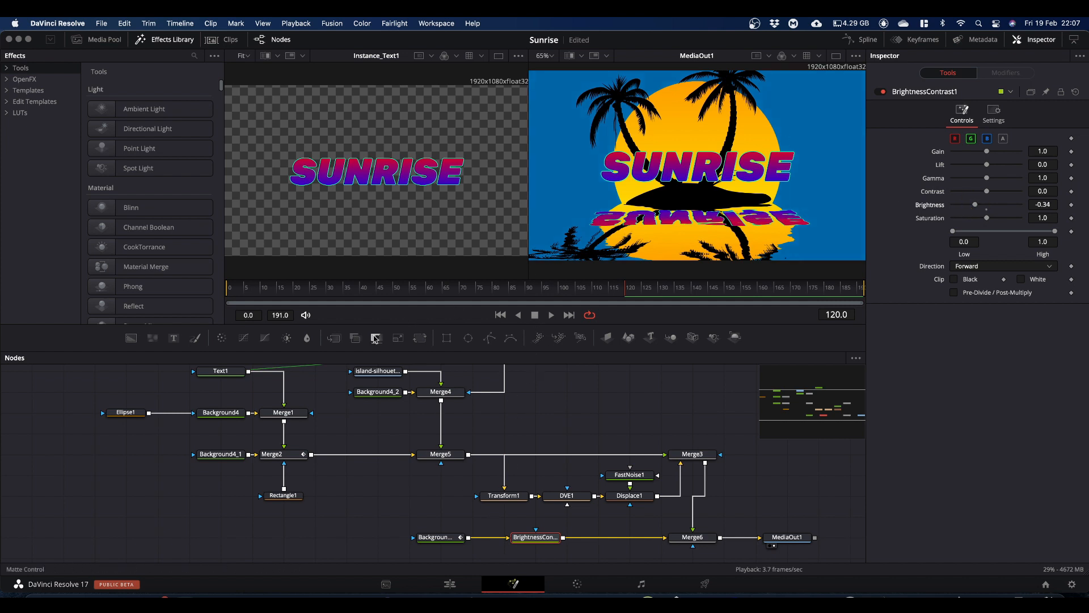
Step: Mask the Brightness/Contrast node with a rectangle about 1.018 wide, centered at about Y 0.055 to cover the water area
left_click_drag(446, 339, 536, 534)
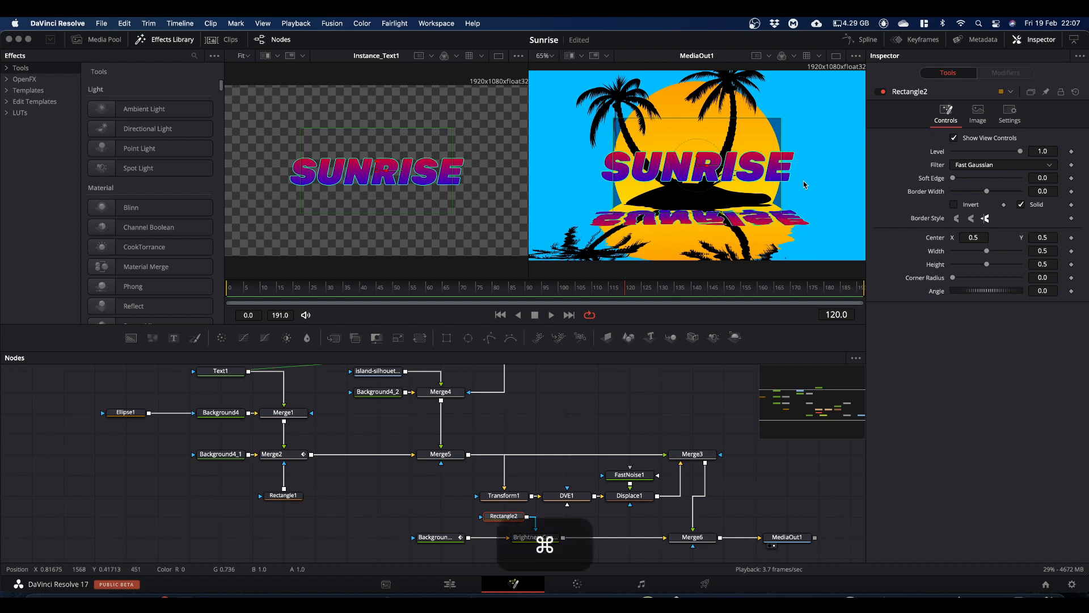
scroll(804, 184, "down", 2)
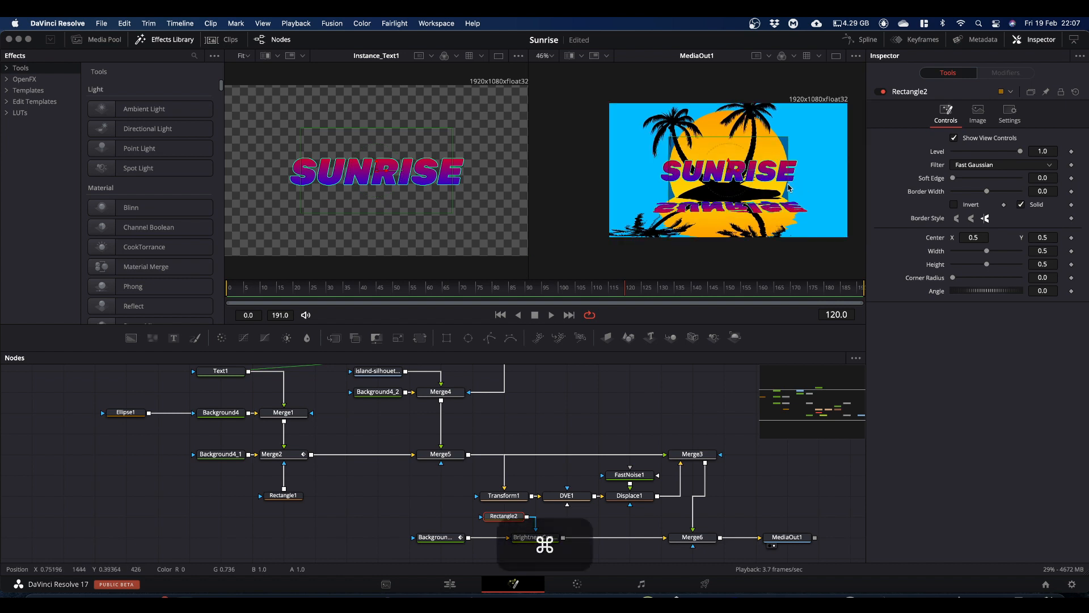
left_click_drag(788, 188, 851, 188)
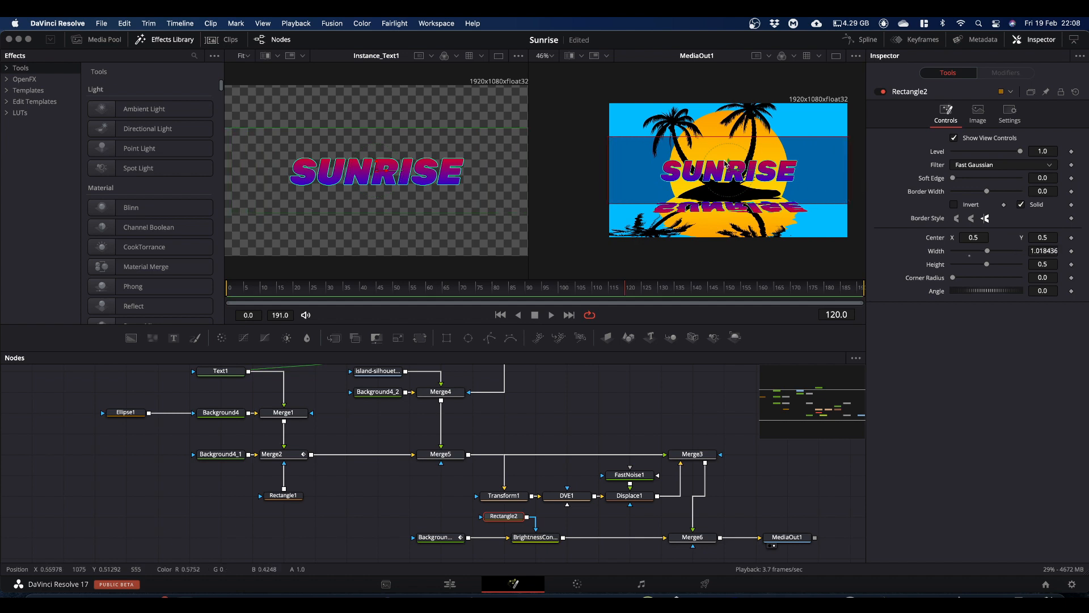
left_click_drag(729, 163, 729, 222)
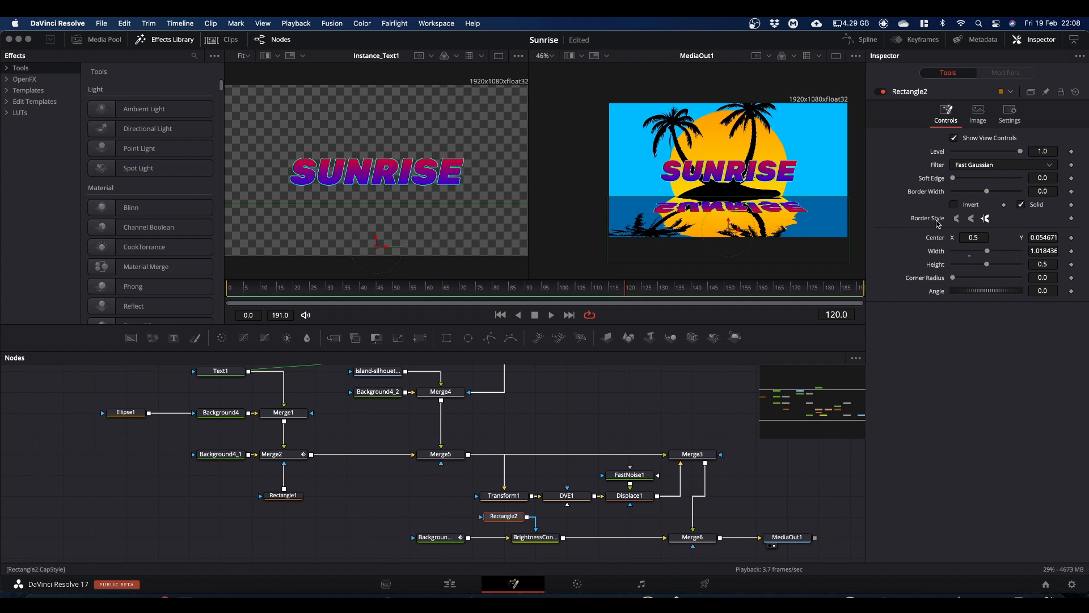
Step: Soften the horizon by setting the water rectangle mask's soft edge to 0.0053
left_click_drag(1041, 175, 1045, 176)
left_click(1042, 178)
left_click_drag(1042, 177, 1066, 179)
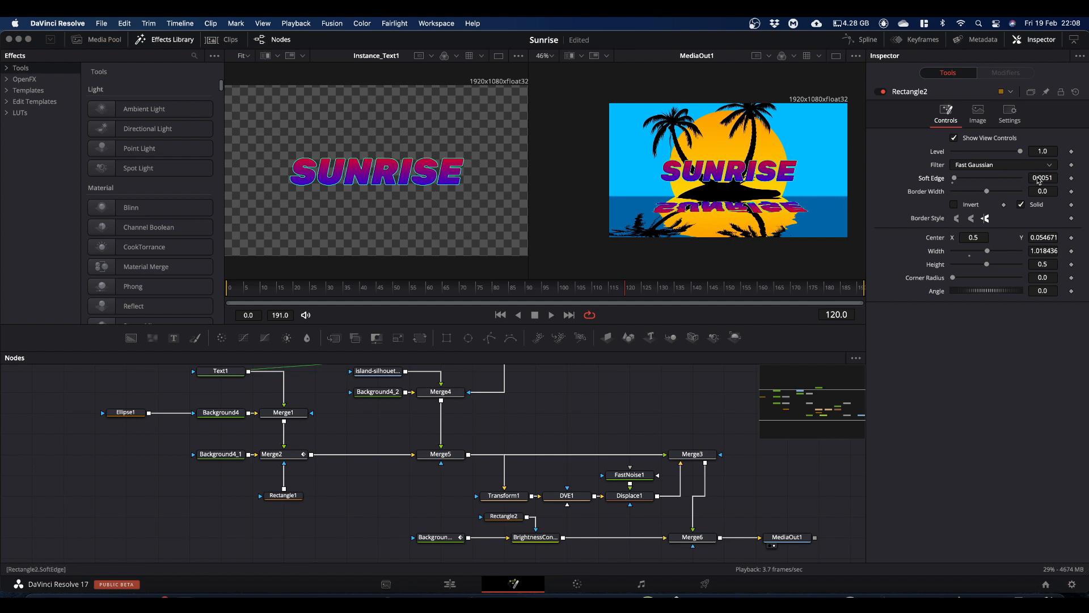
left_click_drag(1040, 180, 1040, 181)
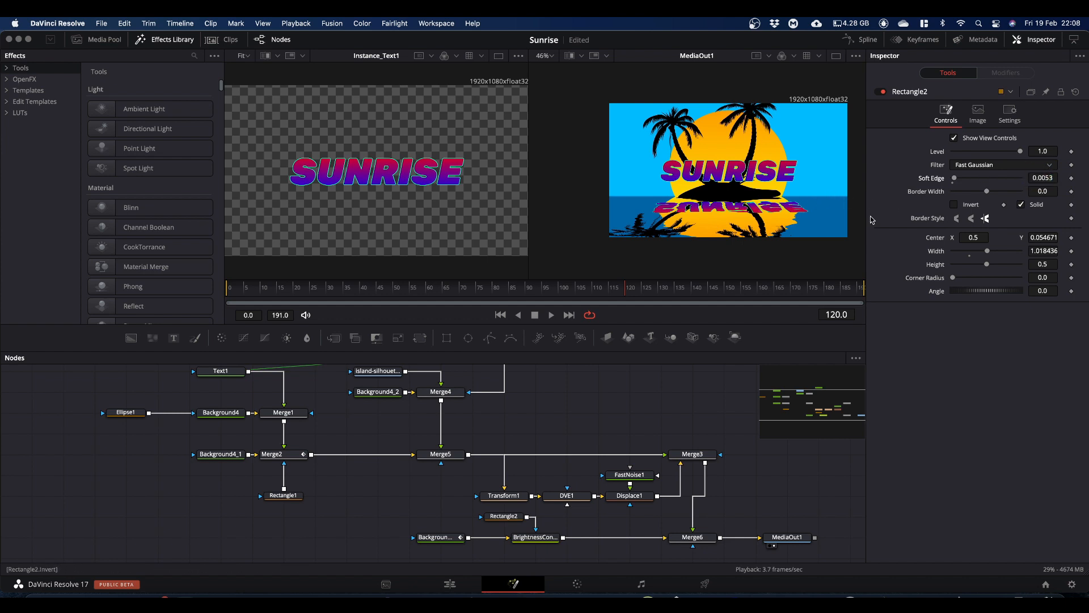
Step: Set the Brightness/Contrast node's brightness to -0.244 to lighten the water
left_click(547, 541)
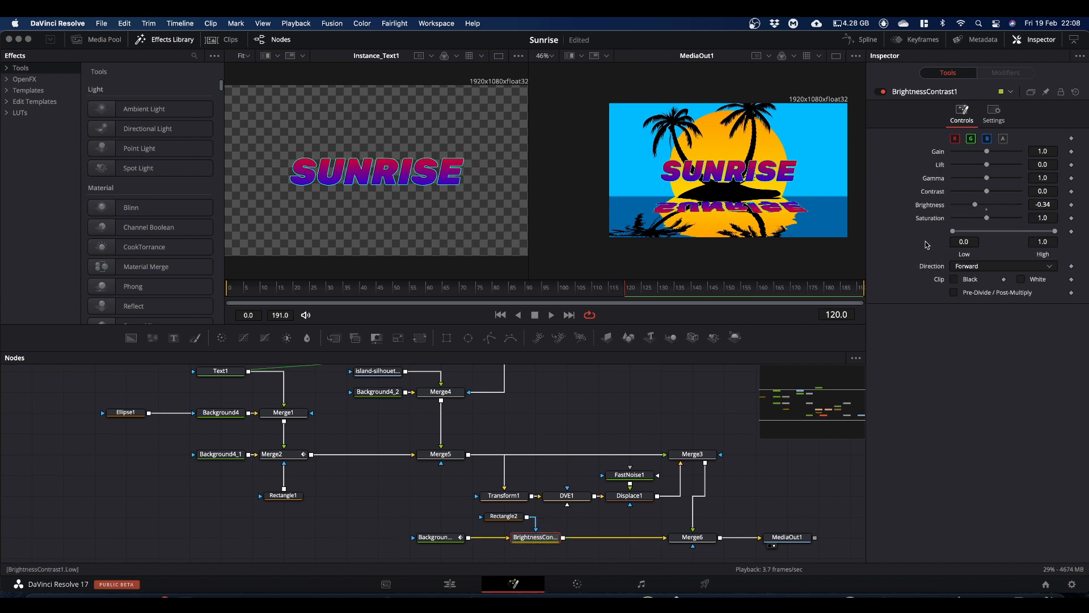
left_click_drag(1044, 208, 559, 208)
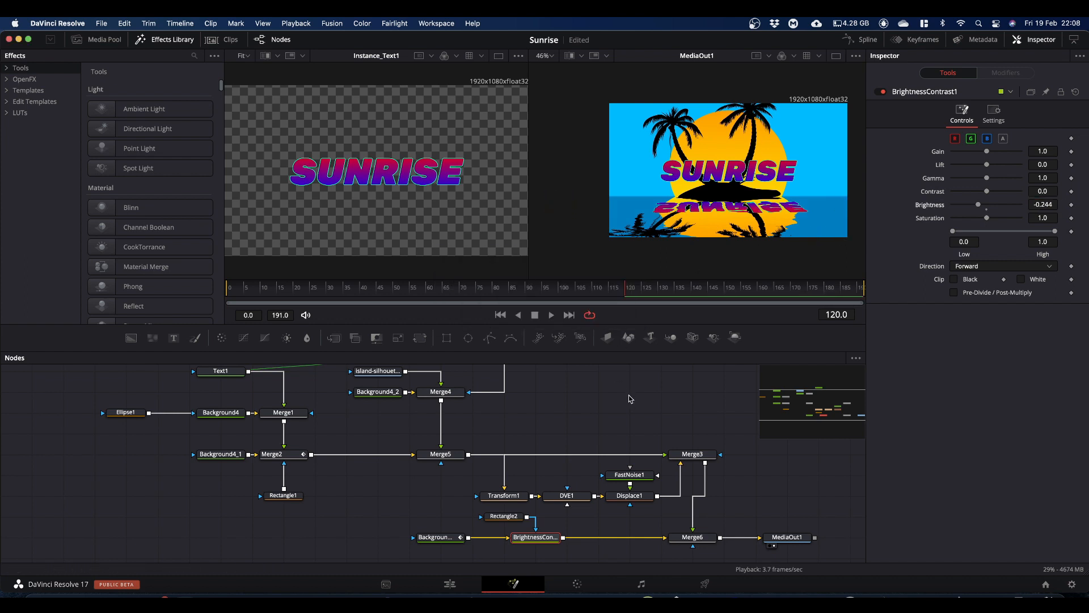
scroll(629, 399, "up", 3)
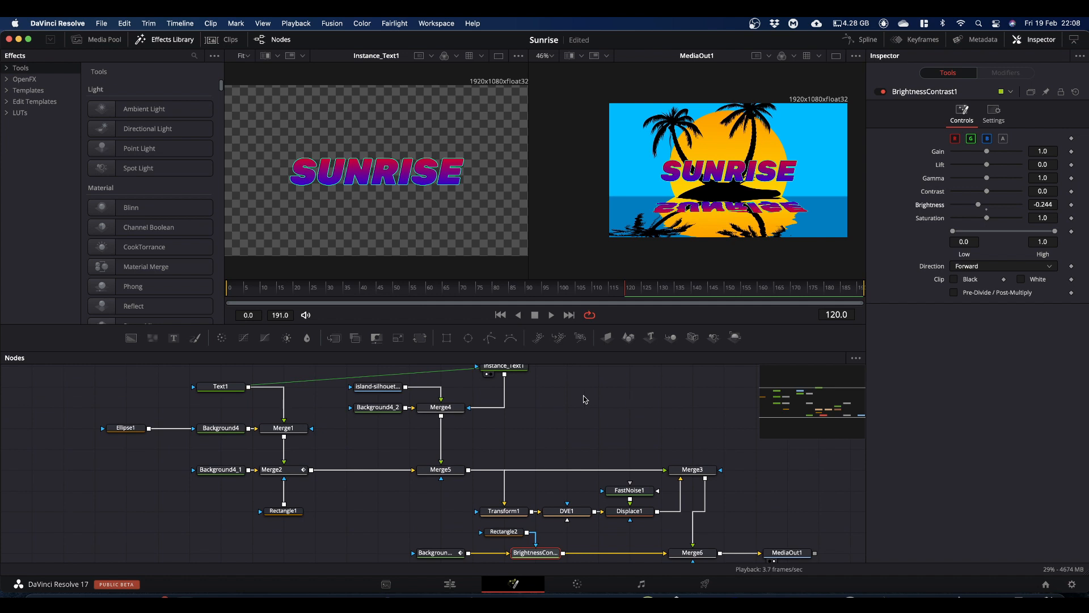
Step: Switch to the Edit page and play the Fusion Composition clip from its start with looping enabled
left_click(449, 584)
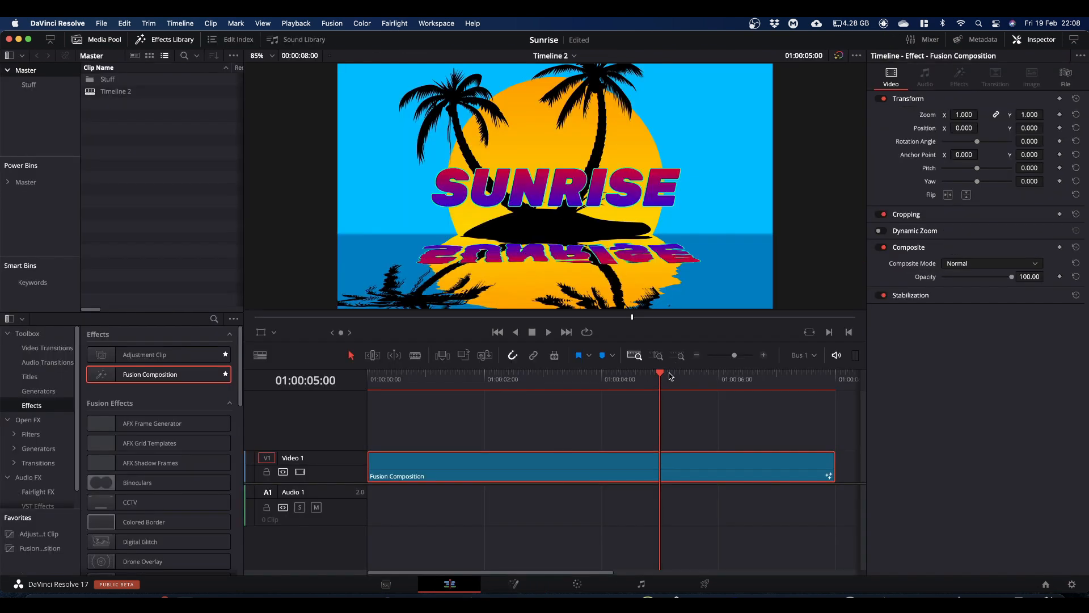
left_click_drag(660, 374, 325, 407)
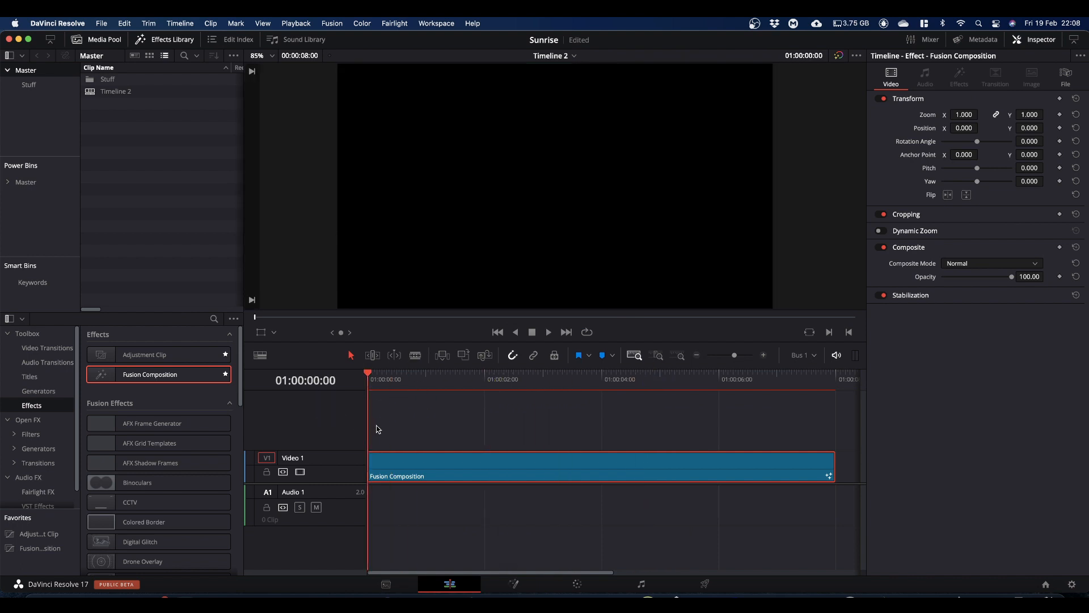
key("space")
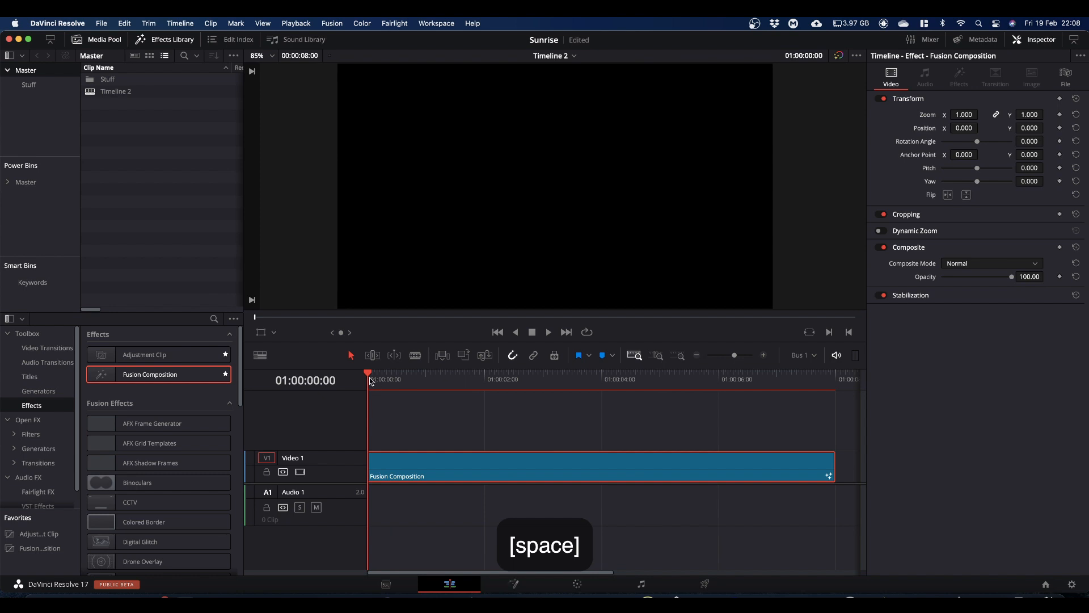
left_click(369, 375)
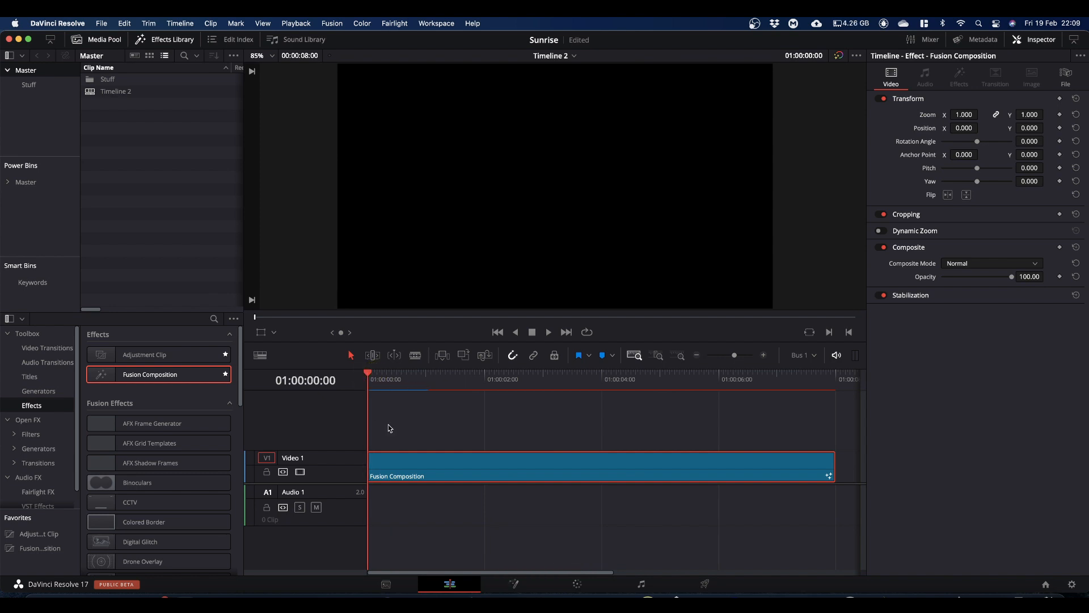
key("super+slash")
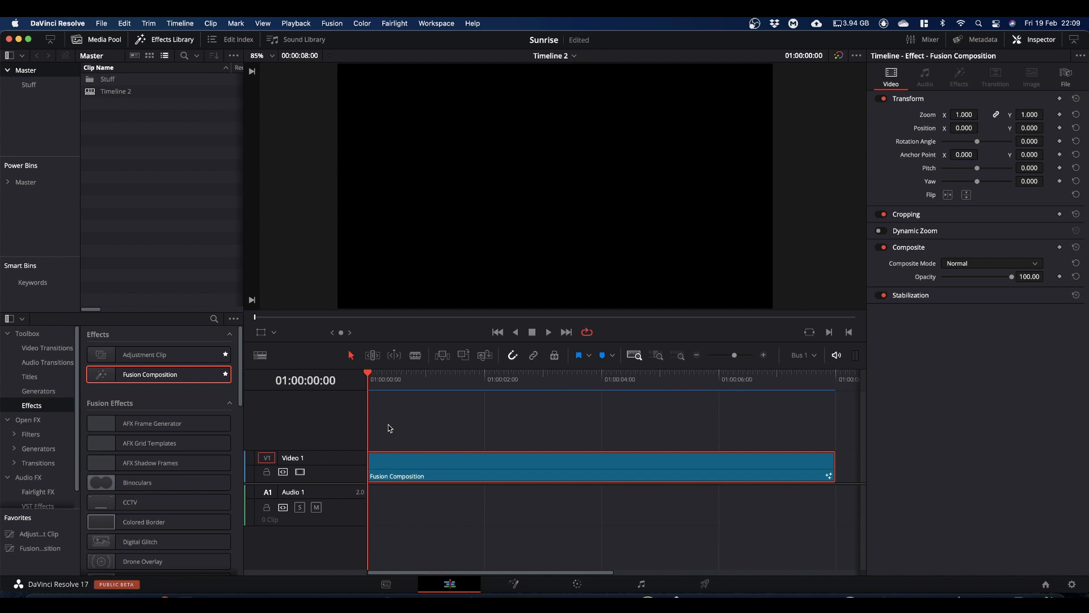
key("space")
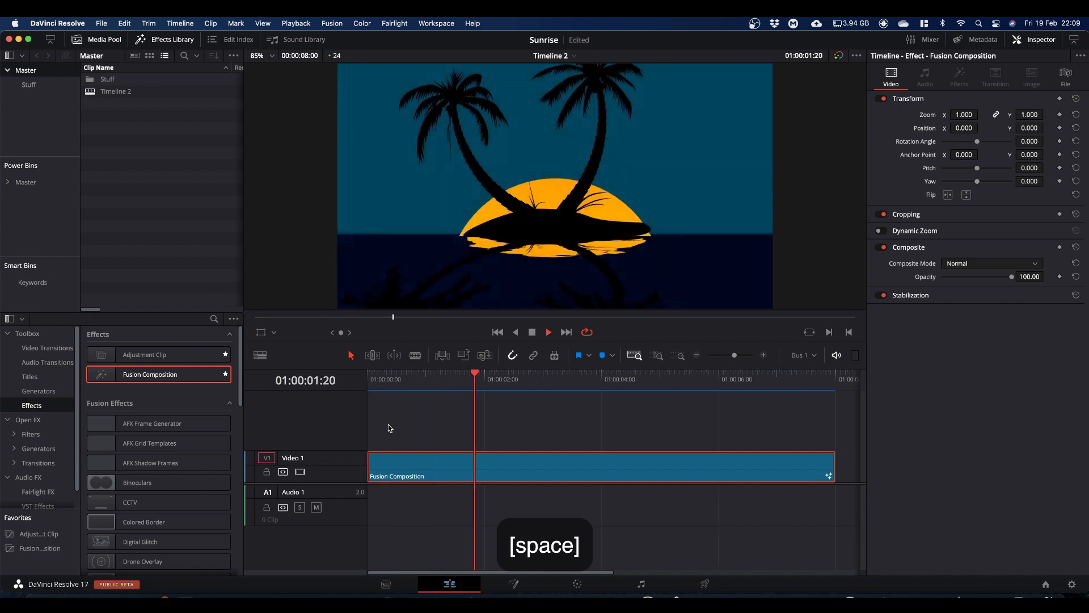